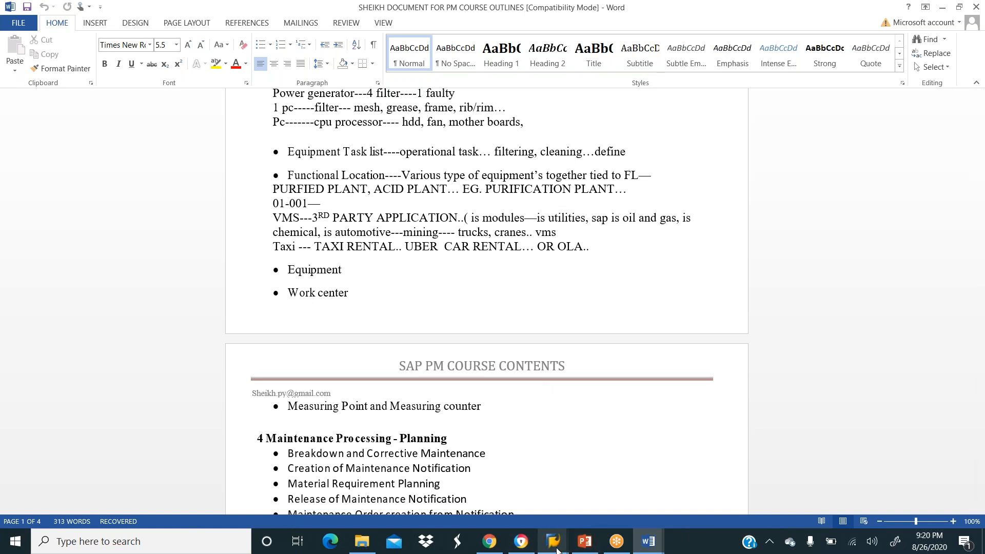
Bring the SAP Easy Access window in front of the Word course outline.
mouse_move(557, 550)
click(558, 502)
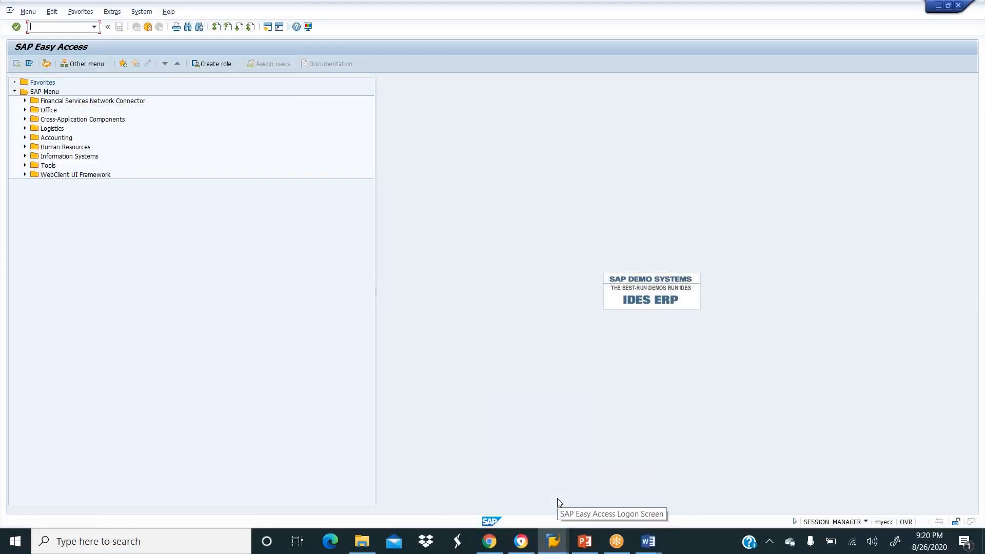
Run transaction SPRO and open the SAP Reference IMG tree.
text(dpro)
key(BackSpace)
key(BackSpace)
text(spro)
key(Return)
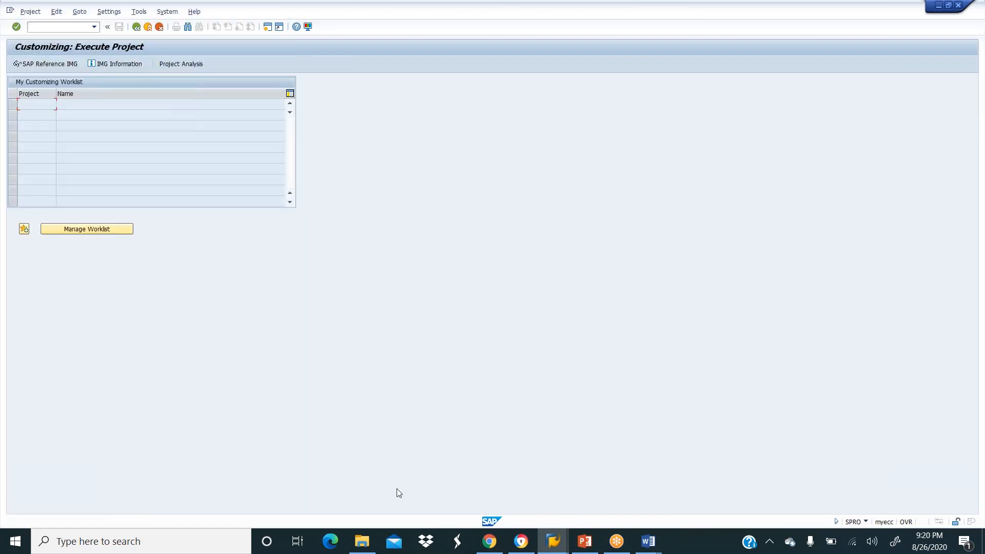
click(40, 64)
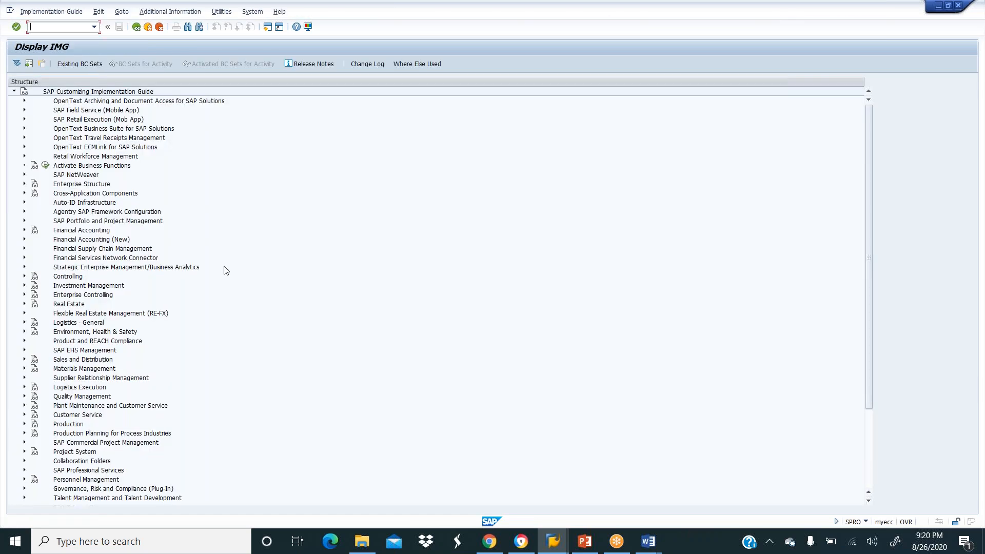
Expand Plant Maintenance down to Maintenance Plans, Work Centers, Task Lists and PRTs > Basic Settings.
click(24, 406)
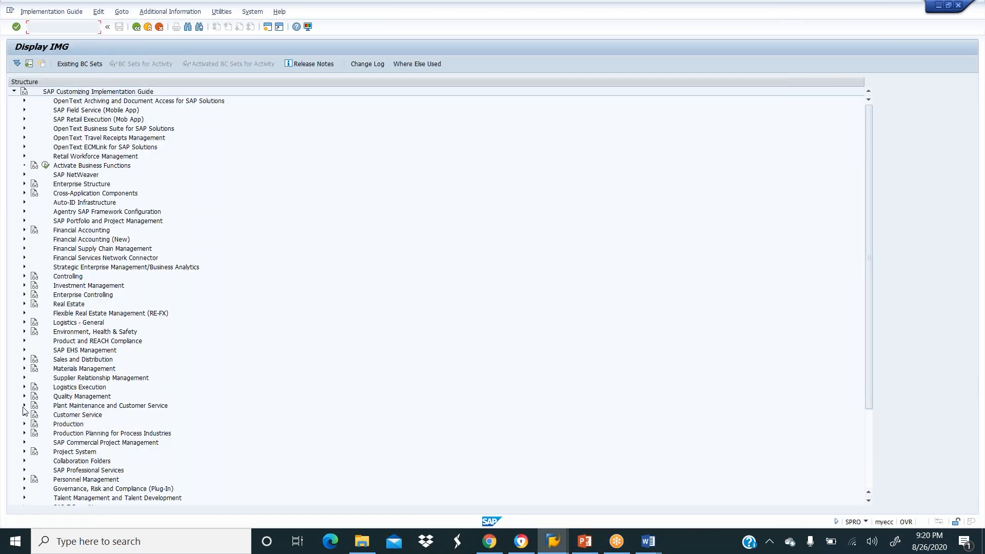
scroll(151, 377, down, 6)
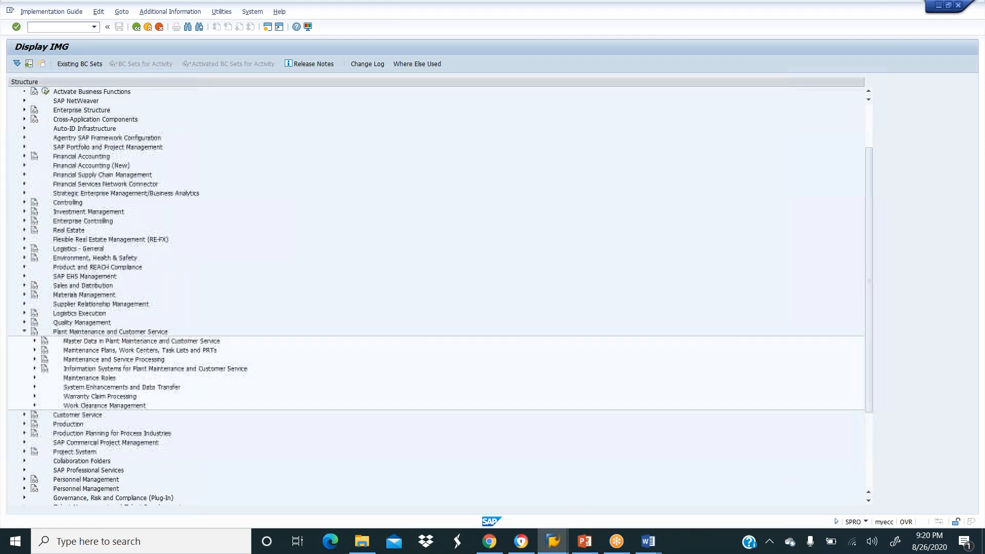
scroll(140, 367, down, 1)
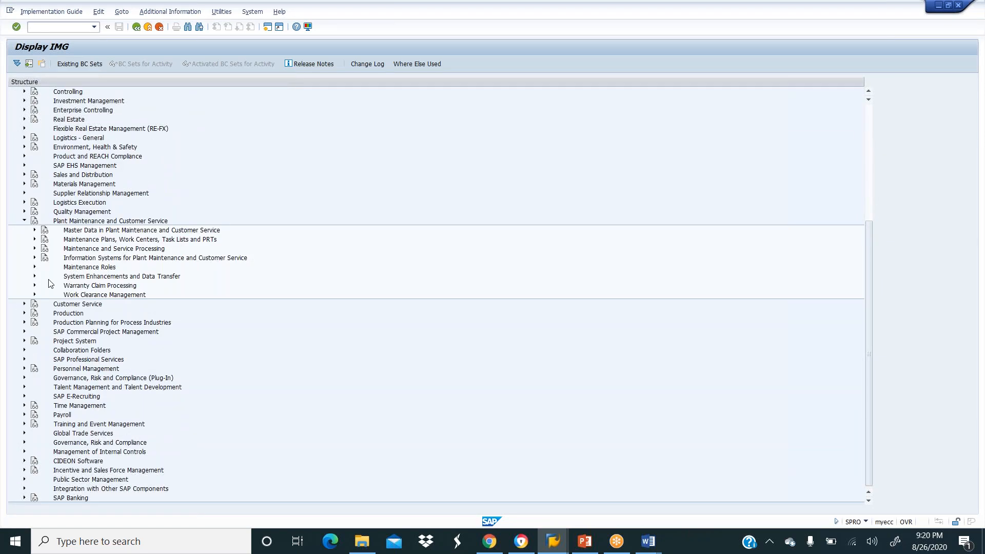
click(35, 230)
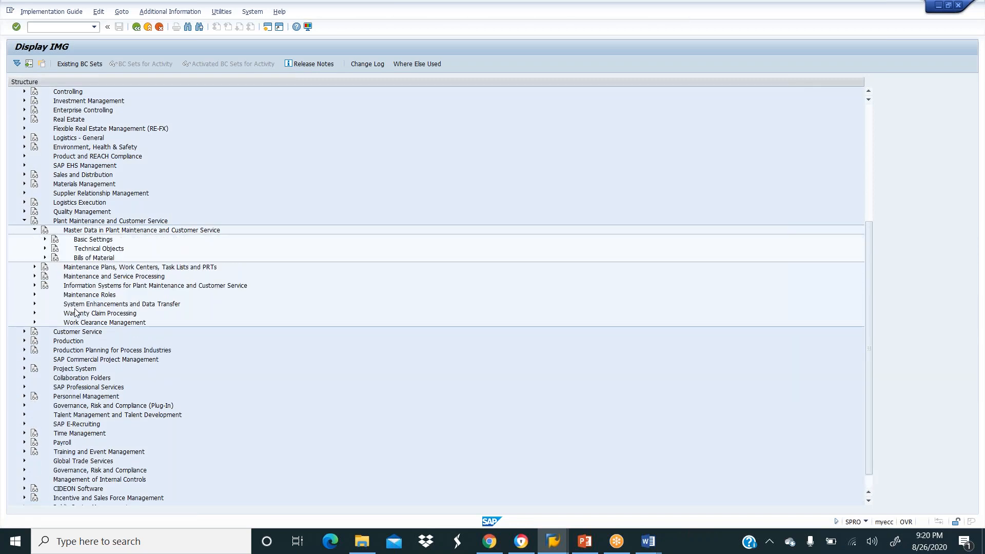
click(35, 268)
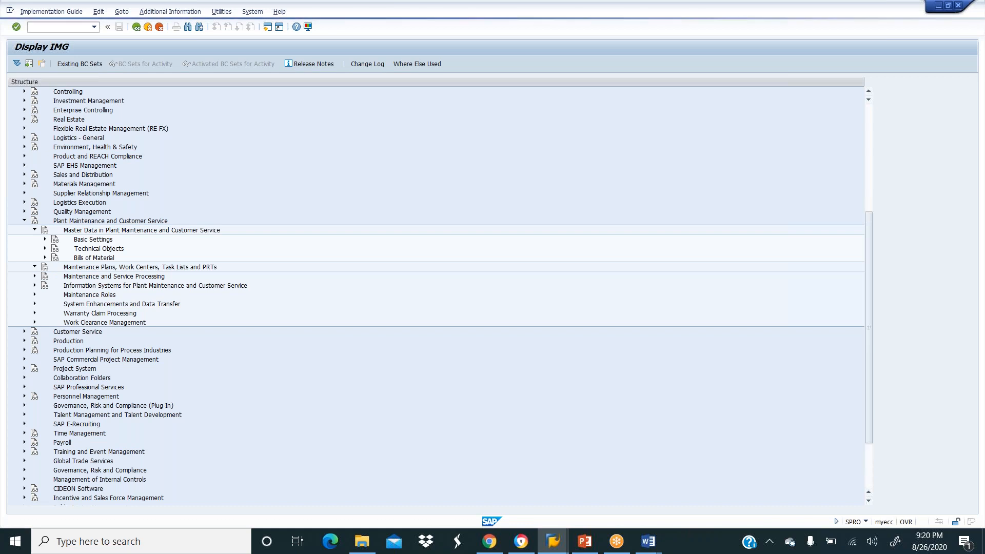
click(35, 231)
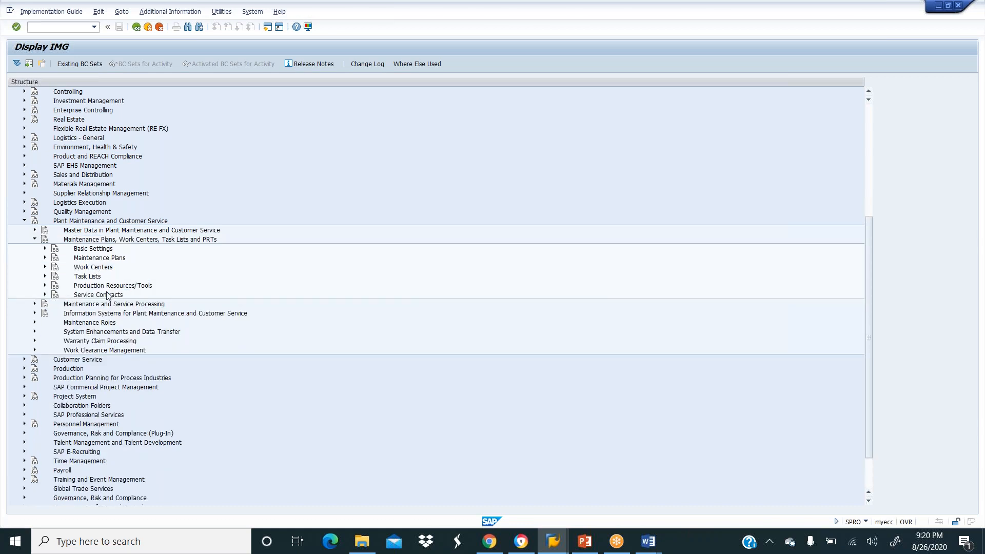
click(45, 250)
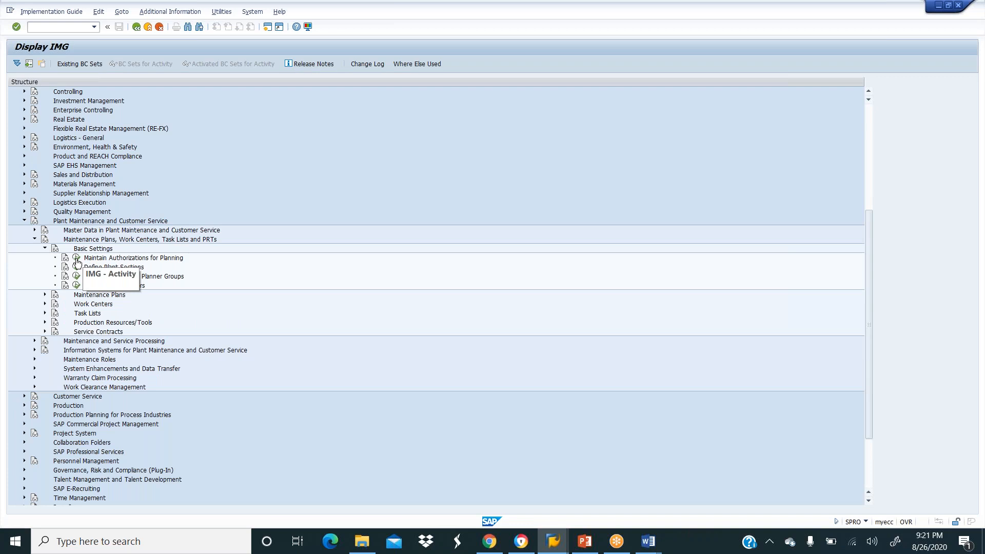
click(77, 260)
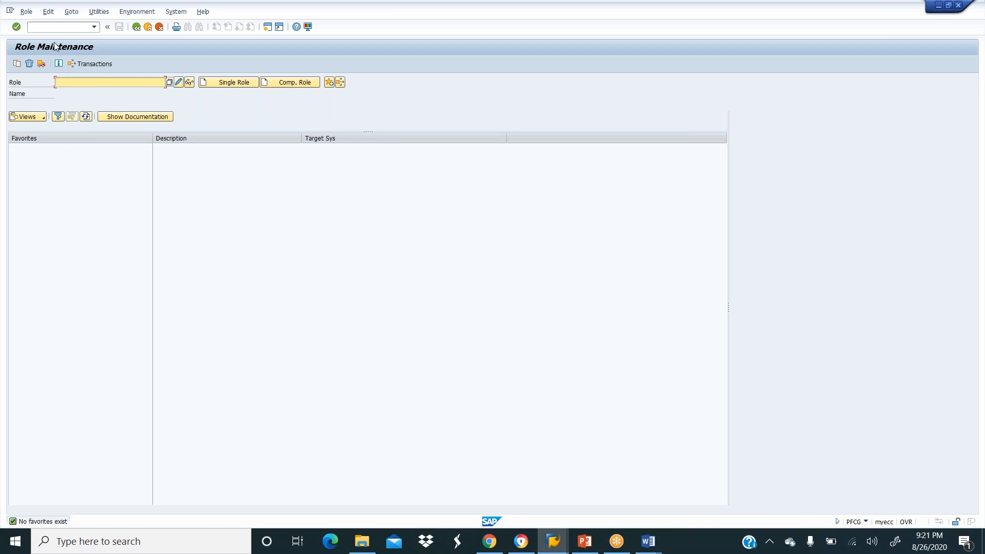
click(136, 27)
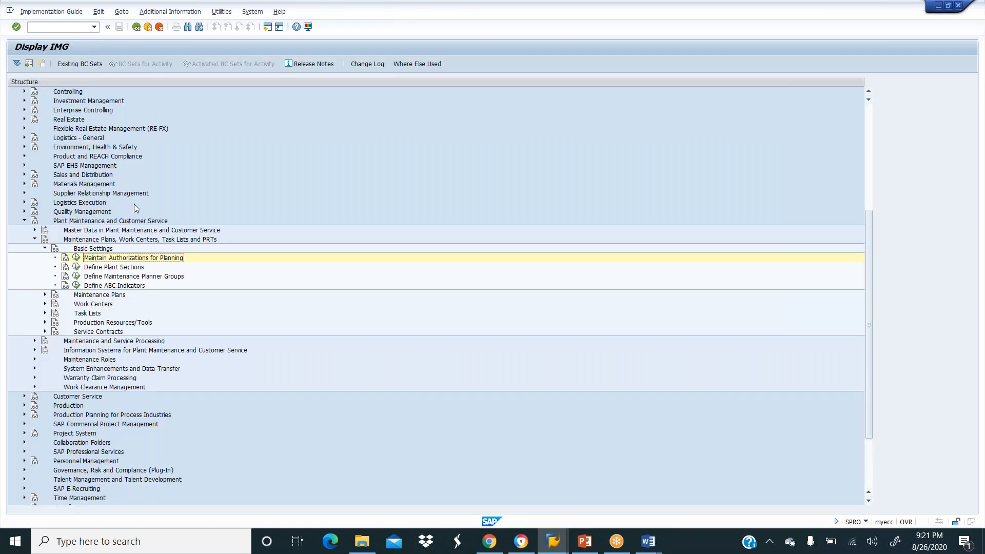
click(76, 268)
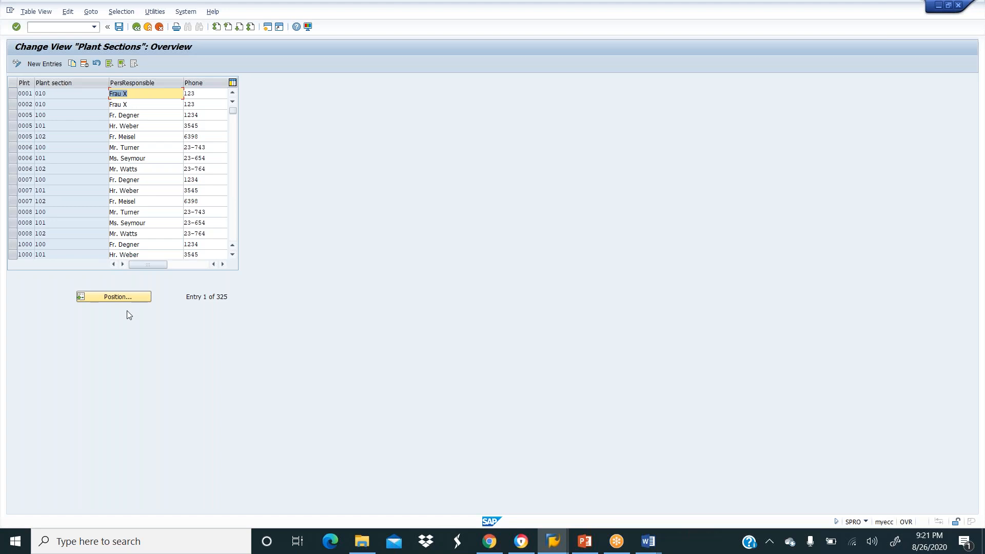
click(112, 297)
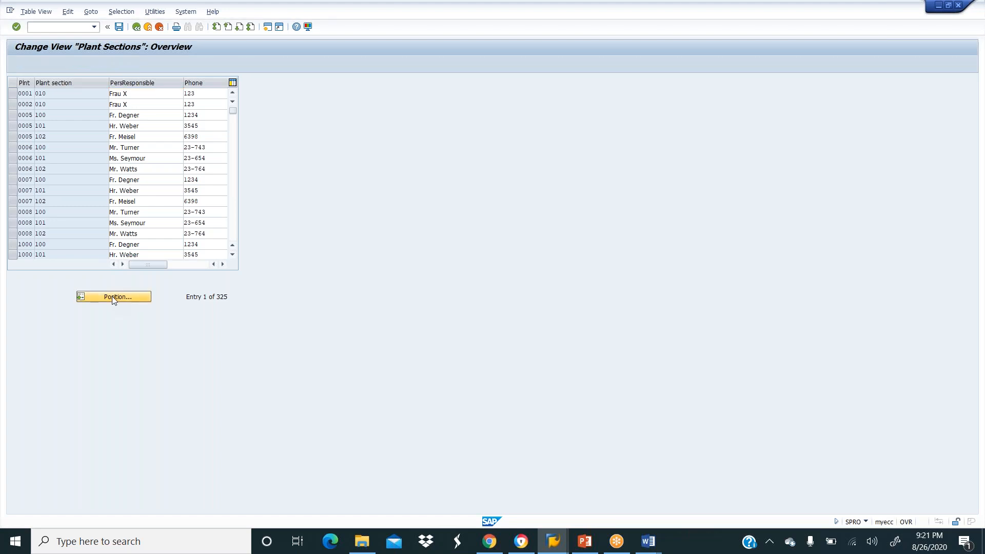
text(G)
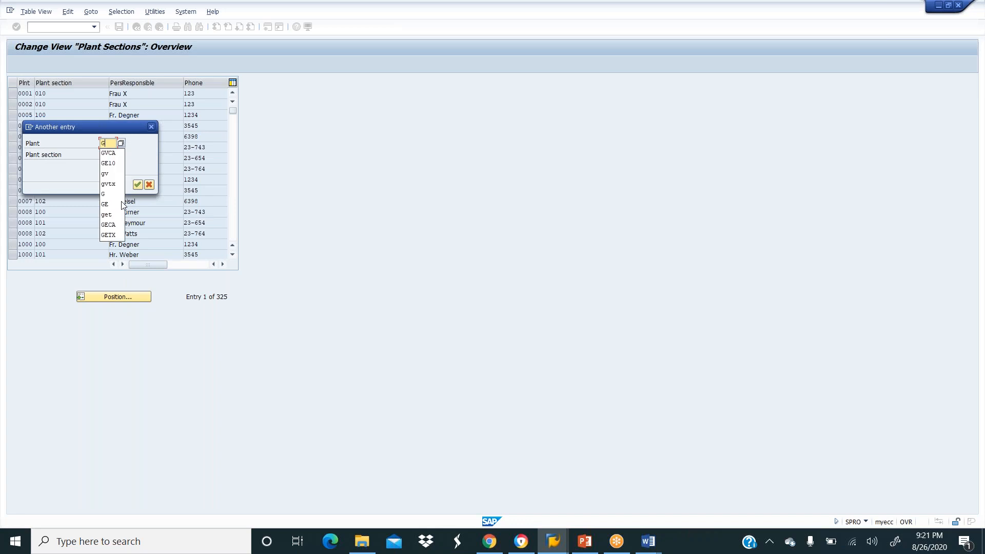
text(E)
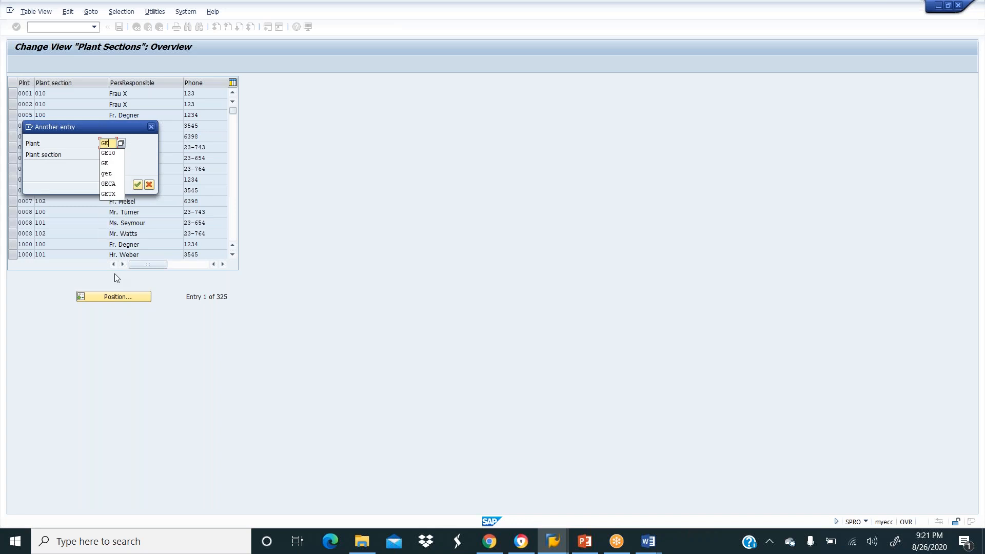
click(109, 194)
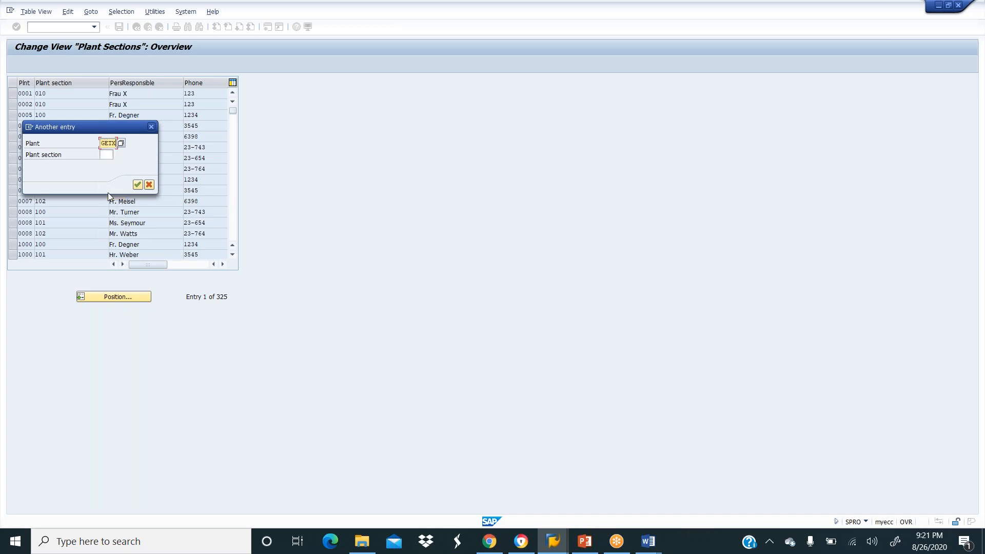
click(137, 185)
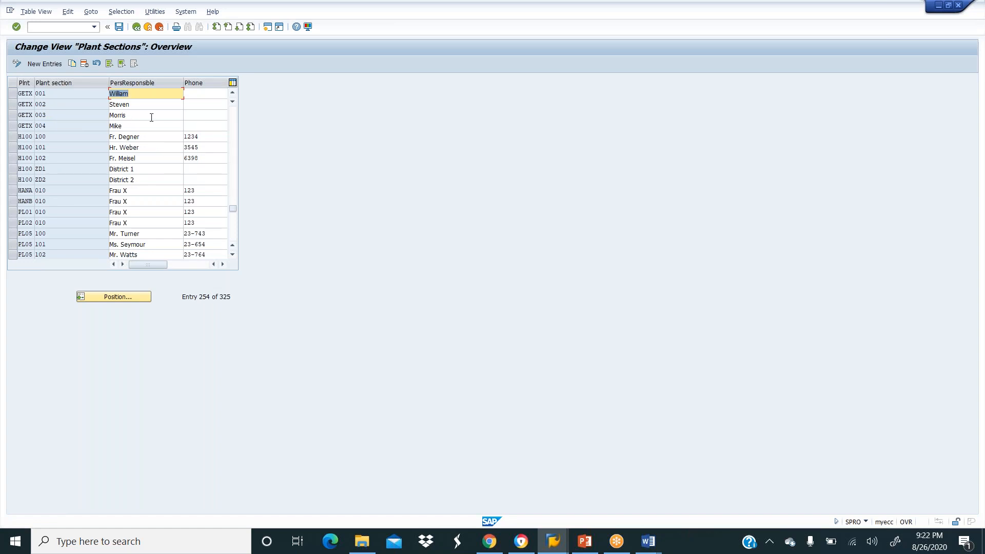
click(136, 27)
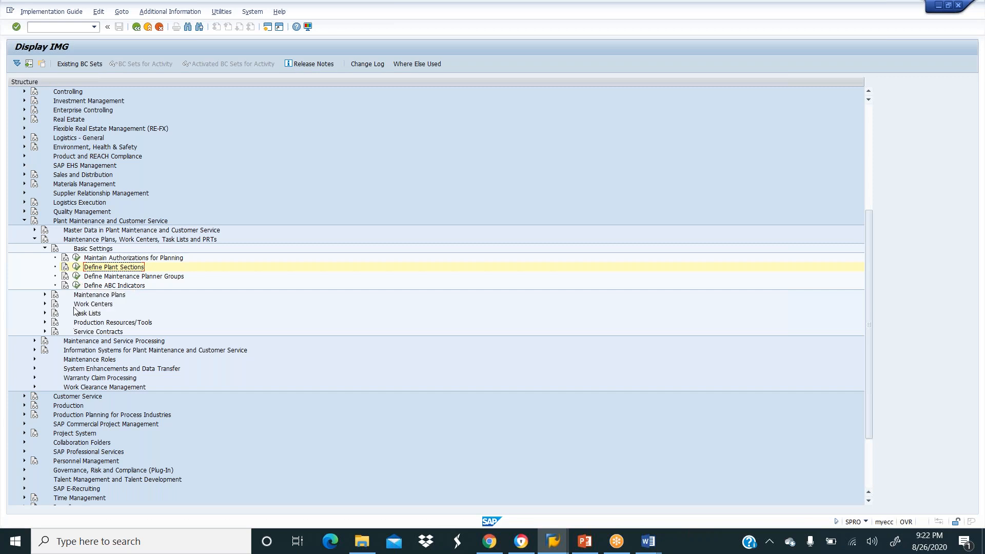
Open Define Maintenance Planner Groups and position the list at planning plant GETX.
click(77, 277)
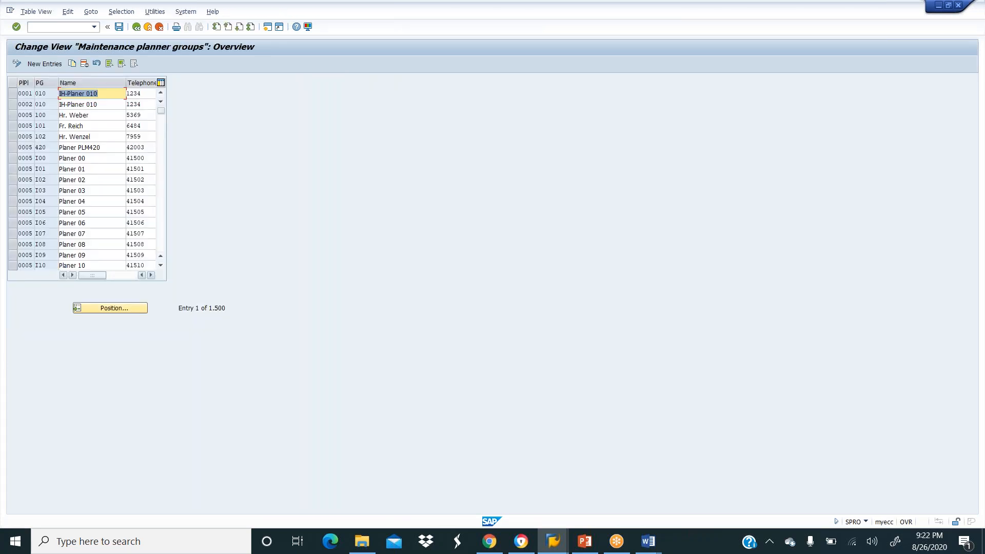
click(111, 309)
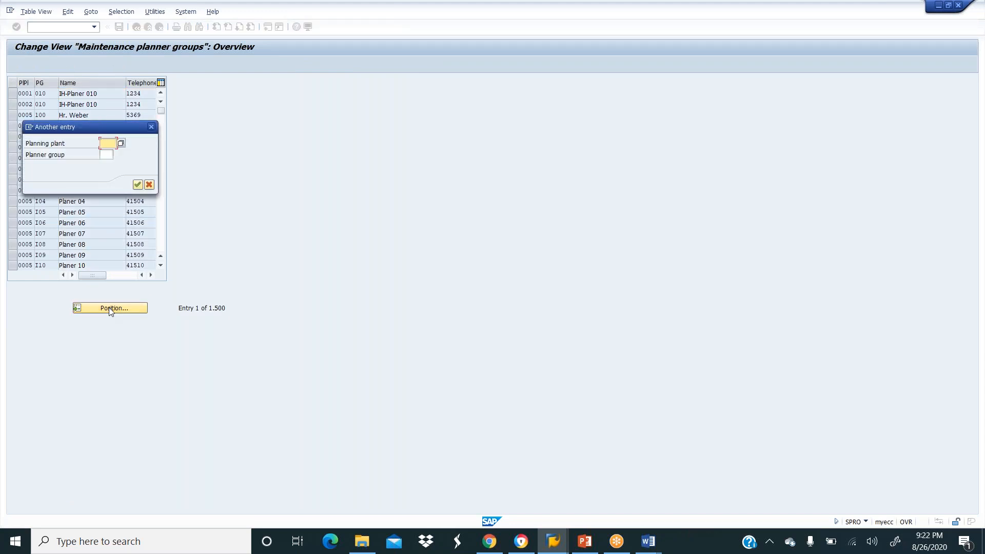
text(g)
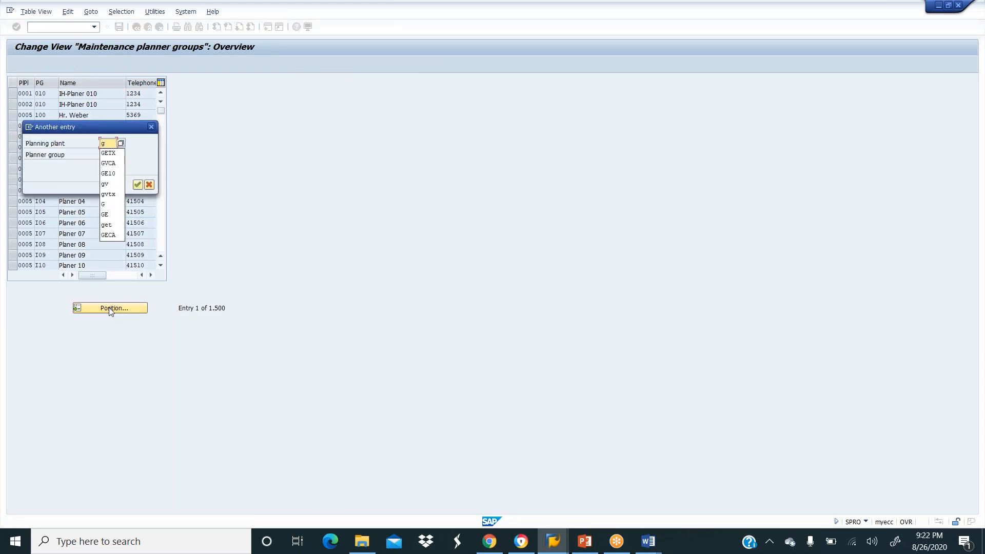
click(108, 154)
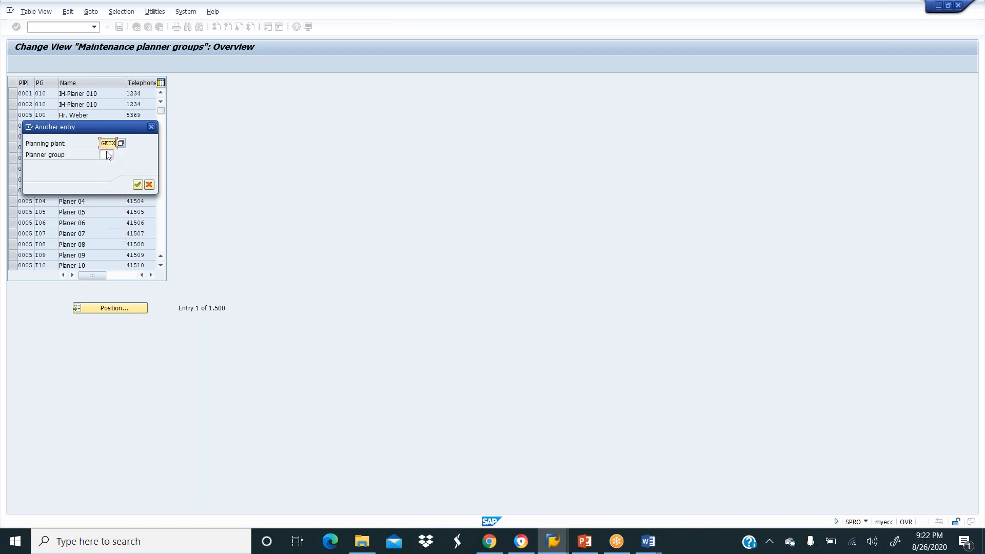
key(Return)
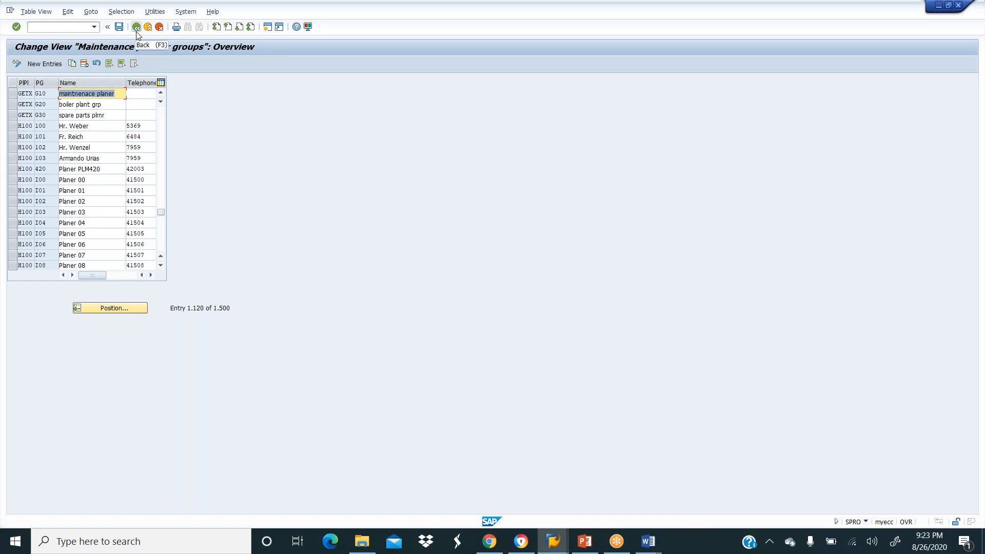
Add planner group G9 'Purchase Planner' for plant GETX and save it under a customizing request.
click(49, 64)
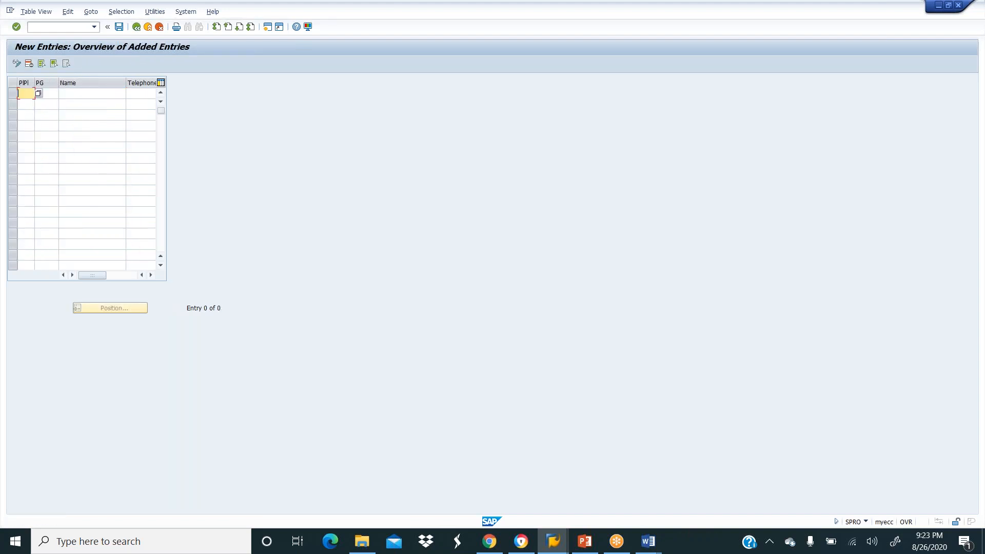
text(GETX)
key(Tab)
text(G9)
key(Tab)
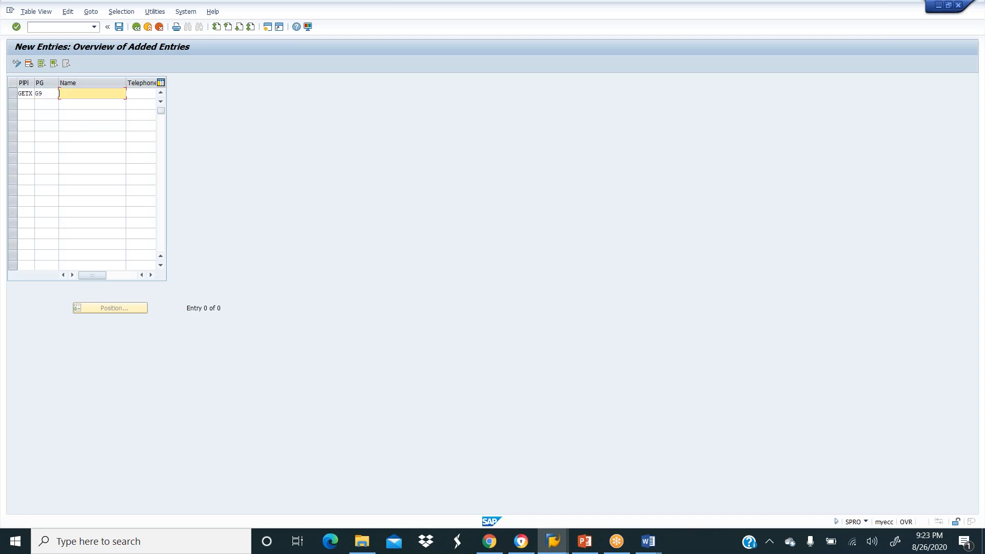
text(w am)
key(BackSpace)
key(BackSpace)
text(mat)
key(BackSpace)
key(BackSpace)
key(BackSpace)
key(BackSpace)
key(BackSpace)
key(BackSpace)
text(Purchase Planner)
click(22, 101)
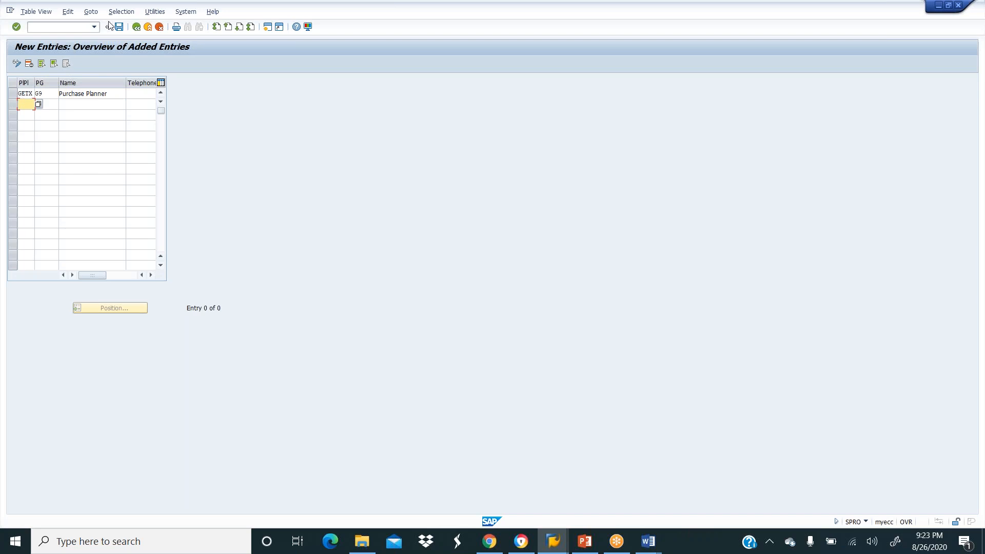
click(121, 29)
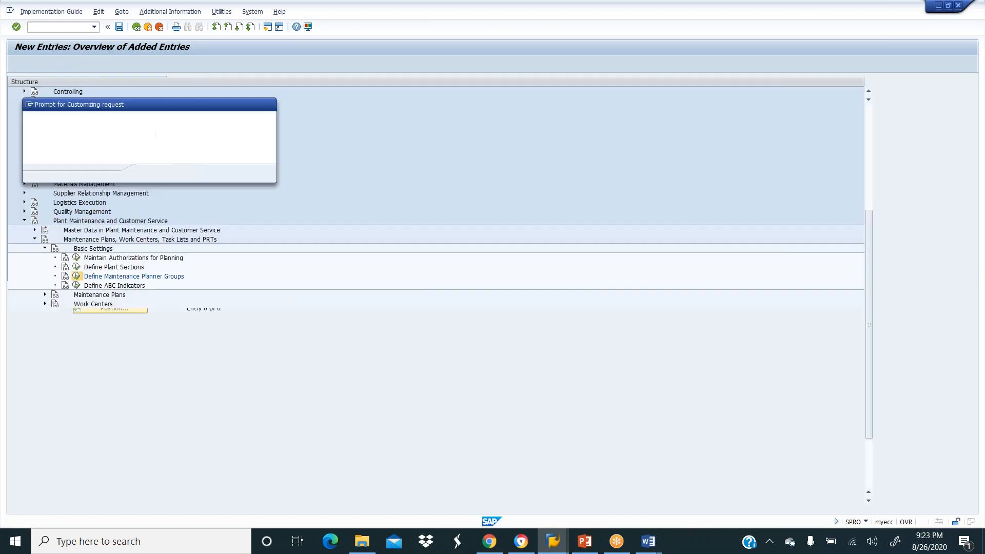
key(Return)
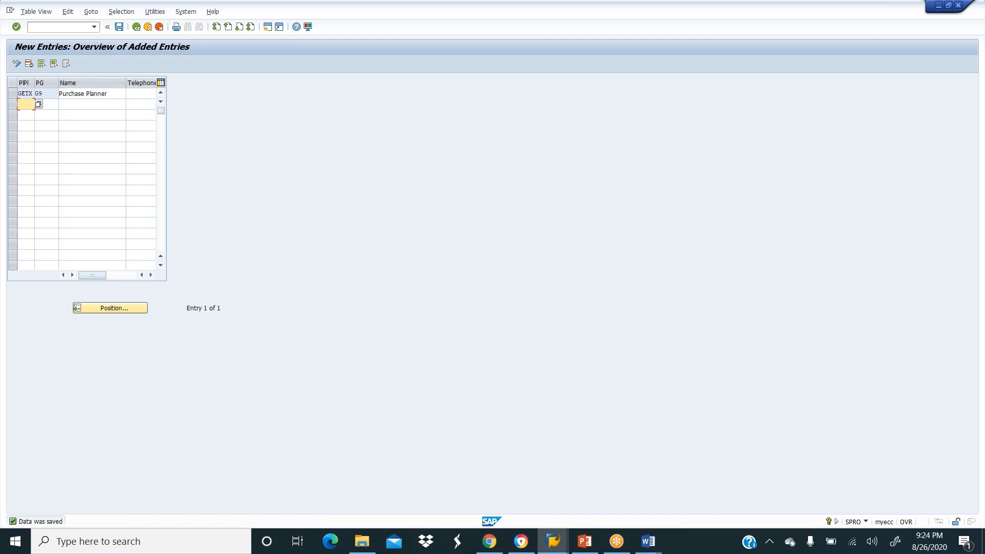
Reposition the planner group list at GETX to verify G9 is listed, then exit the table.
click(136, 30)
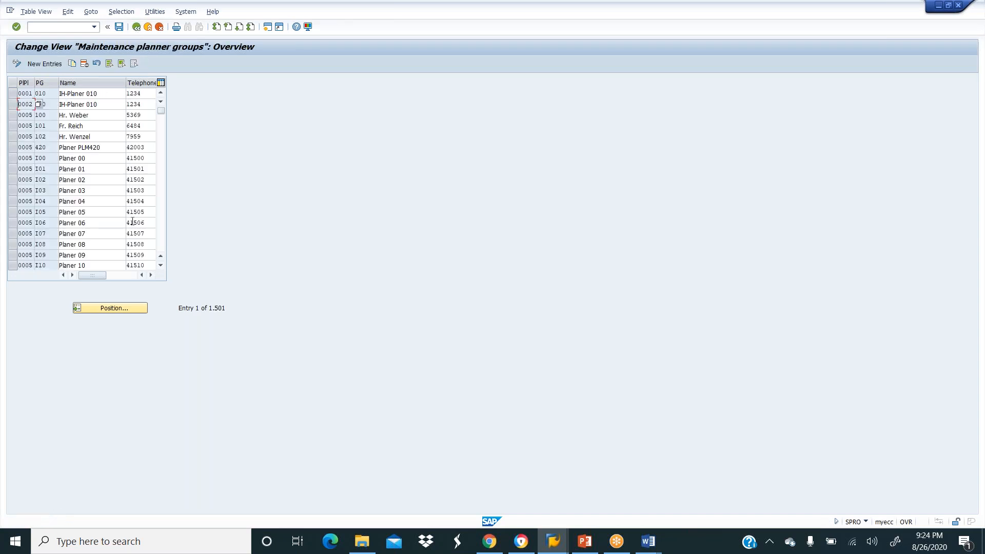
click(111, 307)
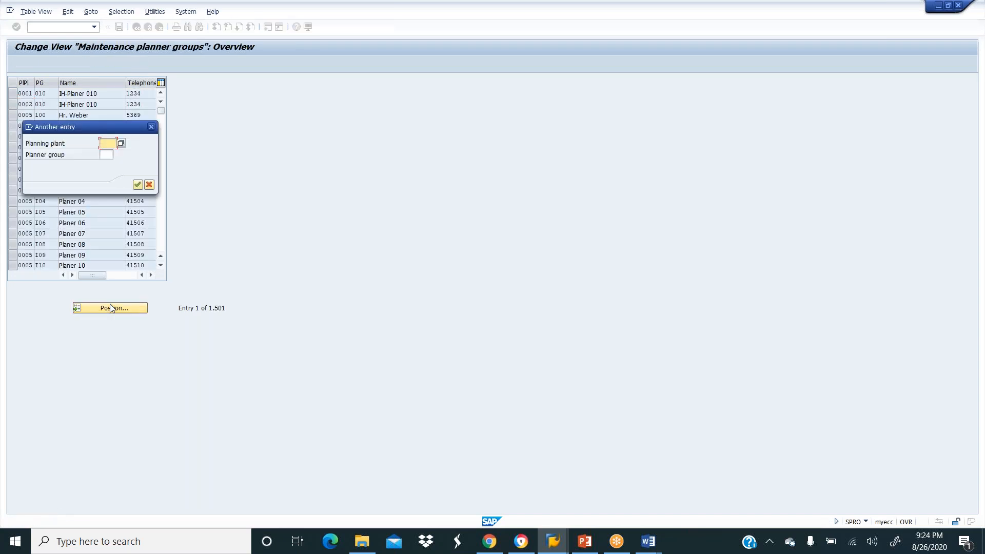
text(getx)
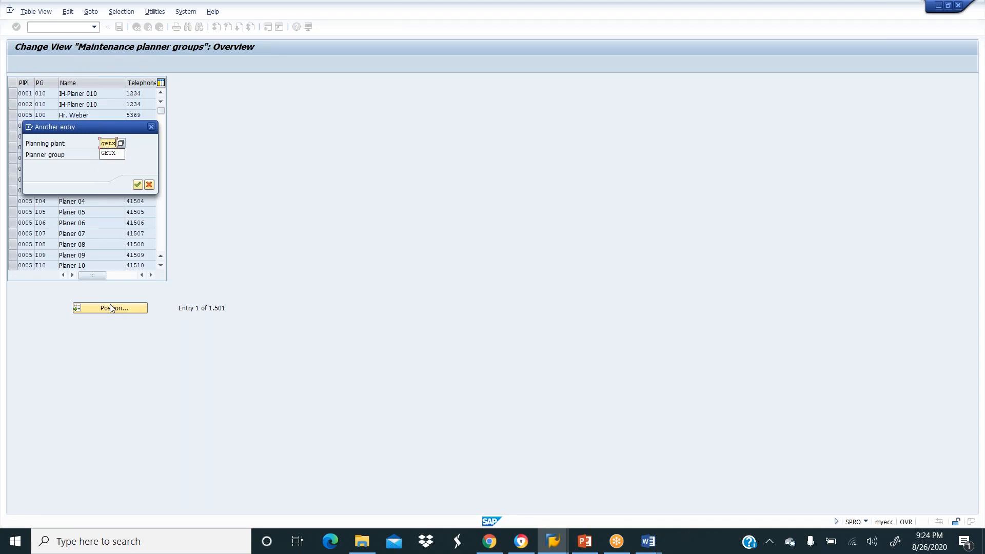
key(Return)
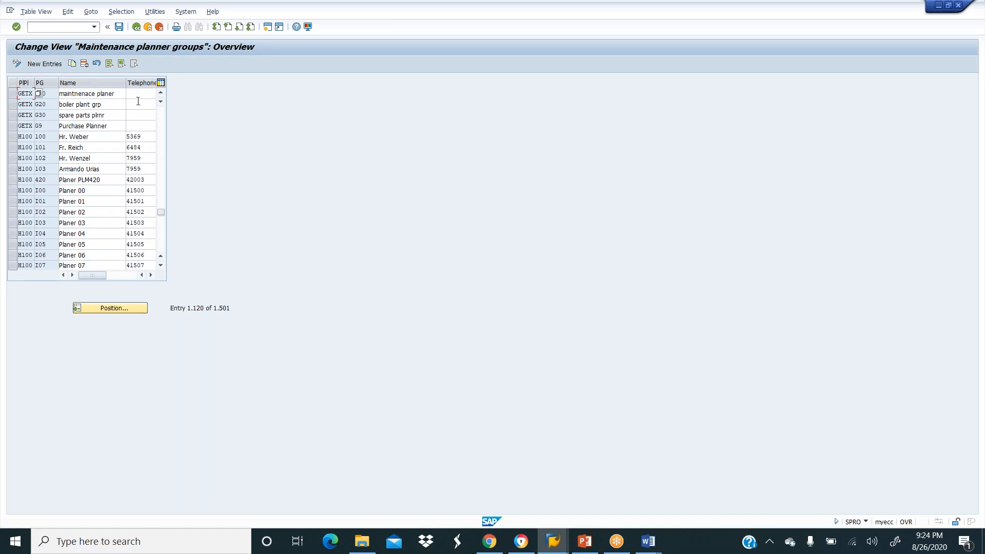
click(147, 28)
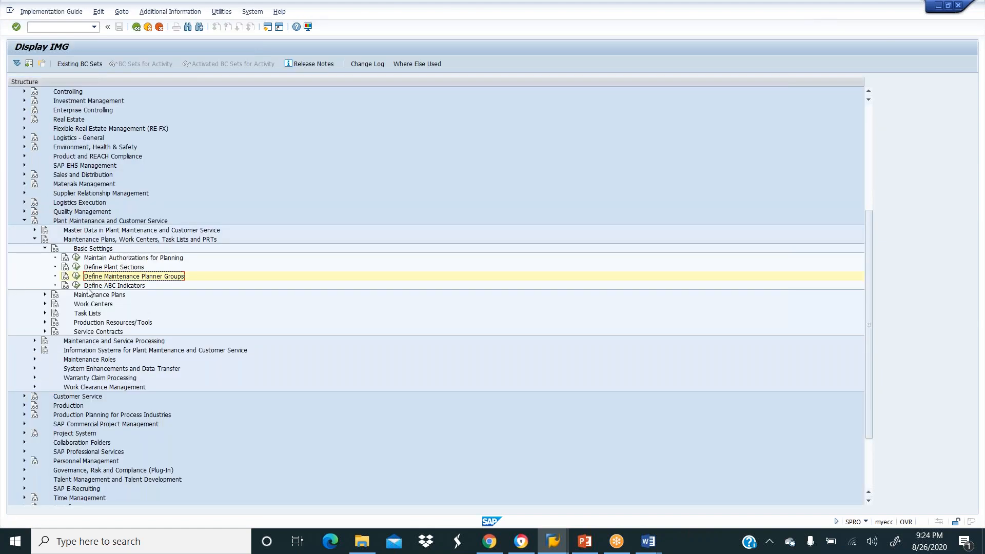
click(77, 285)
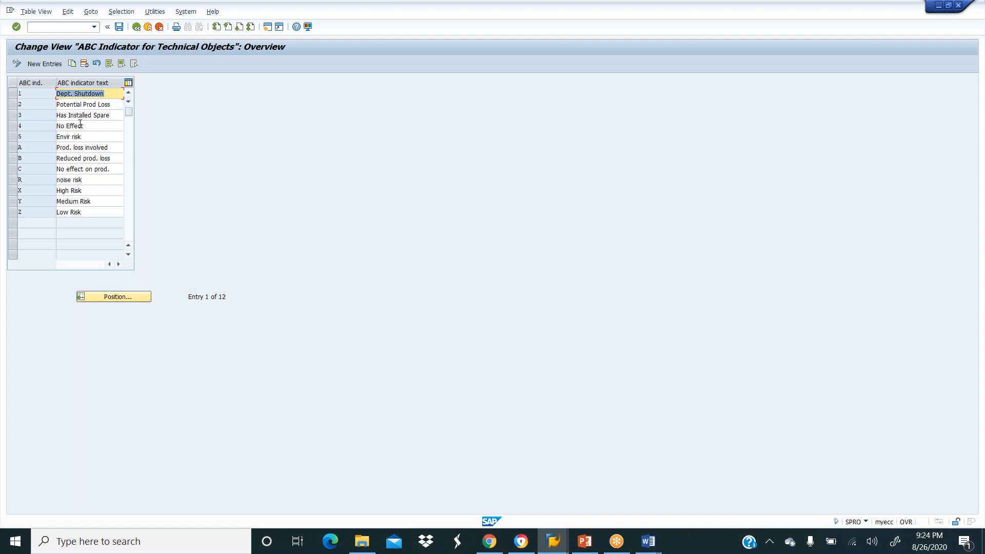
click(136, 27)
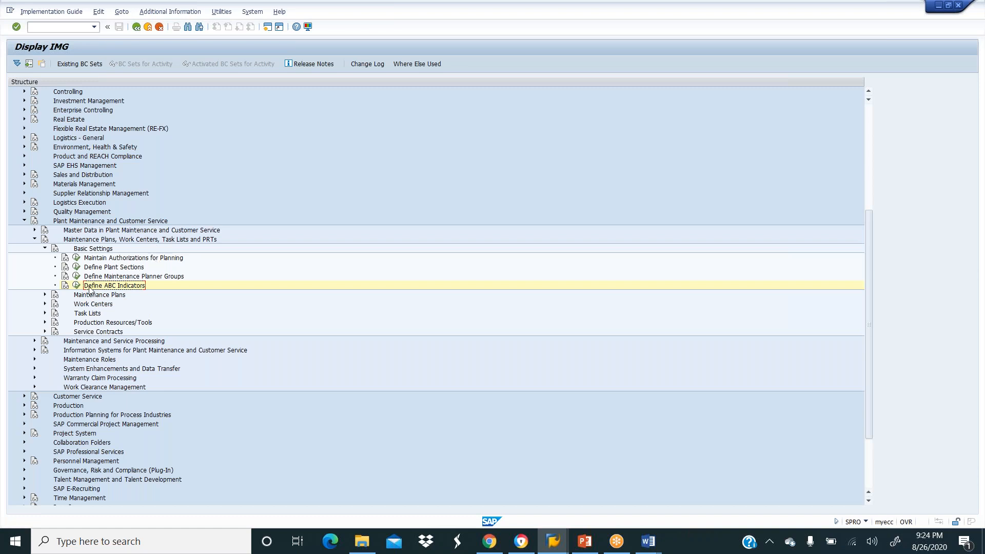
Expand Maintenance Plans, collapse Basic Settings, and open Set Maintenance Plan Categories.
click(45, 295)
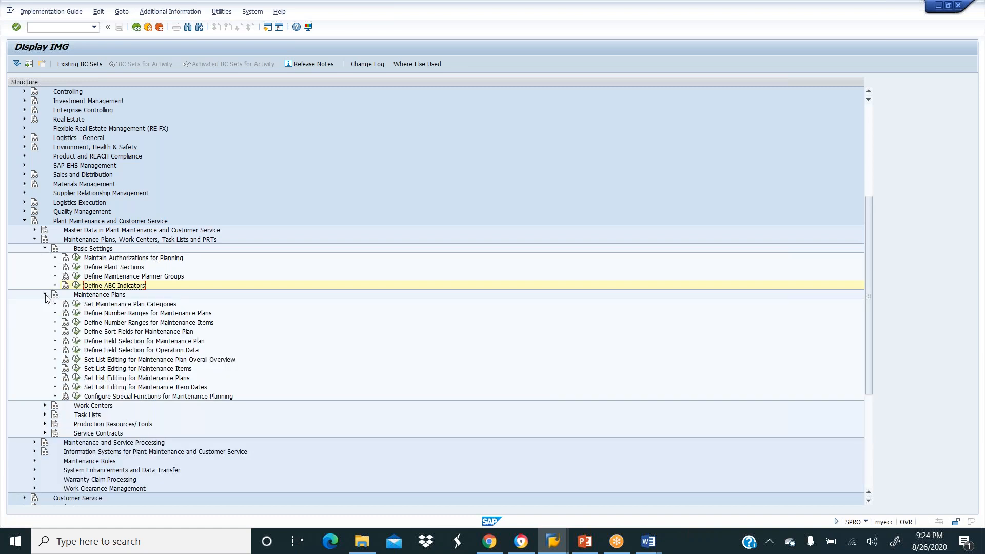
click(45, 249)
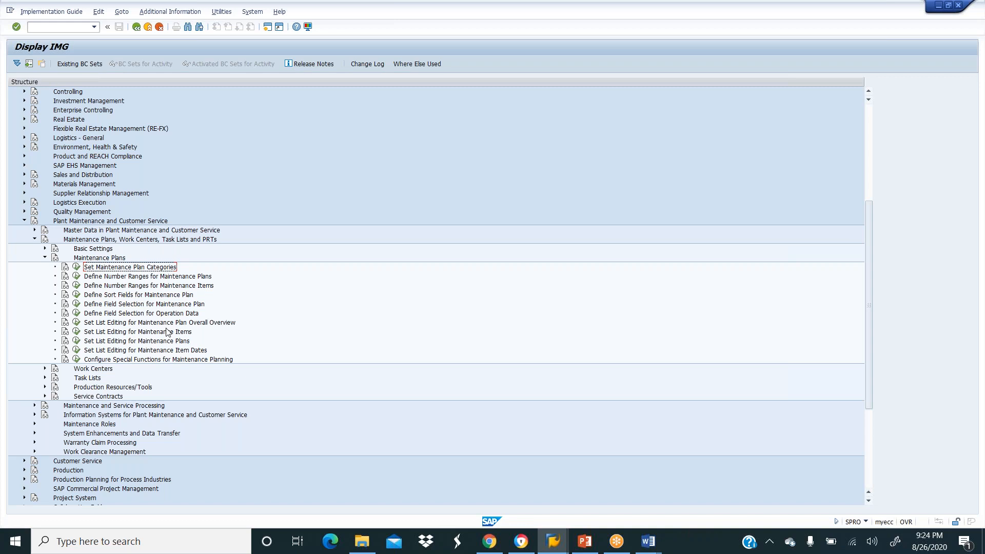
click(76, 267)
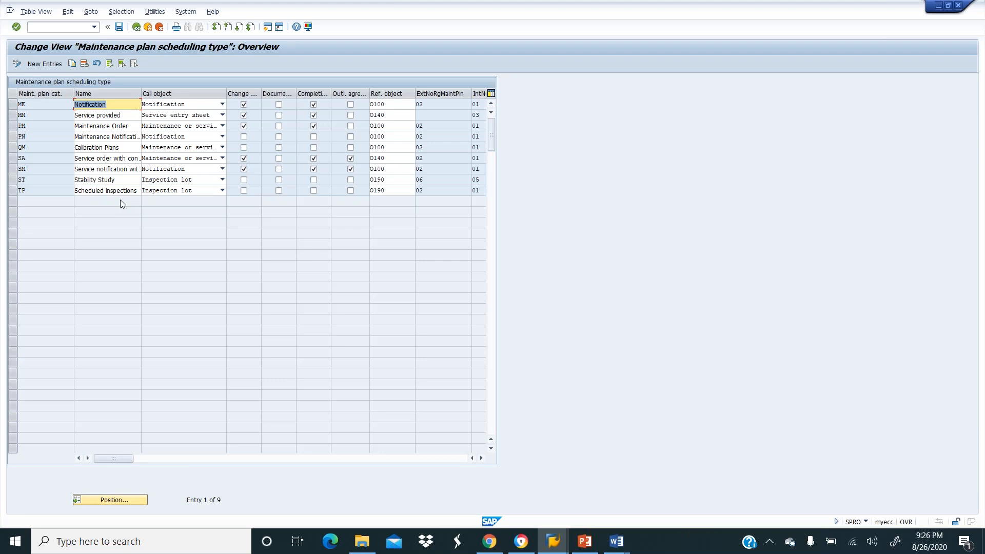
Copy category PM as new category Y1 named 'Maintenance Repair Orders'.
click(11, 127)
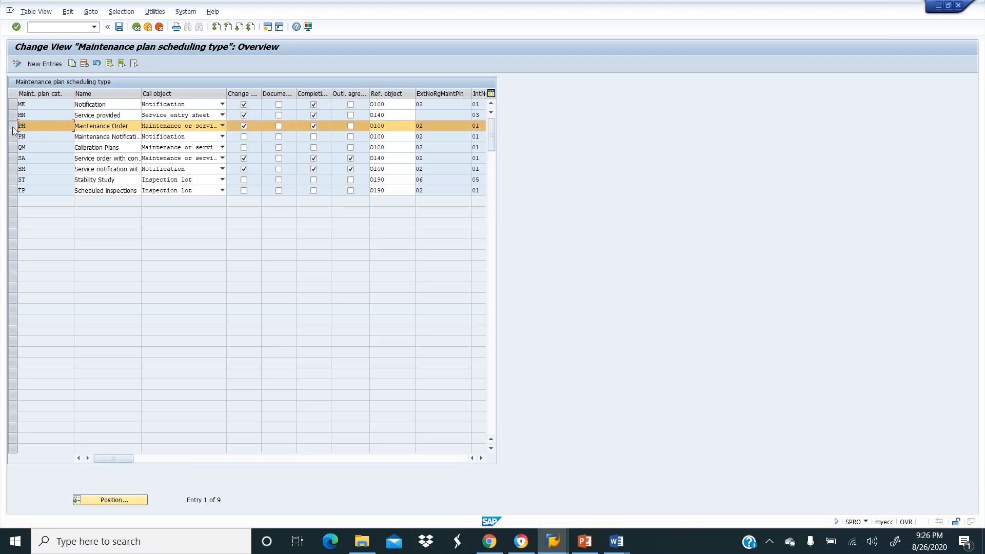
click(72, 65)
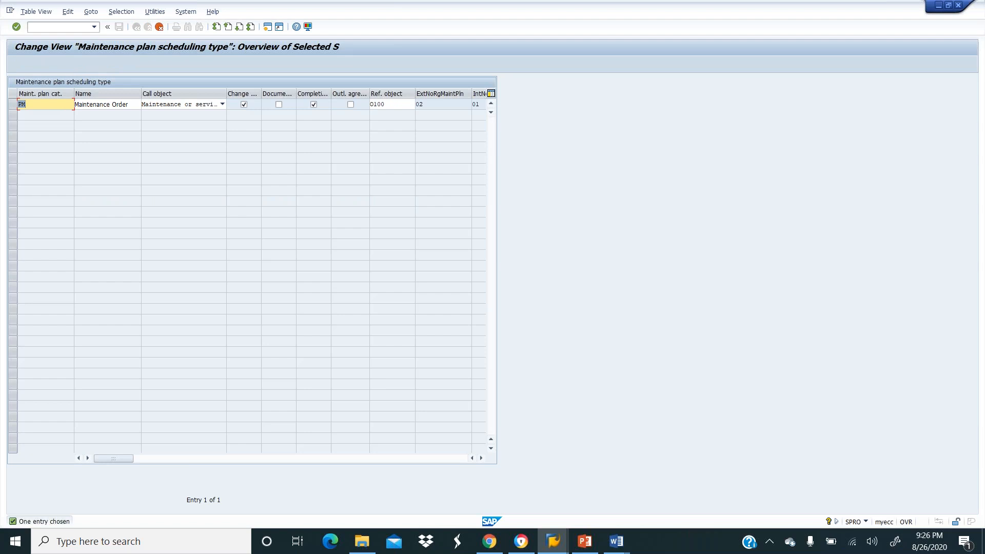
text(y1)
key(BackSpace)
key(BackSpace)
text(Y1)
key(BackSpace)
text(1)
key(Tab)
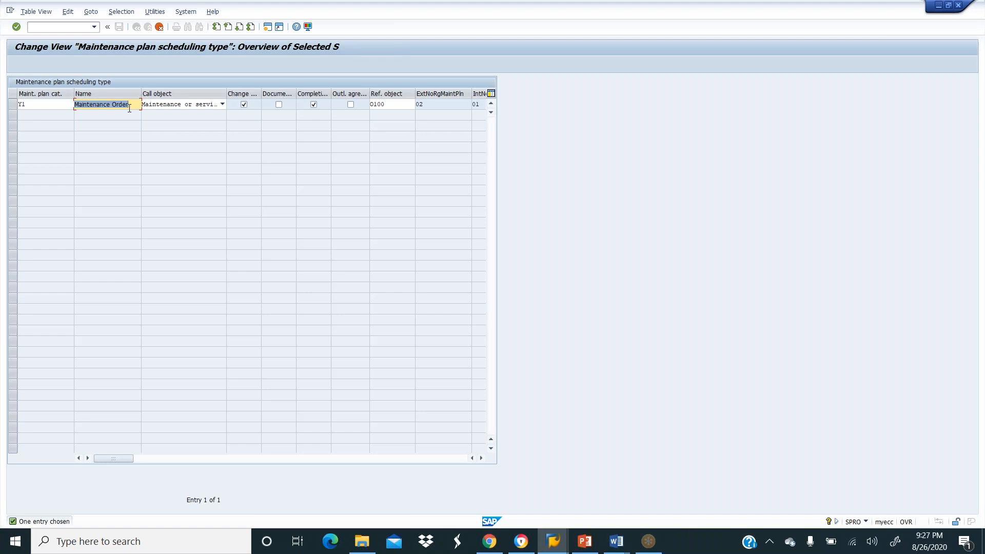
text(m)
key(BackSpace)
text(Maintene=)
key(BackSpace)
text(ance Repa)
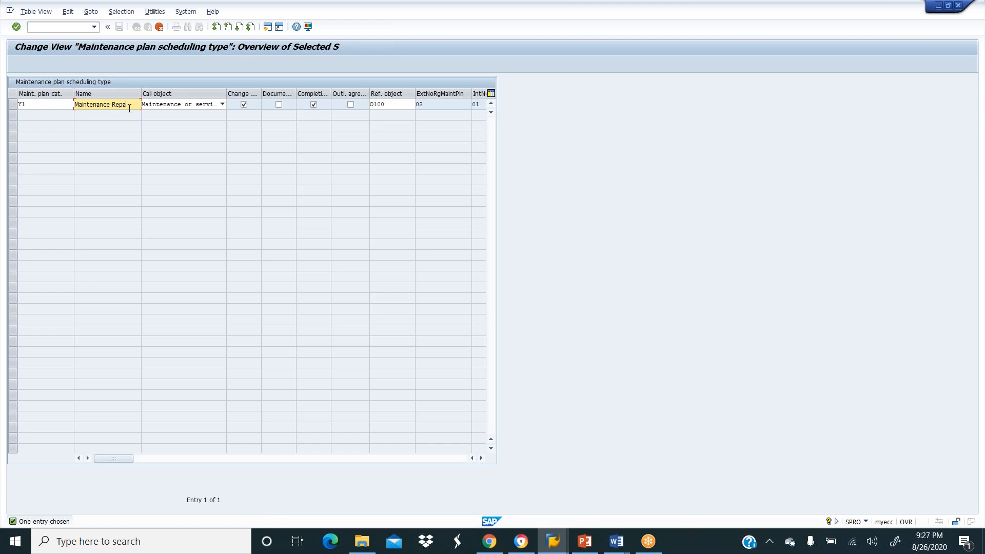
text(ir Orders)
Keep Maintenance or service order as category Y1's call object.
key(Tab)
key(F4)
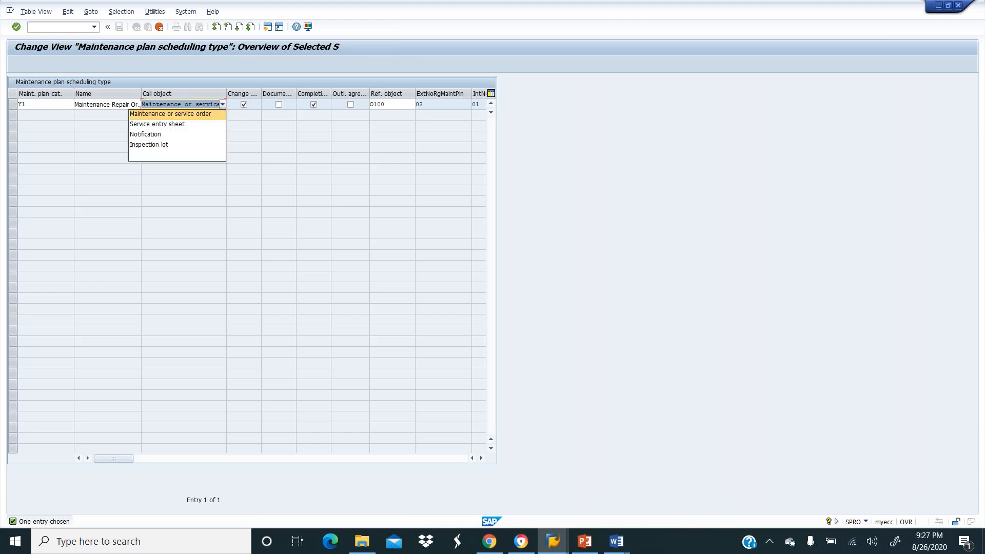
click(223, 105)
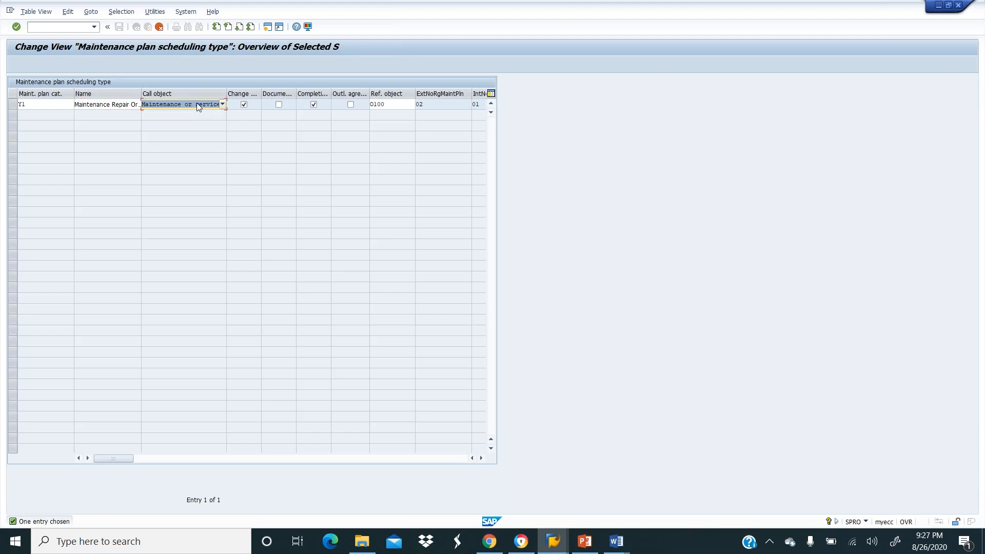
click(198, 106)
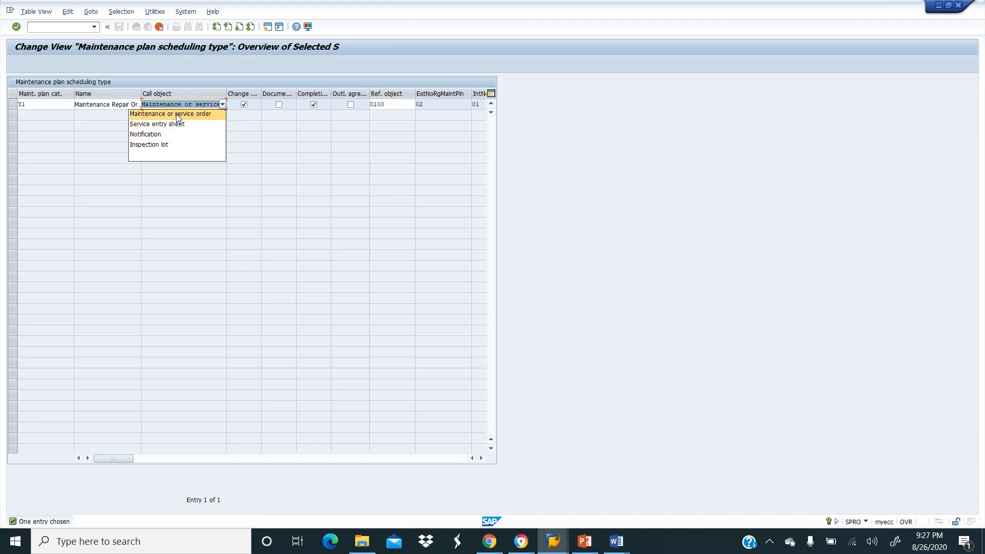
click(178, 115)
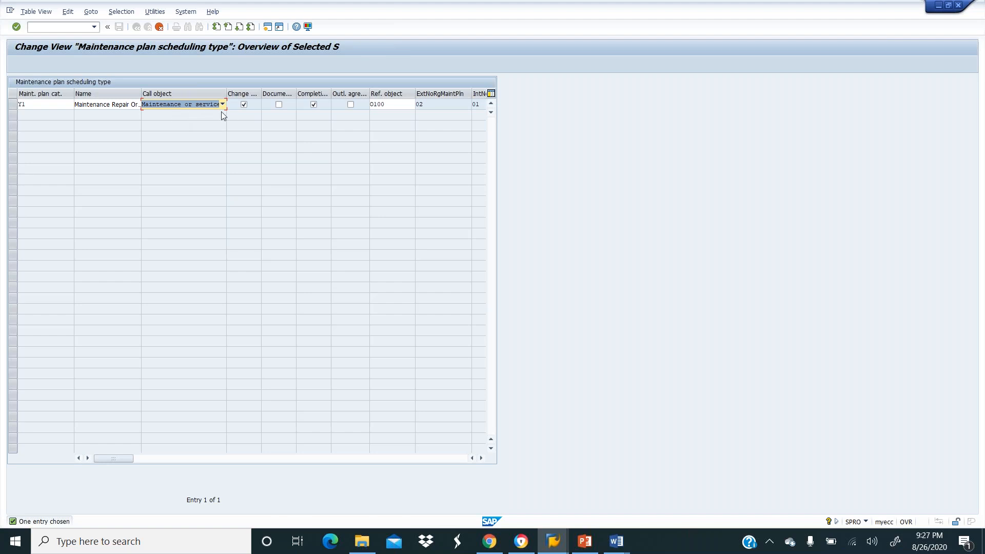
Adjust Y1's Change, document and outline agreement checkboxes, then edit the reference object.
click(244, 105)
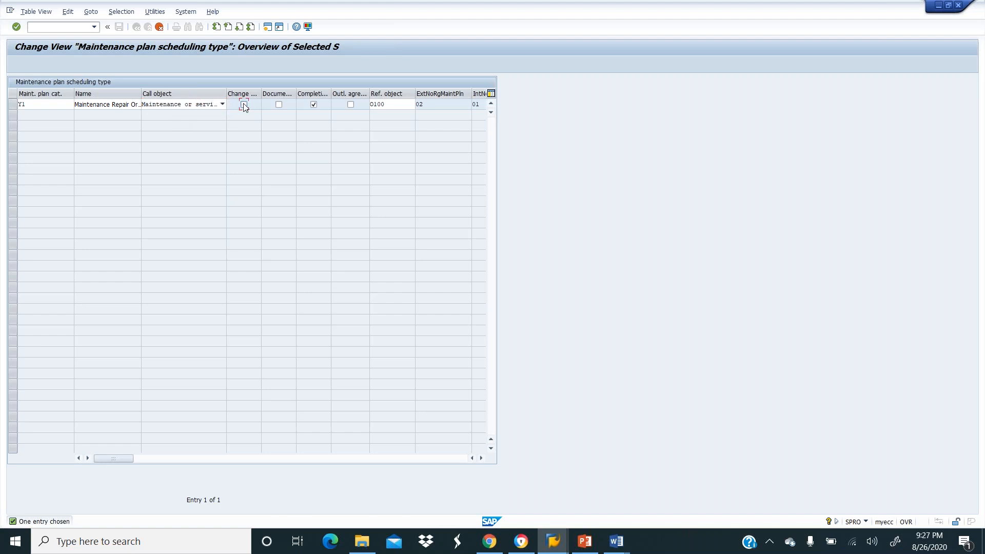
click(278, 104)
click(279, 104)
click(351, 104)
click(394, 104)
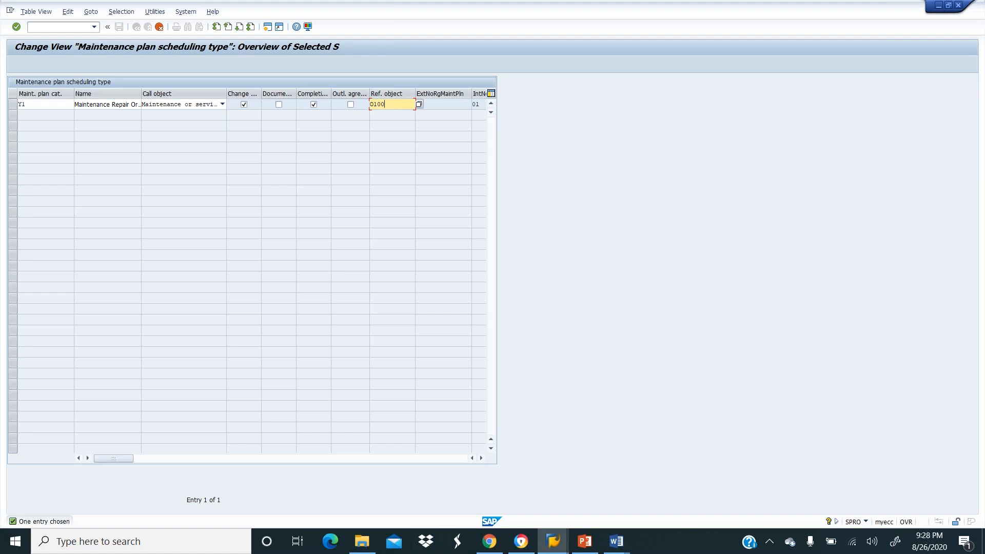
Set Y1's reference object to O100, functional location plus equipment plus assembly.
key(Return)
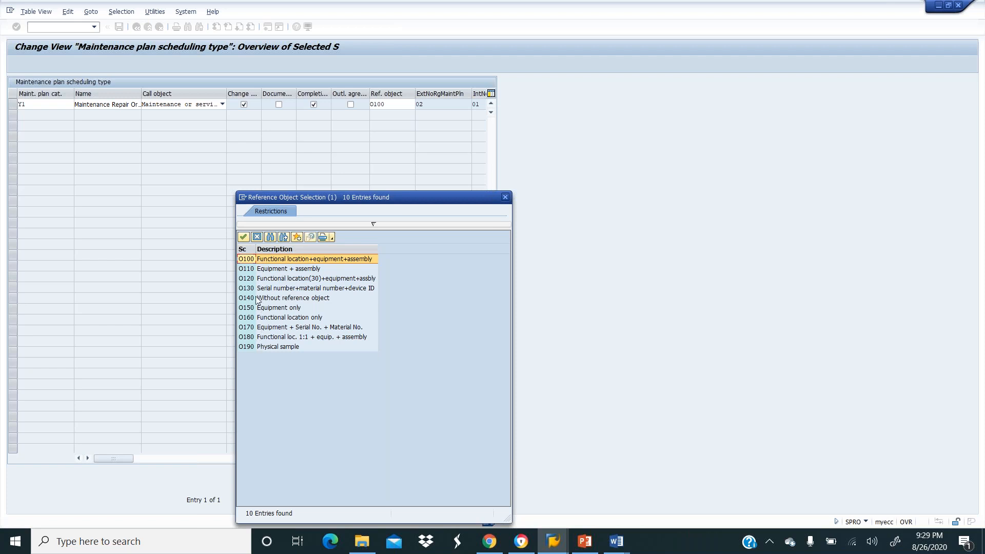
double_click(247, 259)
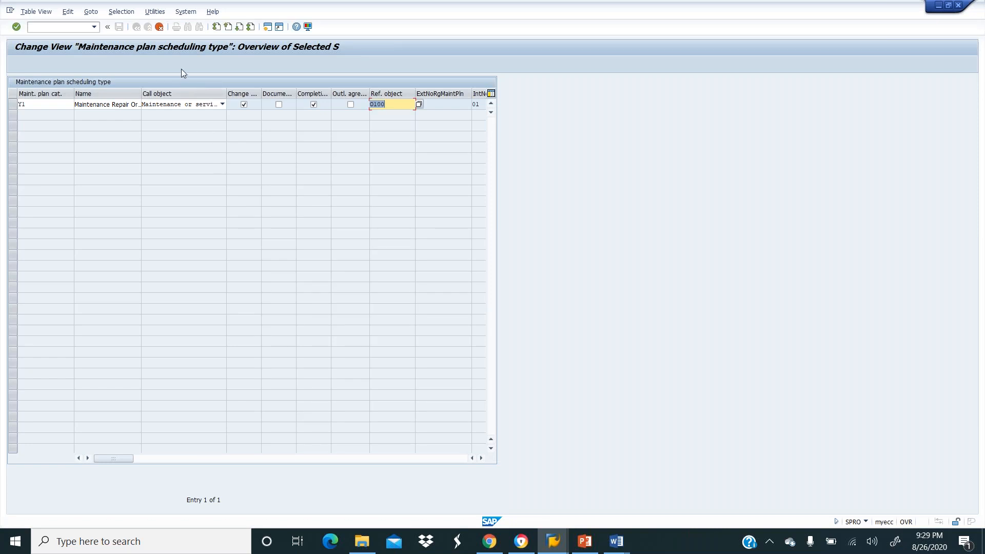
Save the copied Y1 Maintenance Repair Order plan category under a customizing request.
key(Return)
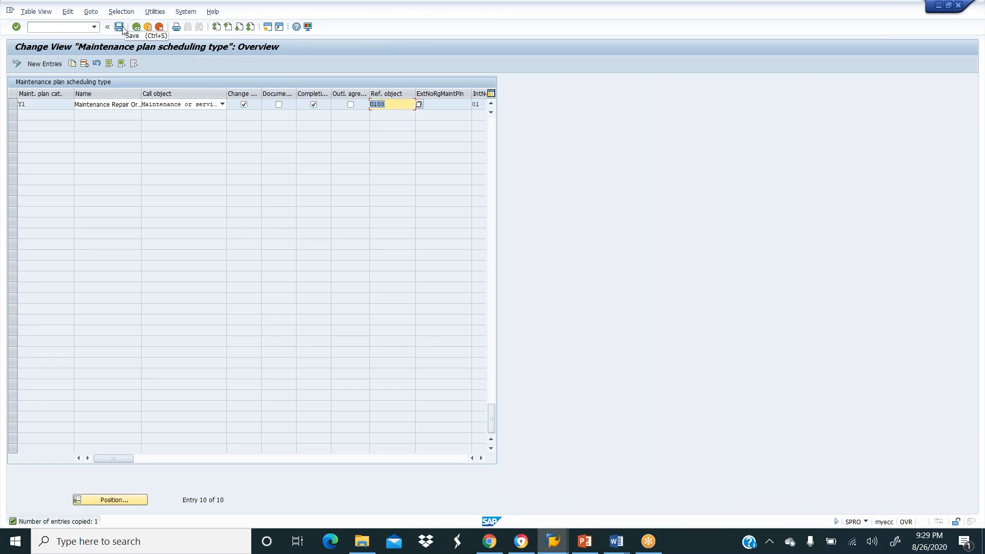
click(120, 27)
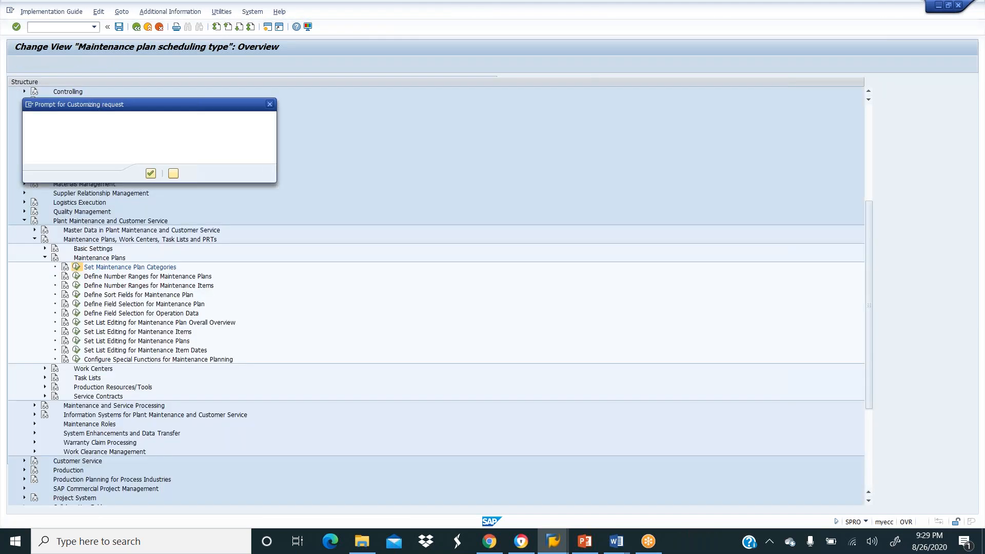
key(Return)
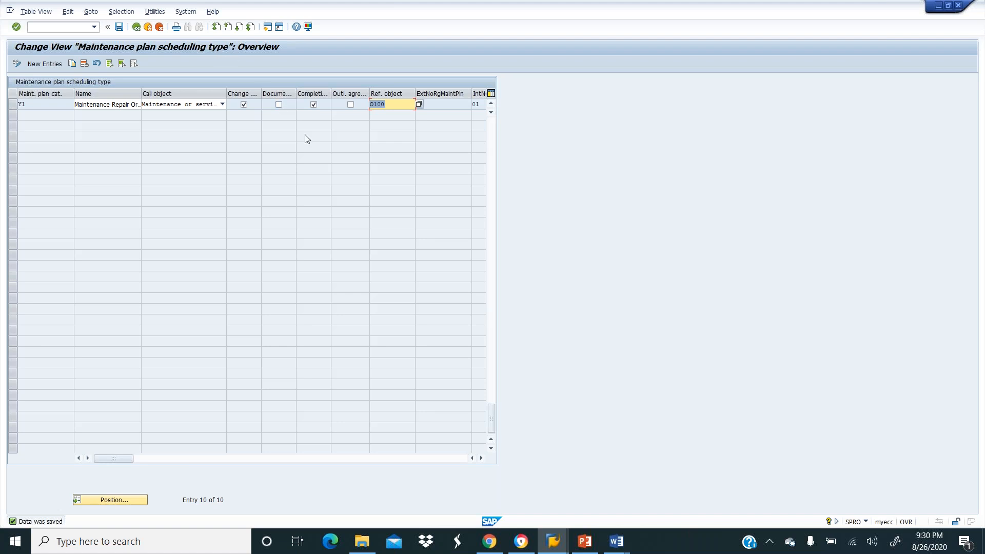
Enable the Document option for maintenance plan category Y1 and save the change.
click(279, 104)
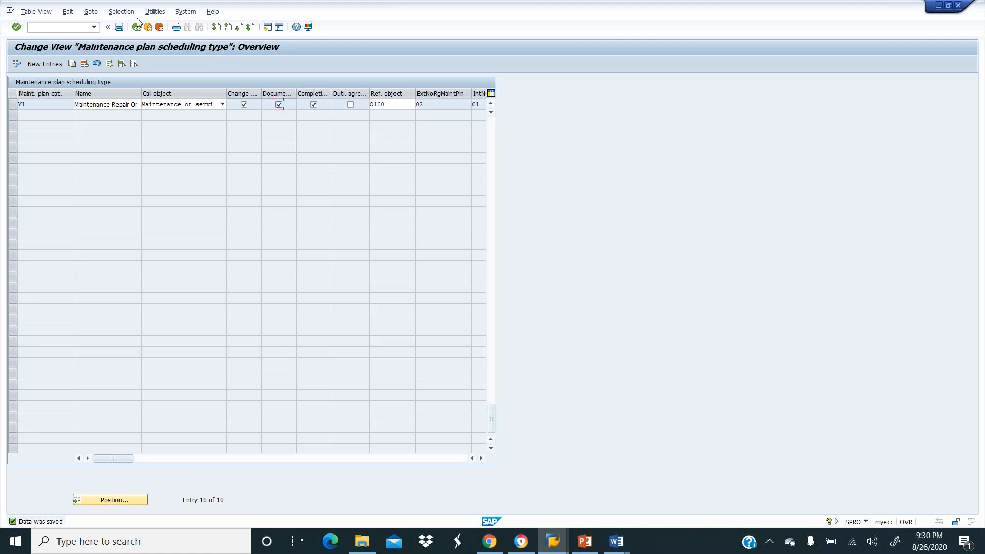
click(119, 27)
click(119, 28)
click(120, 28)
Open the maintenance plan number ranges and review the NR status and intervals 01–06.
click(137, 28)
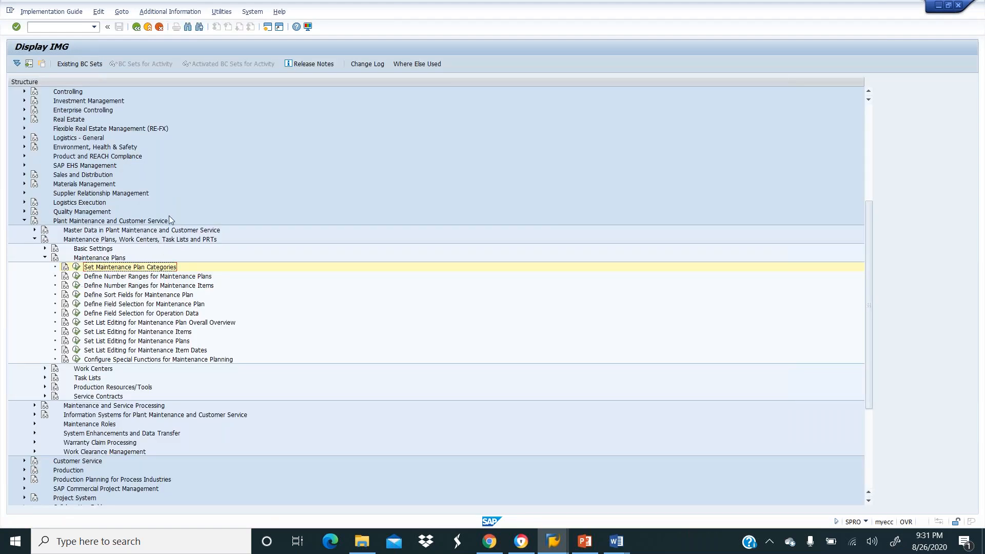
click(76, 276)
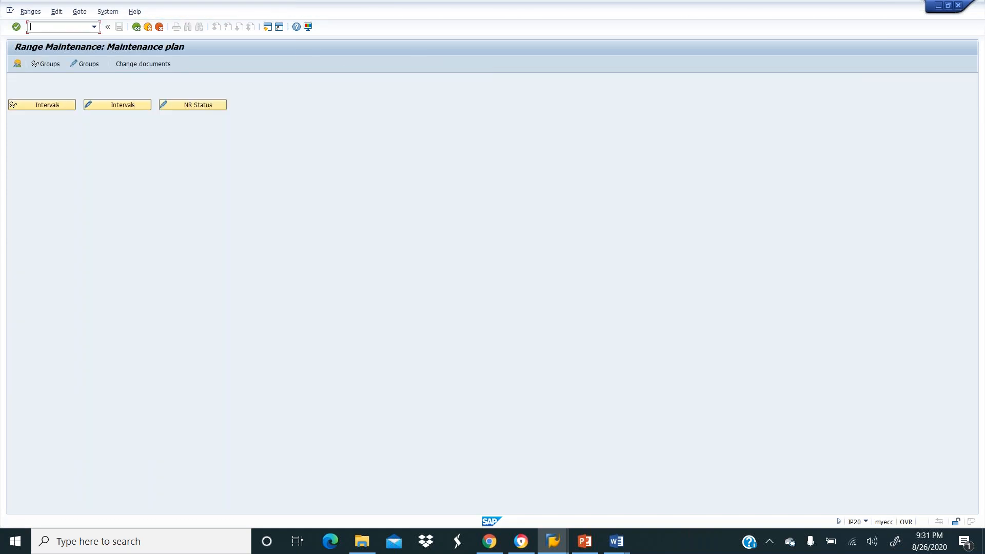
click(187, 106)
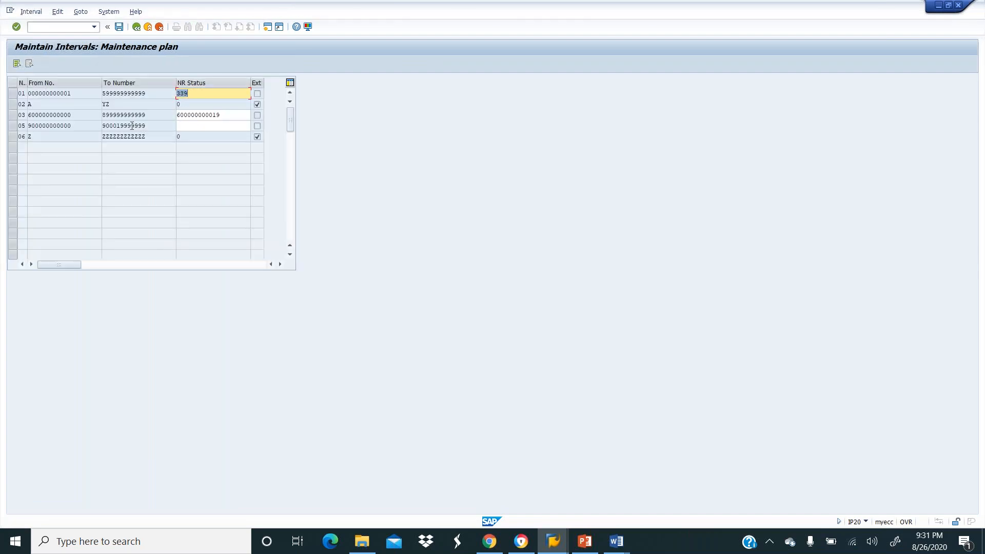
click(137, 28)
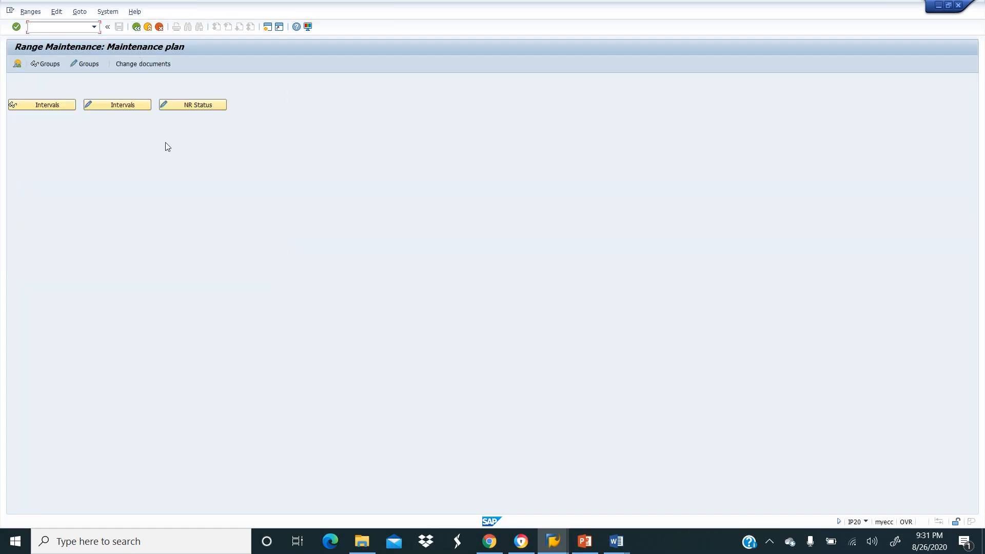
click(125, 106)
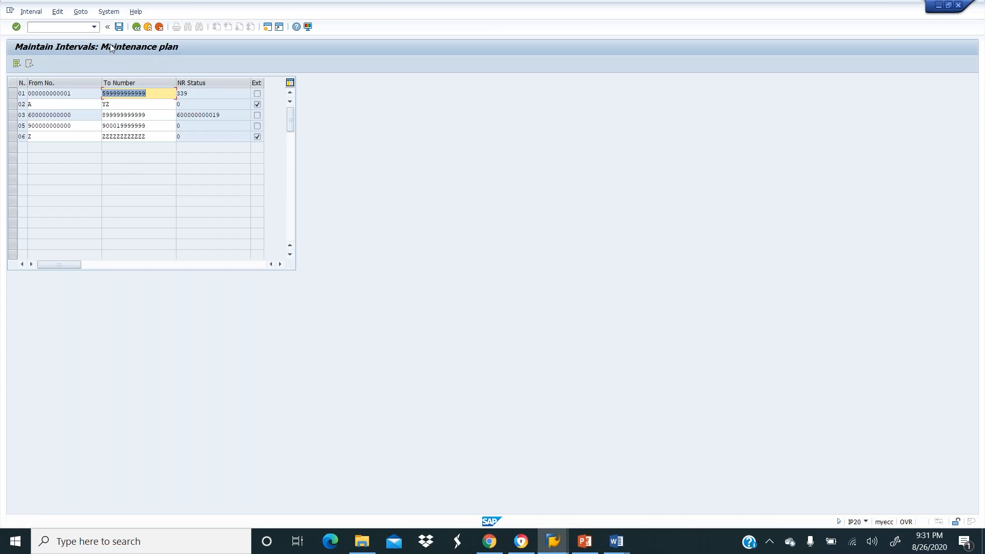
click(136, 27)
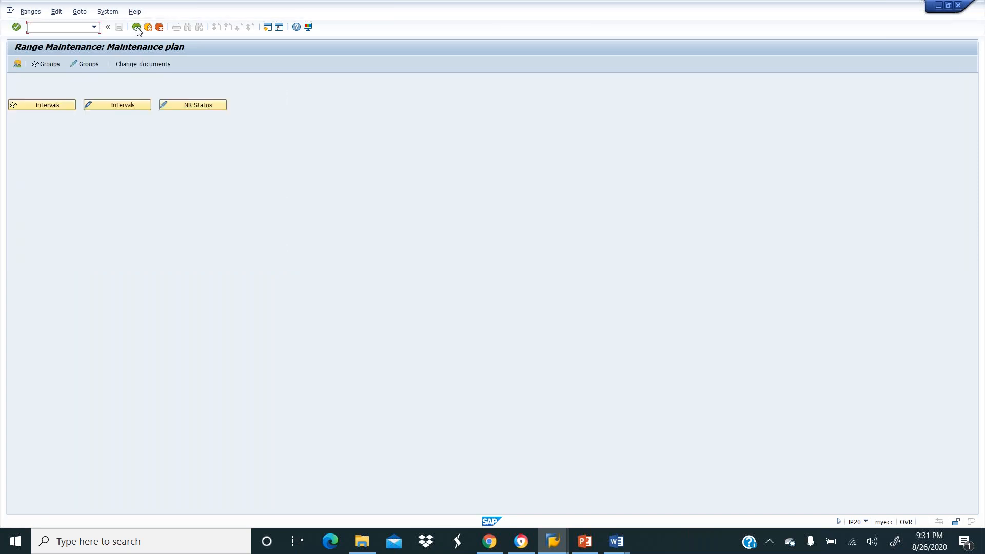
Edit the MPLA_NR groups, select unassigned element Y1, and start a new group.
click(87, 63)
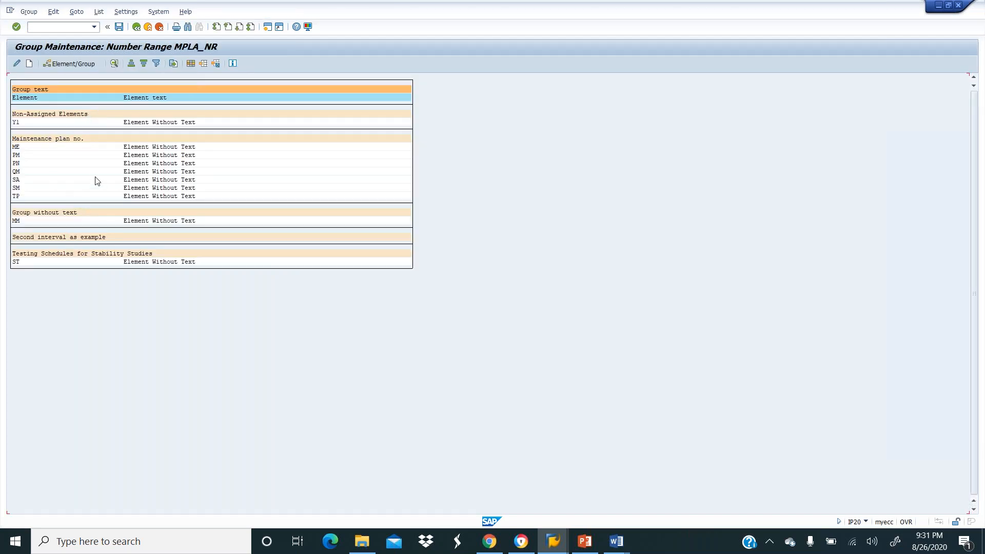
click(17, 123)
click(29, 64)
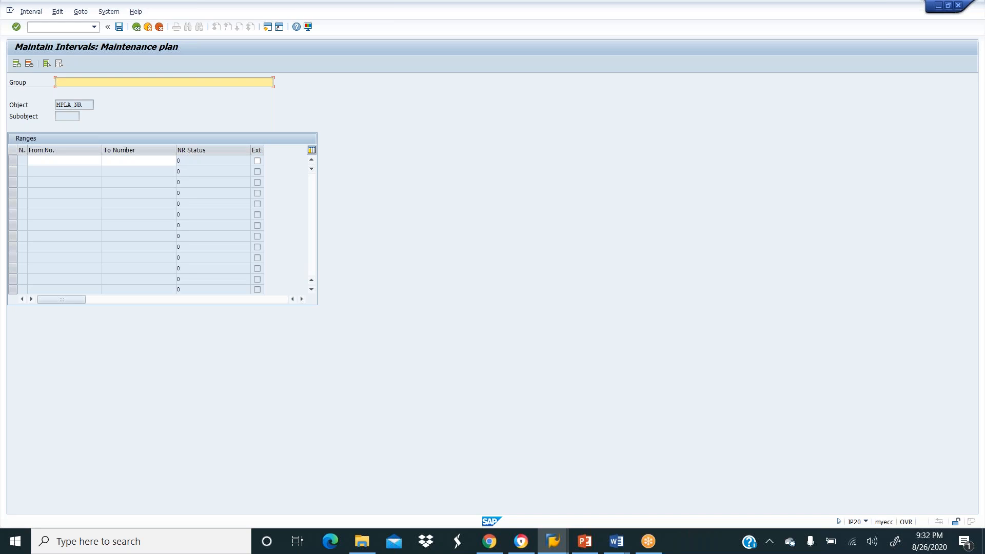
Name the new group 'Maintenance Repair Orders' with interval 10000 to 999999.
text(Maintenance Repair Orders)
text(100)
key(BackSpace)
key(BackSpace)
key(BackSpace)
click(53, 164)
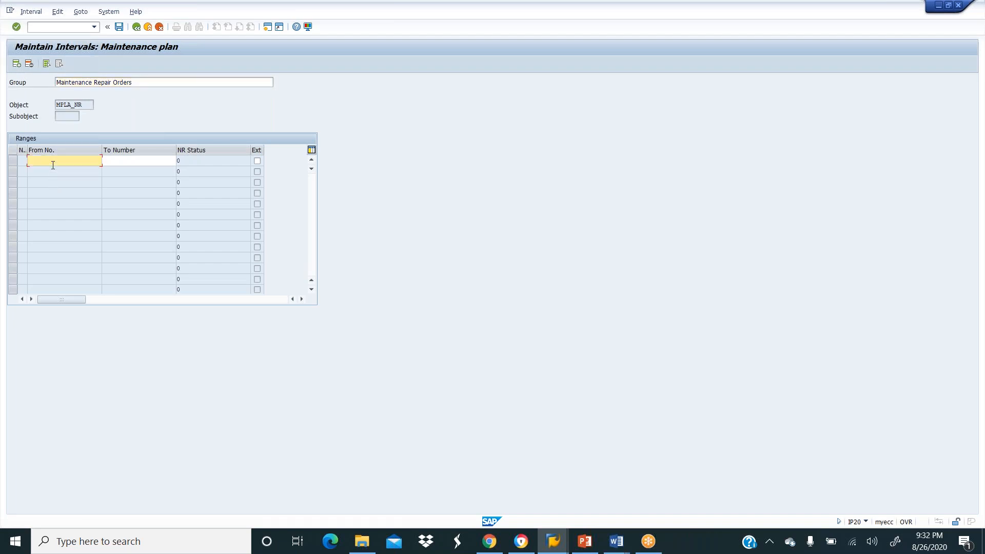
text(10)
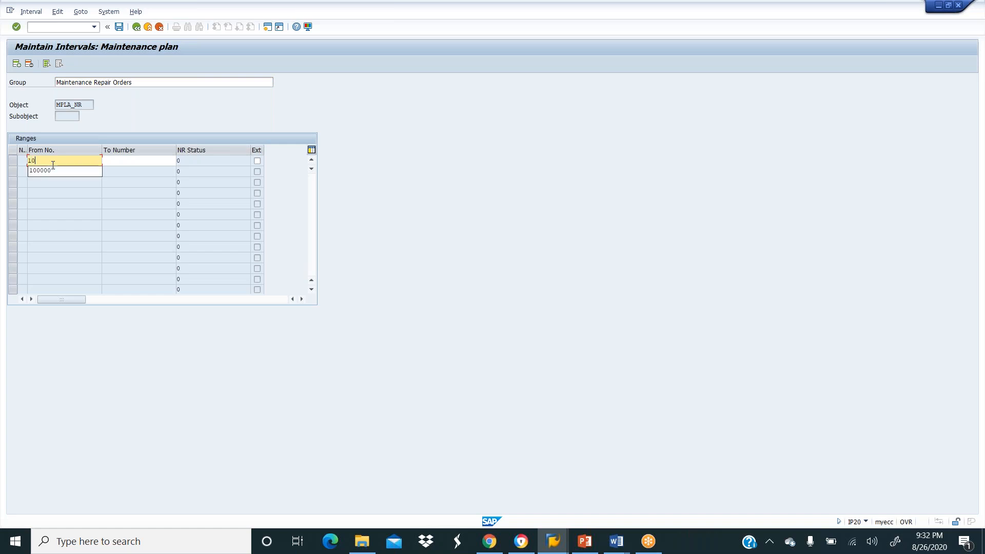
text(000)
key(Tab)
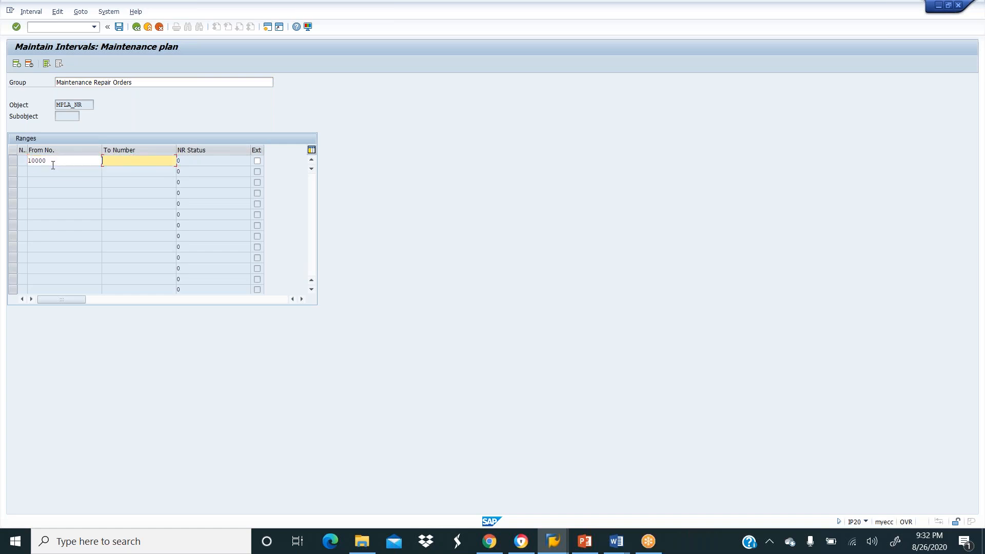
text(999999)
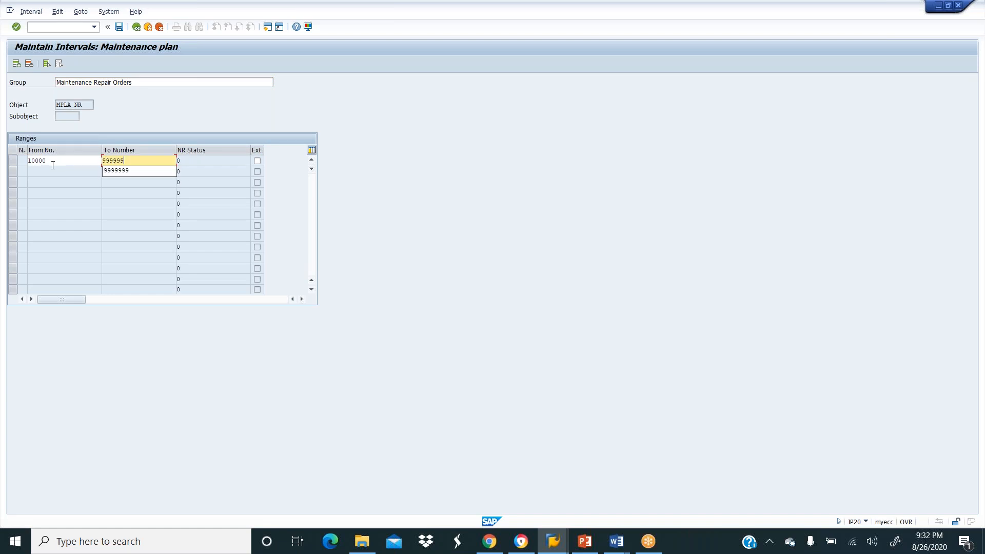
key(Return)
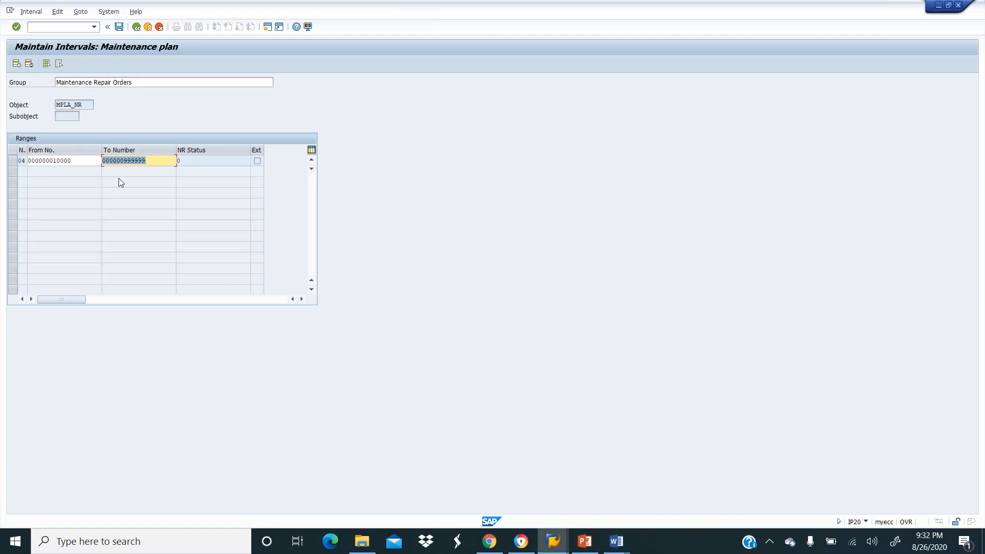
Save the new group and return to MPLA_NR group maintenance, confirming Yes to save.
click(120, 27)
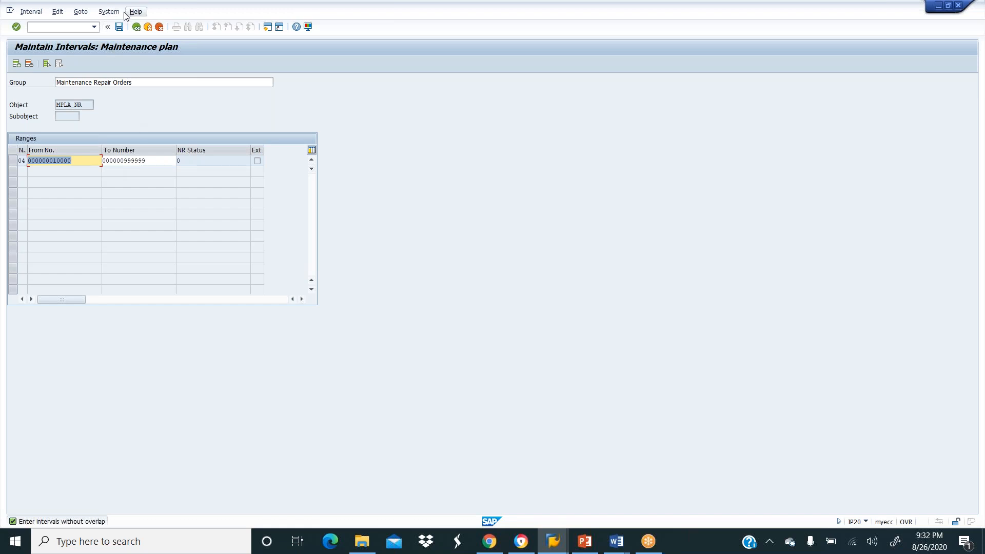
click(119, 28)
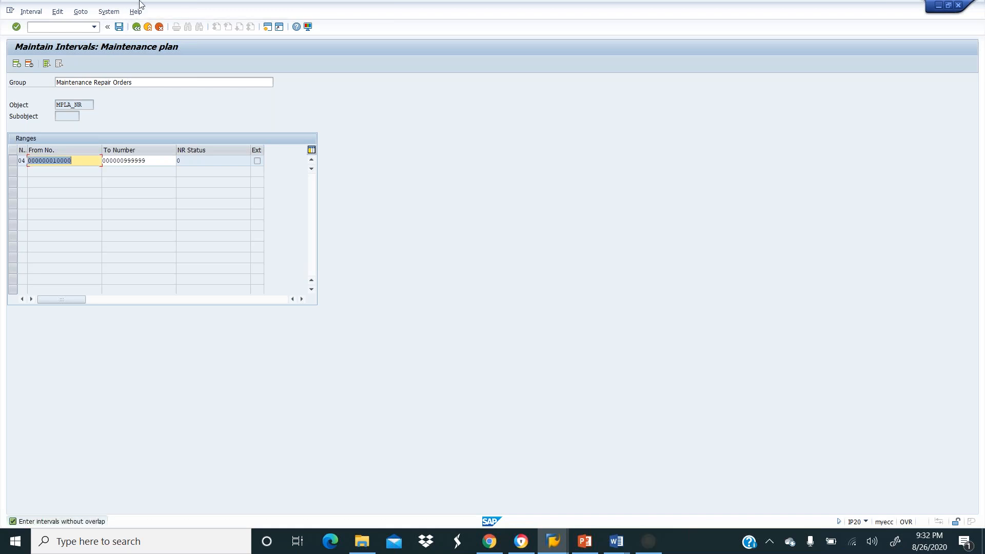
click(146, 30)
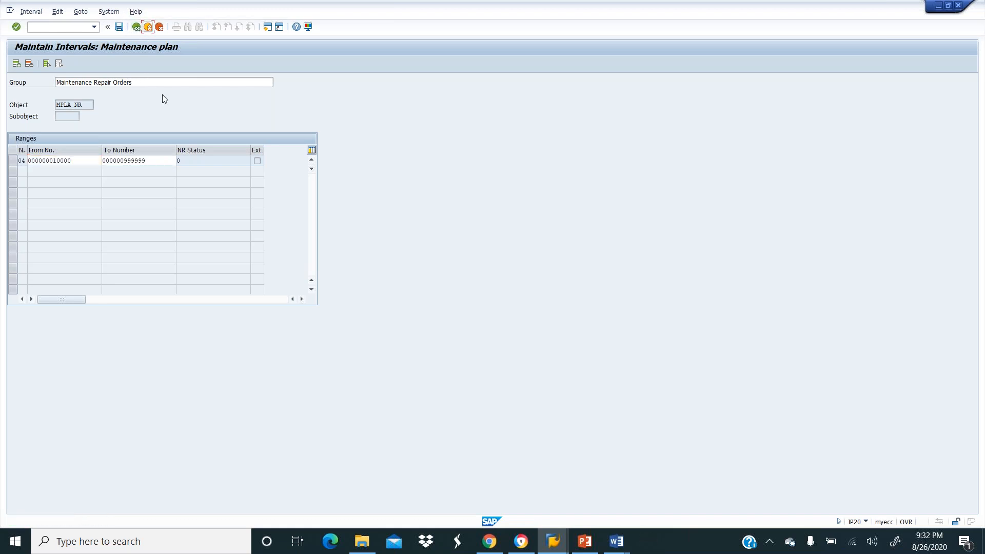
click(137, 26)
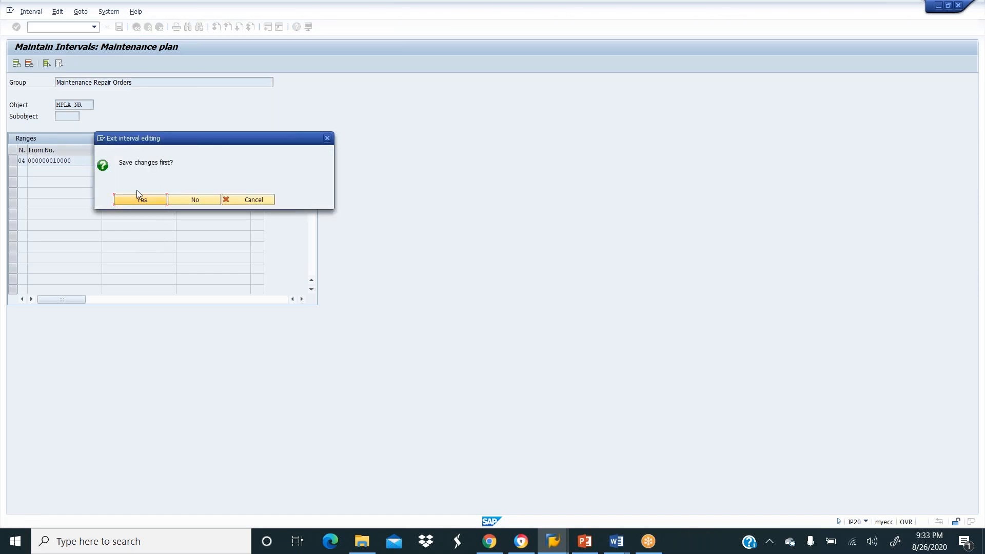
click(140, 203)
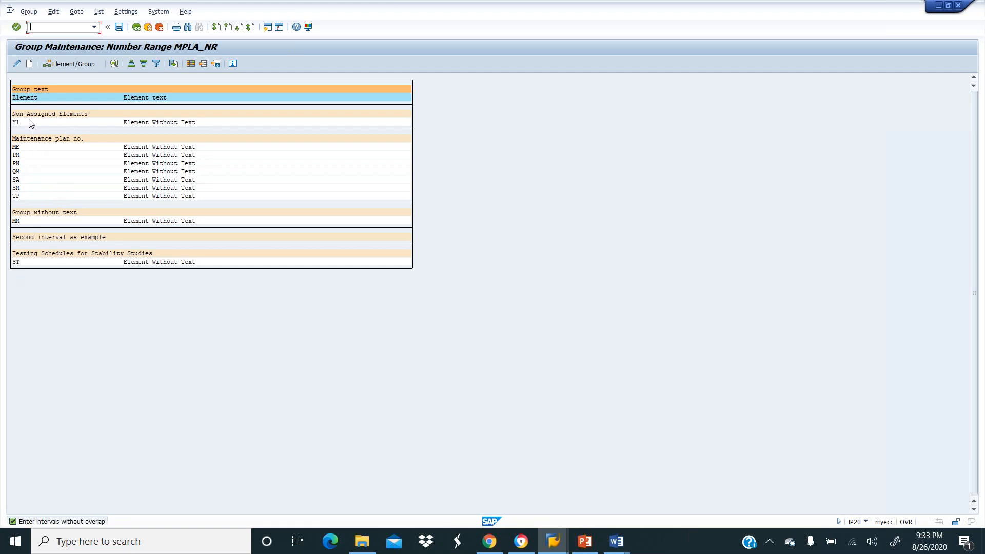
Select Y1 and try assigning it to a group, cancelling the Group Selection dialog.
click(67, 65)
click(15, 124)
click(66, 65)
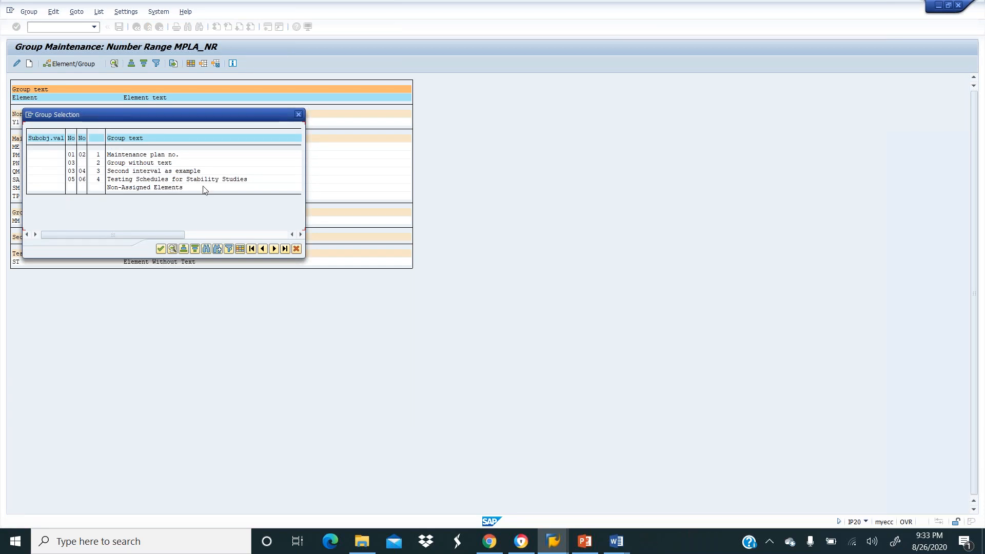
click(297, 249)
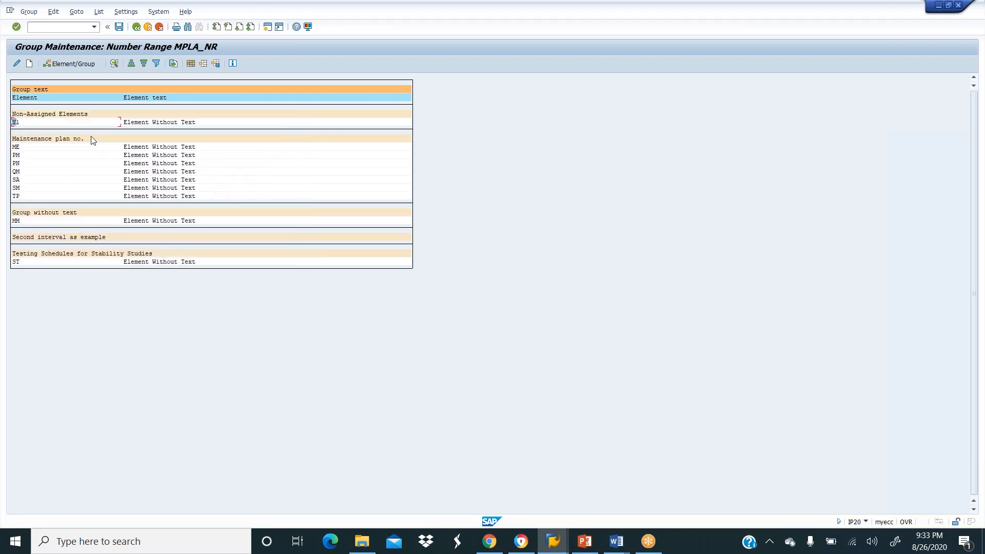
Browse the Settings, List and System menus, retry Element/Group, then return to the overview.
click(36, 122)
click(125, 12)
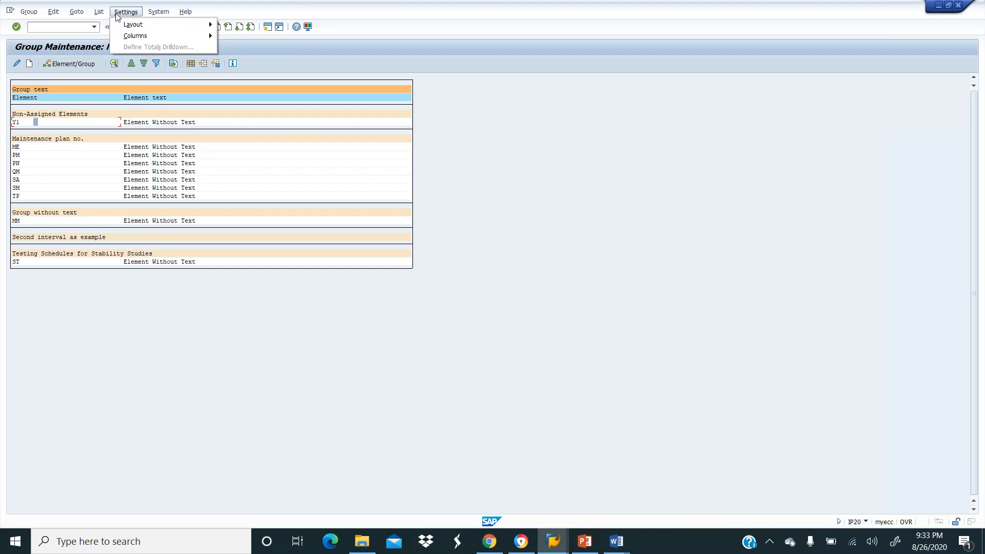
click(99, 12)
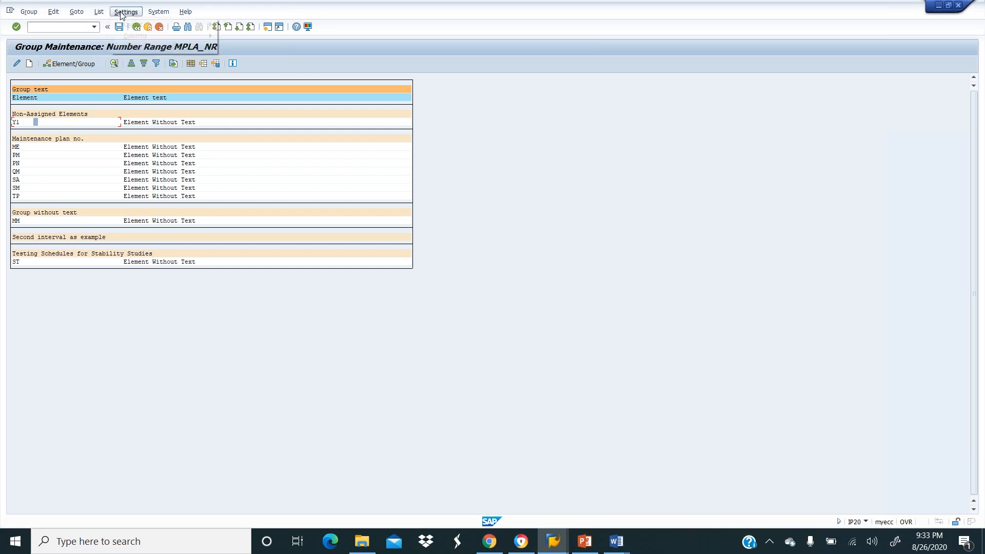
click(158, 12)
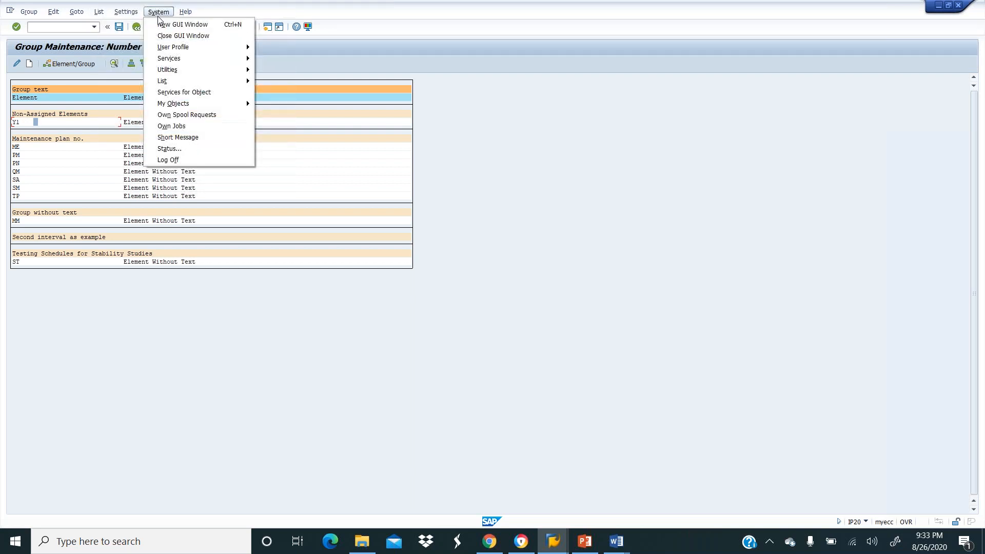
click(502, 197)
click(137, 114)
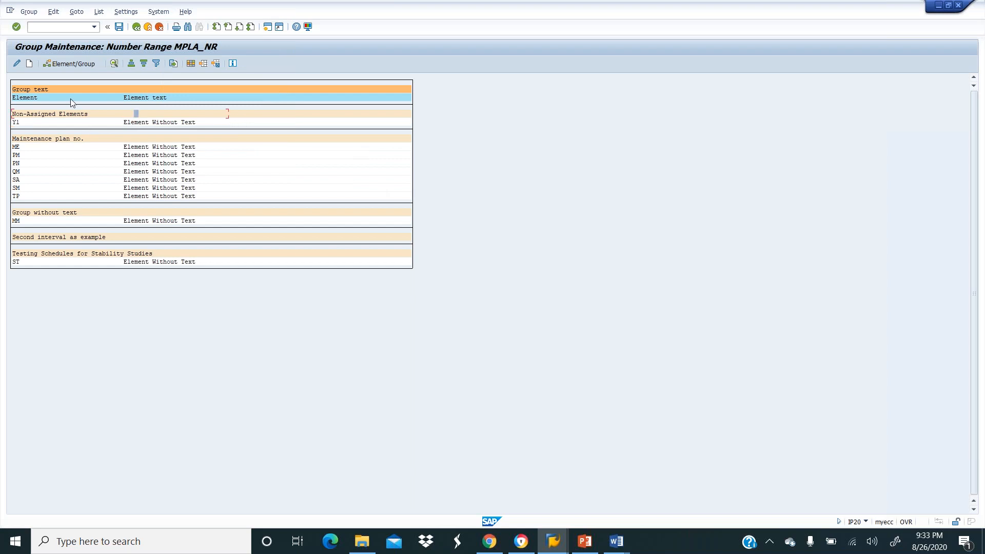
click(67, 65)
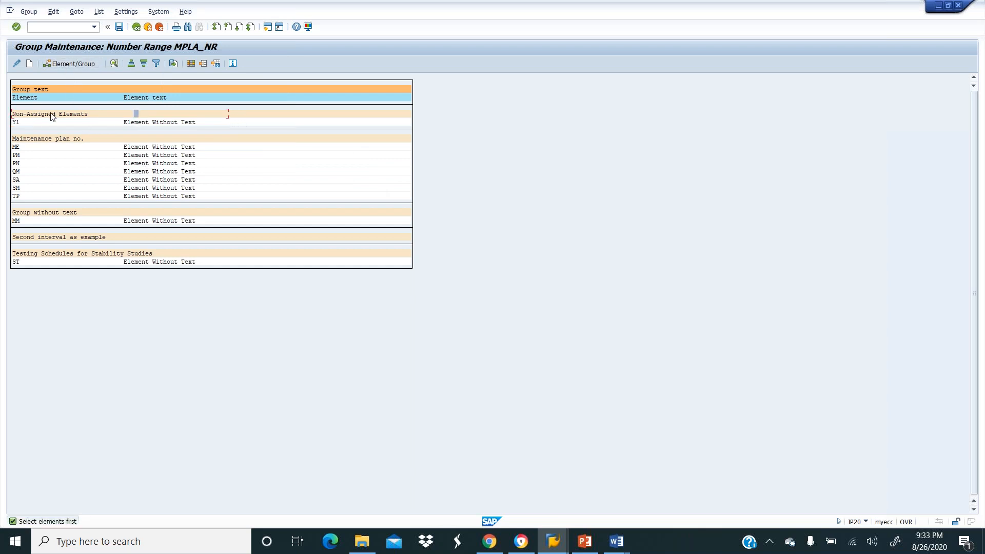
click(136, 27)
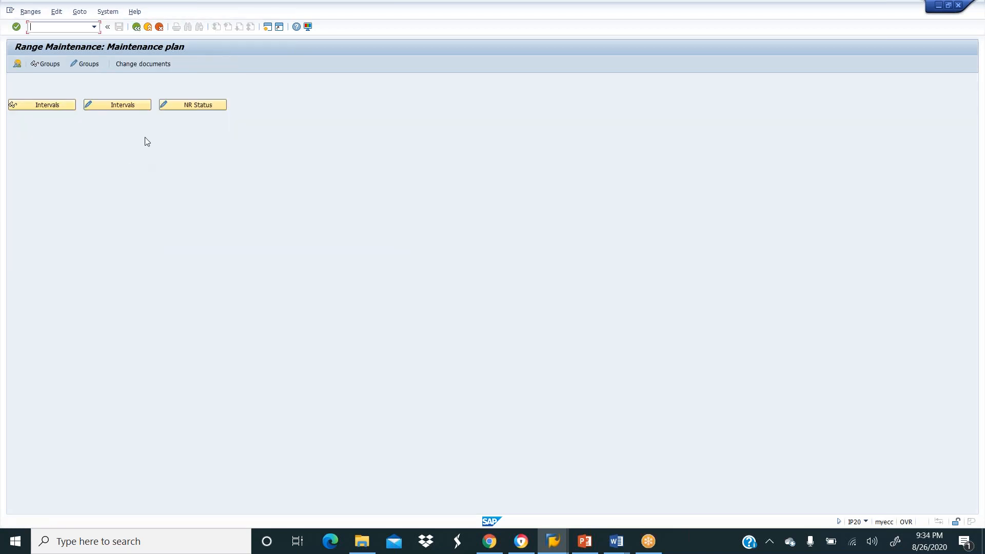
Display the MPLA_NR groups and their assigned elements in display mode.
click(45, 64)
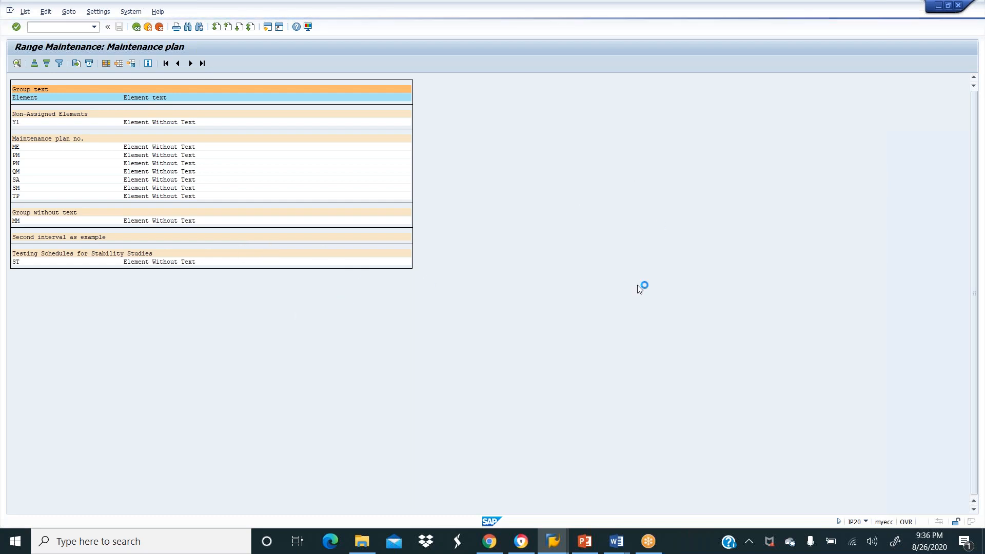
Leave the Create Document and Send screen, answering Yes to discard the unsent document.
mouse_move(563, 547)
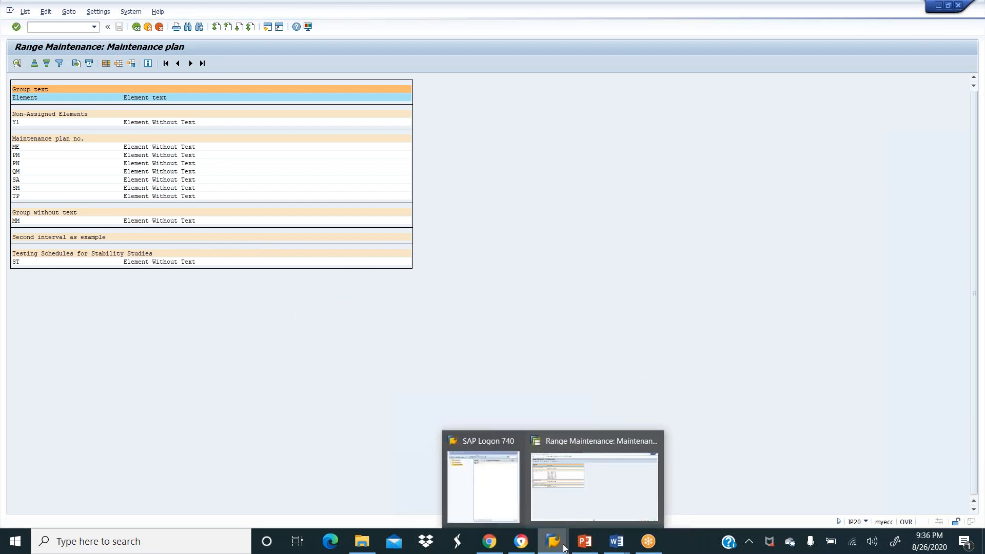
mouse_move(615, 459)
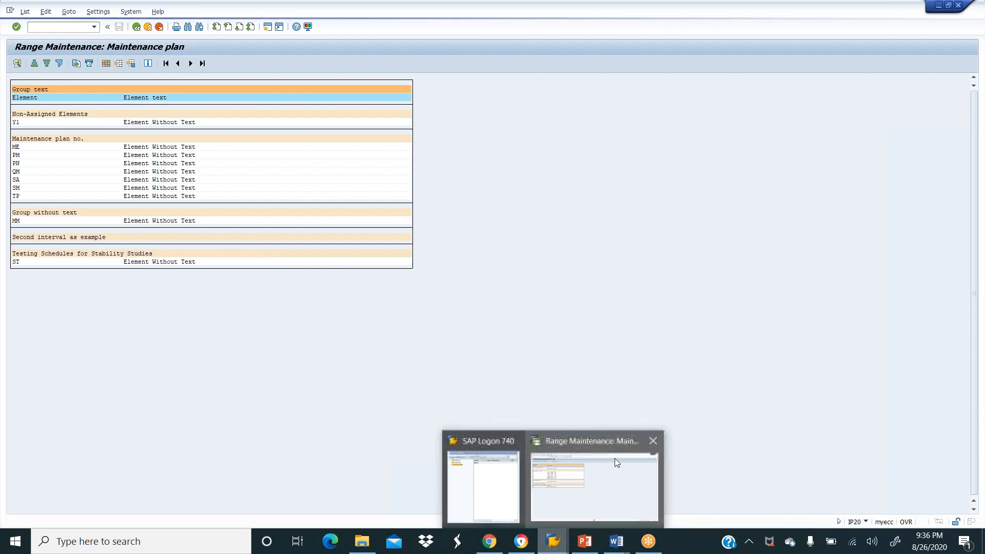
click(652, 440)
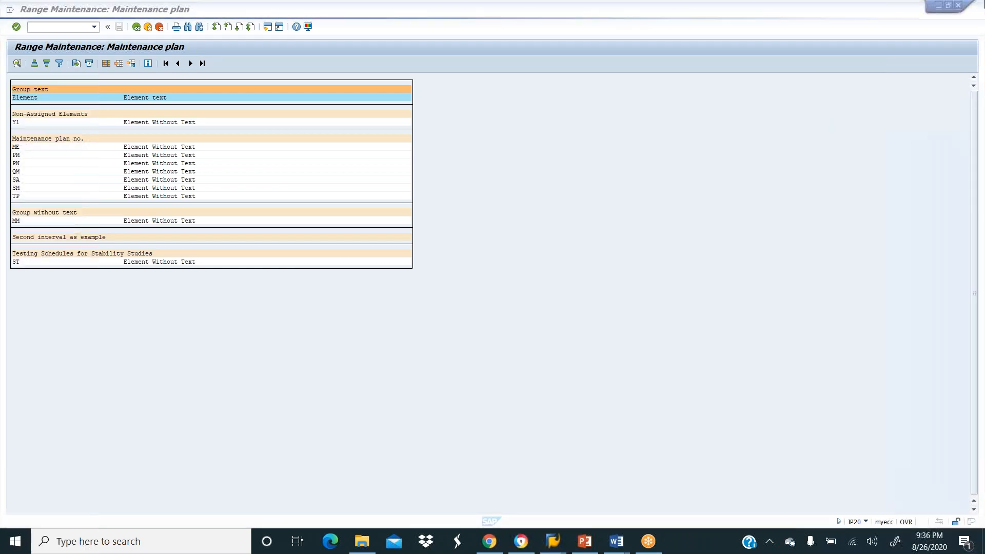
click(959, 7)
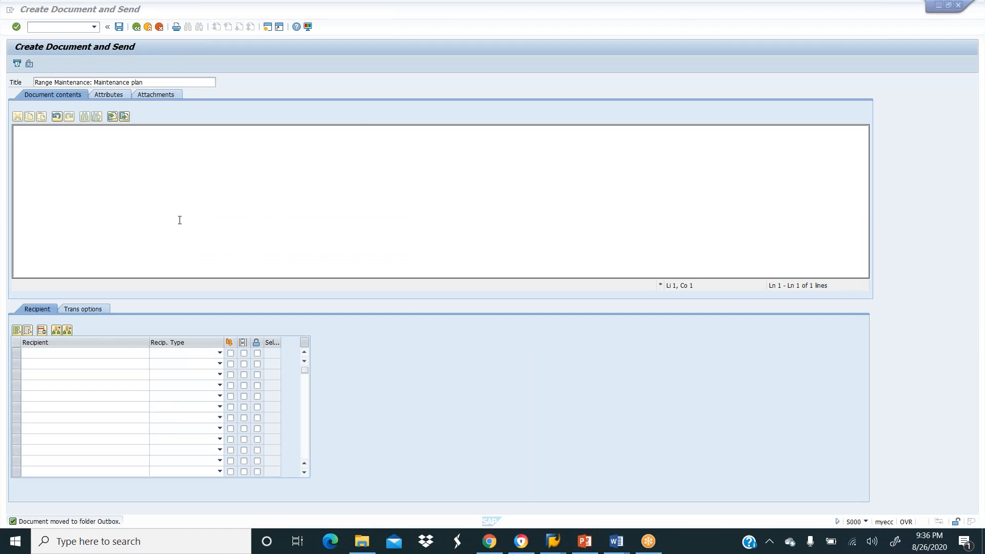
click(136, 28)
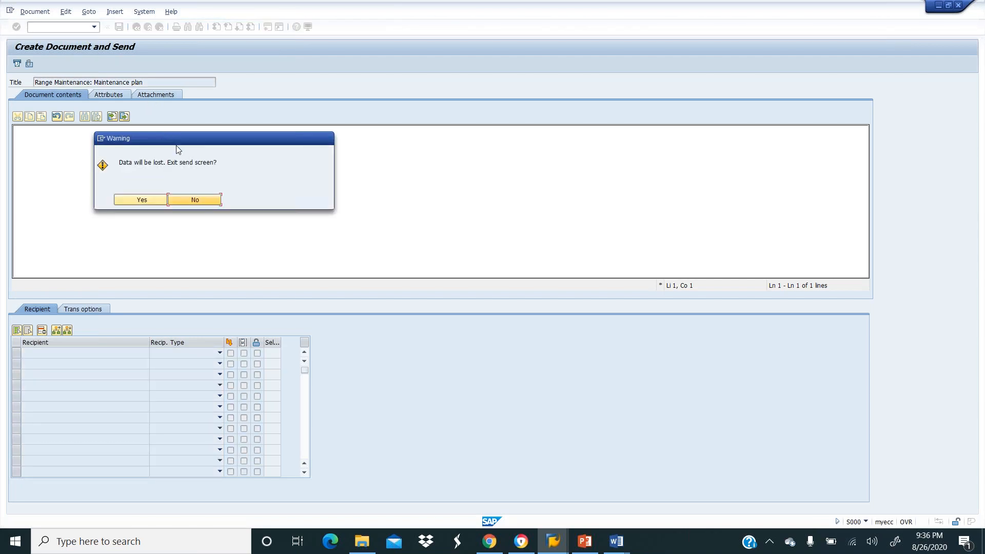
click(141, 200)
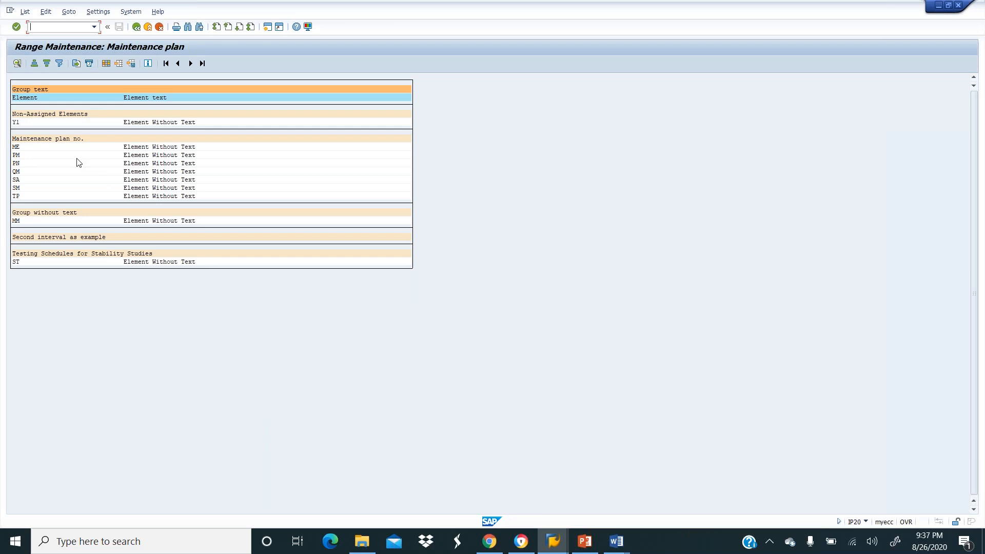
Select Y1, browse the System and List menus, then return to the number range start screen.
click(17, 122)
click(130, 12)
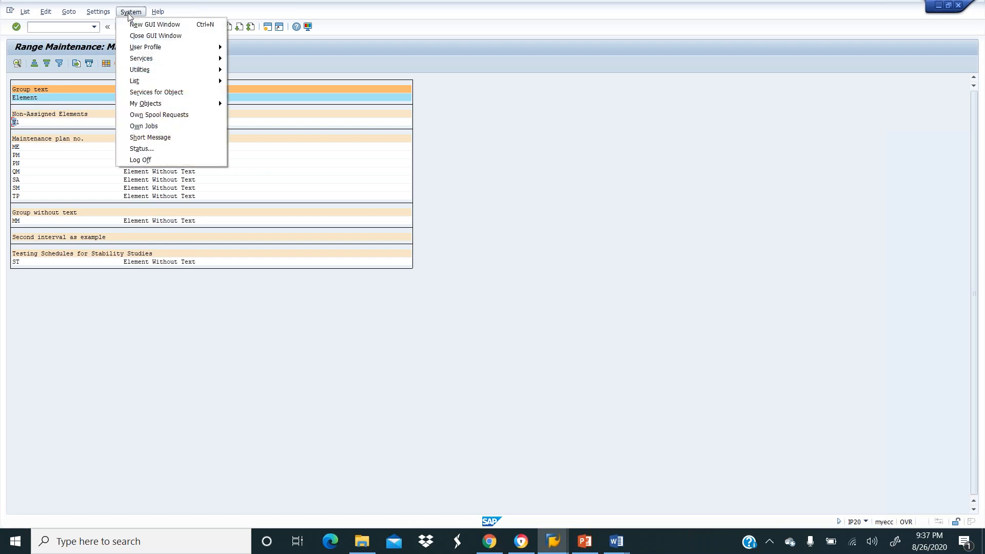
mouse_move(101, 14)
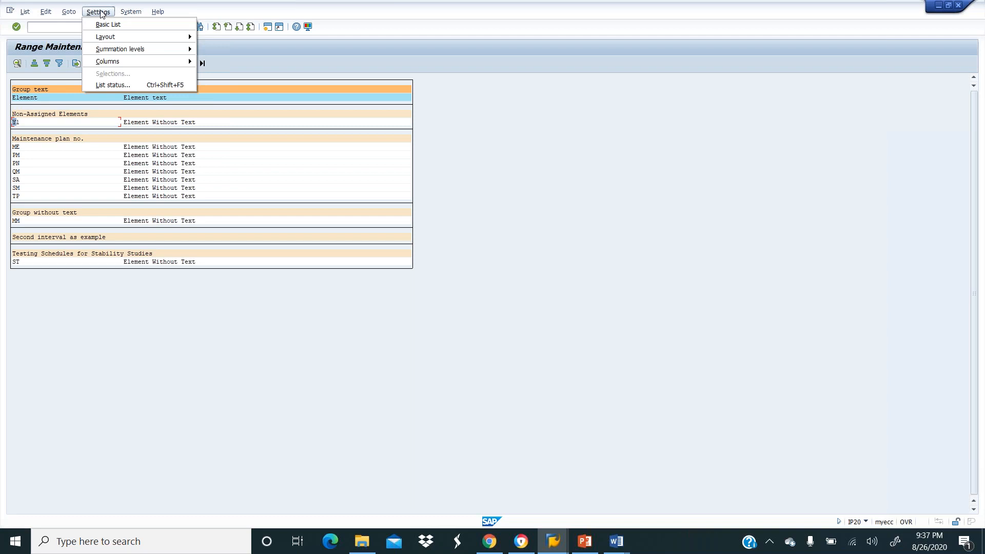
click(69, 12)
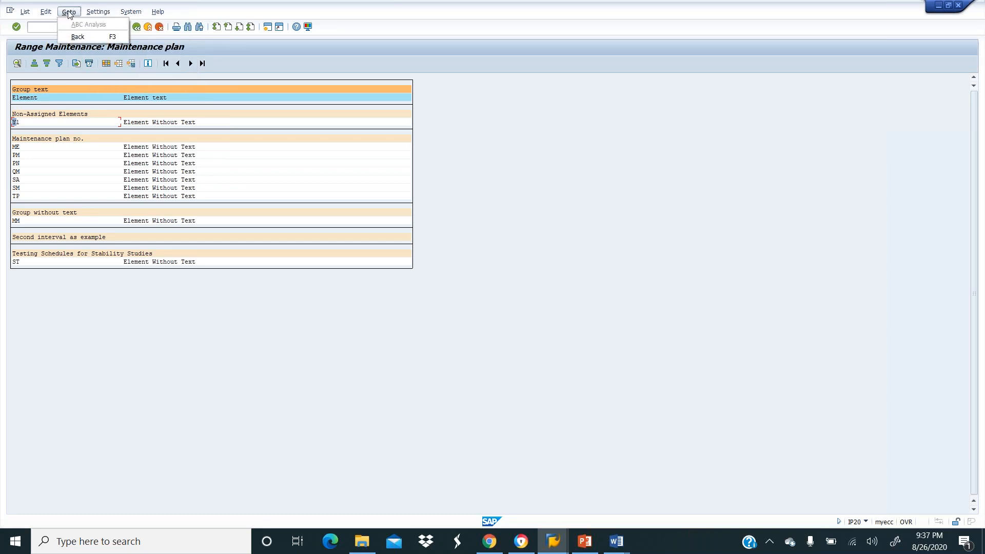
mouse_move(47, 14)
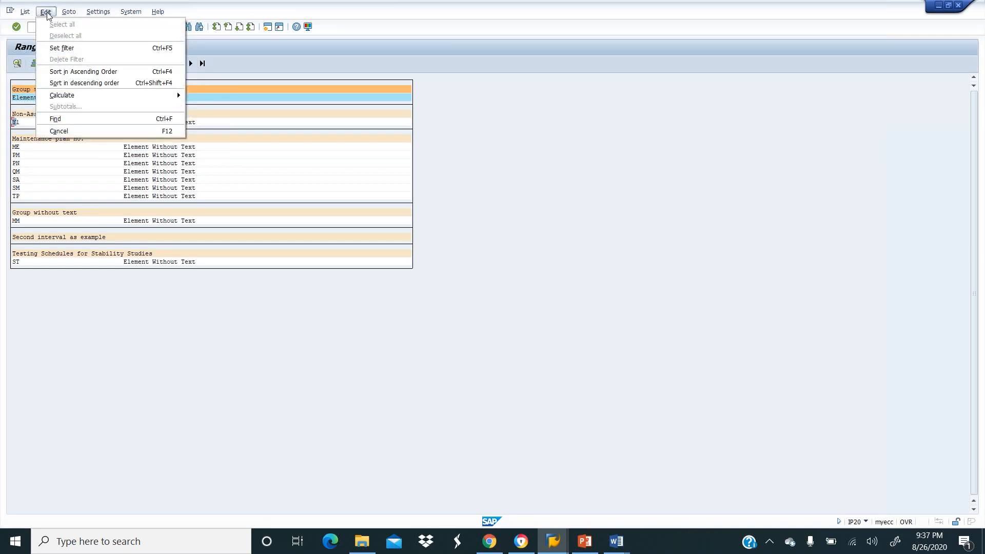
click(346, 68)
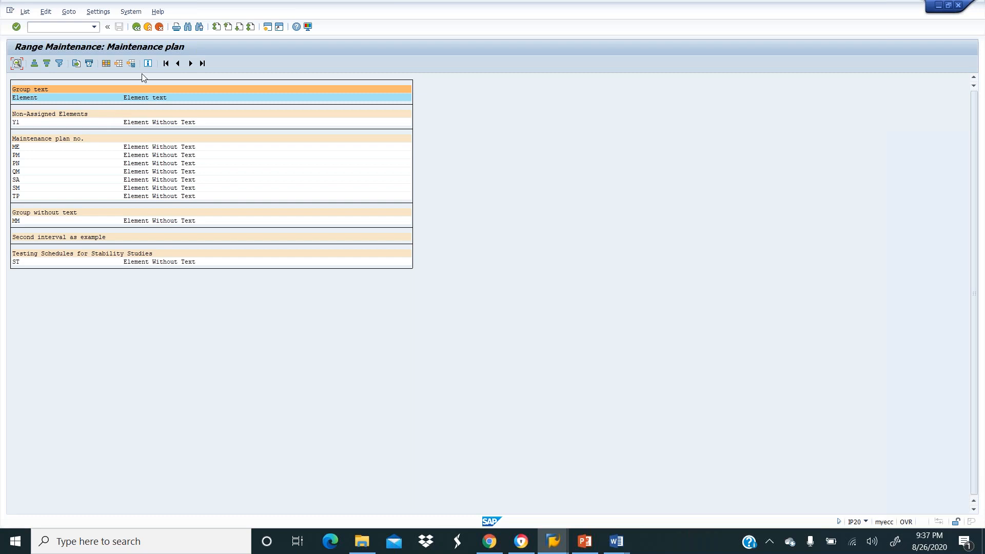
click(136, 28)
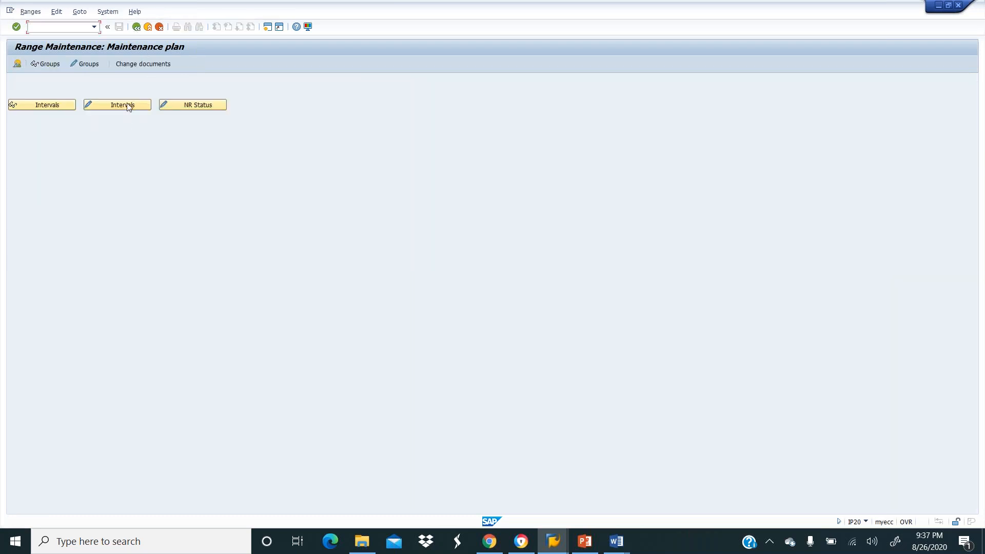
Open MPLA_NR group maintenance and create a new group named MRO.
click(90, 66)
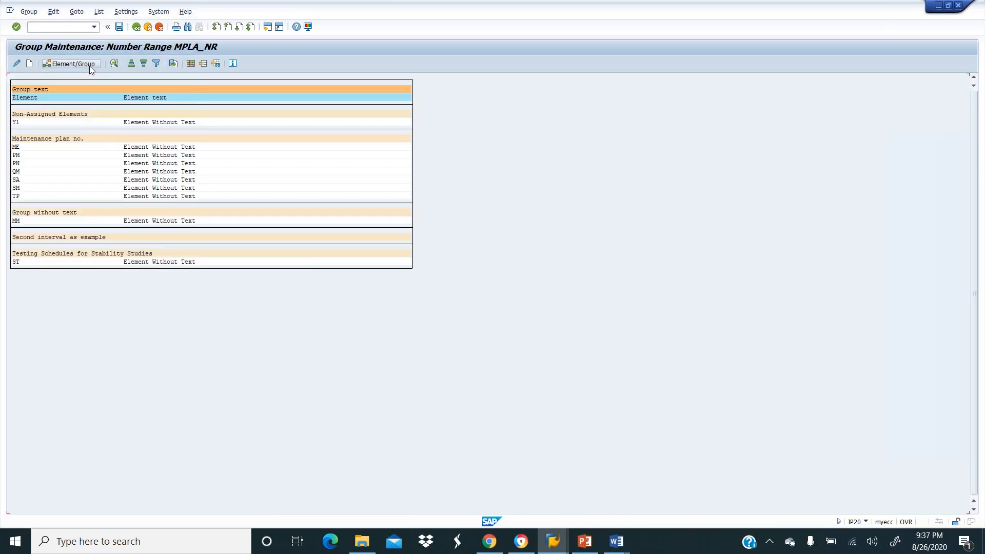
click(29, 63)
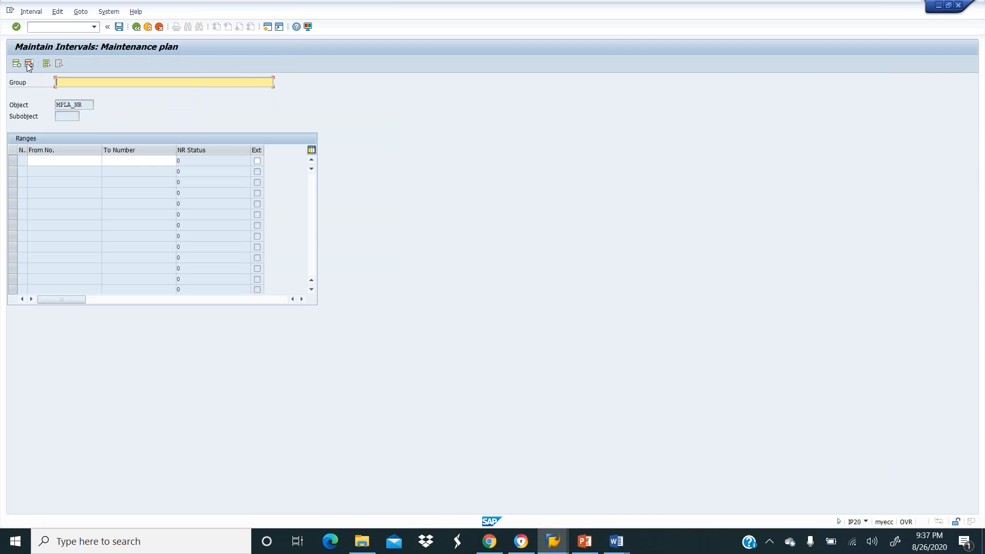
text(nma)
key(BackSpace)
key(BackSpace)
key(BackSpace)
text(MRO)
Give group MRO the interval 19999 to 299999 and save it.
key(Tab)
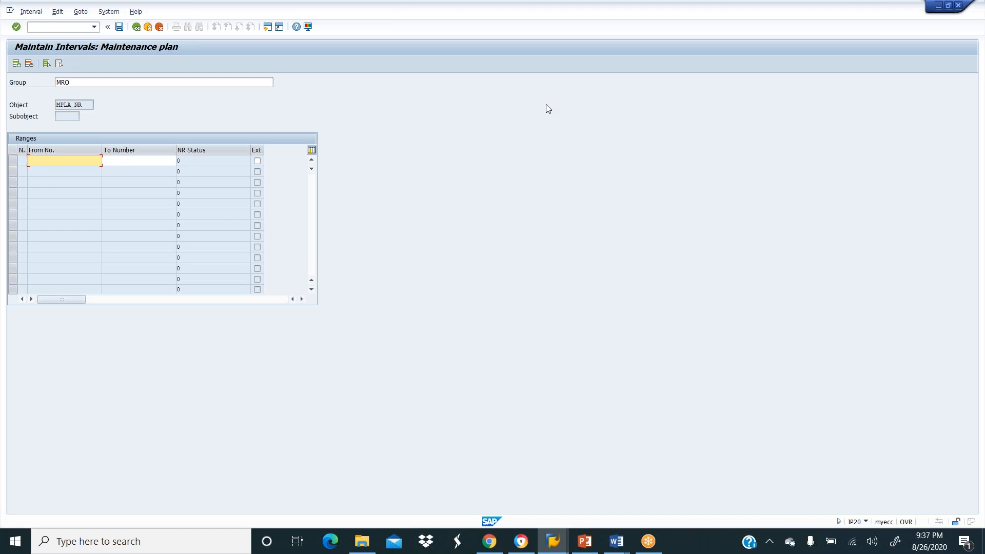
text(19999)
key(Tab)
text(299999)
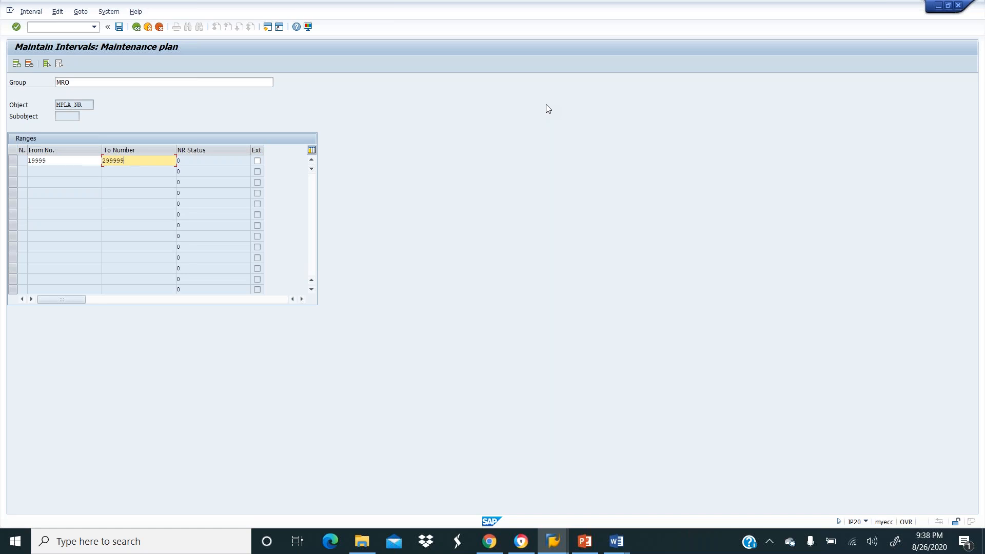
key(Return)
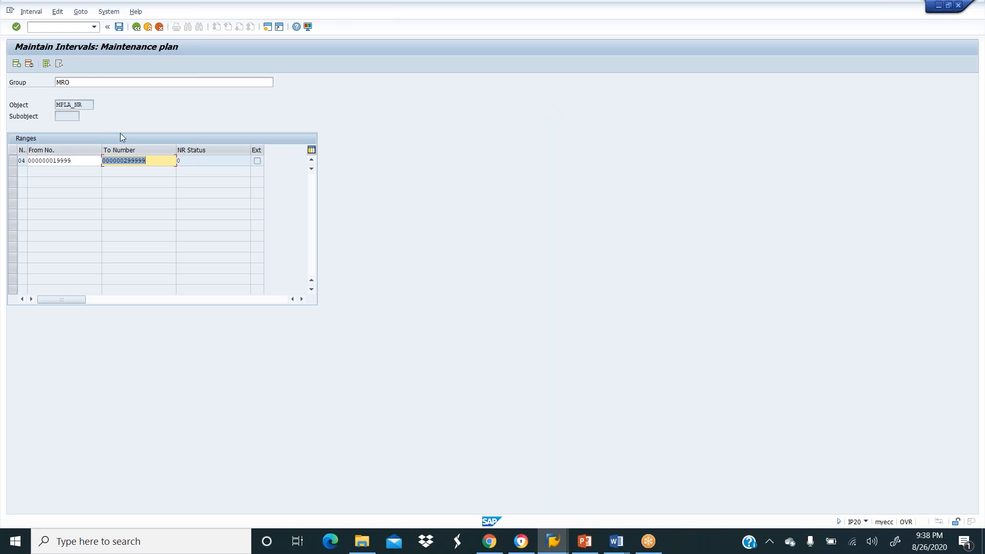
click(119, 27)
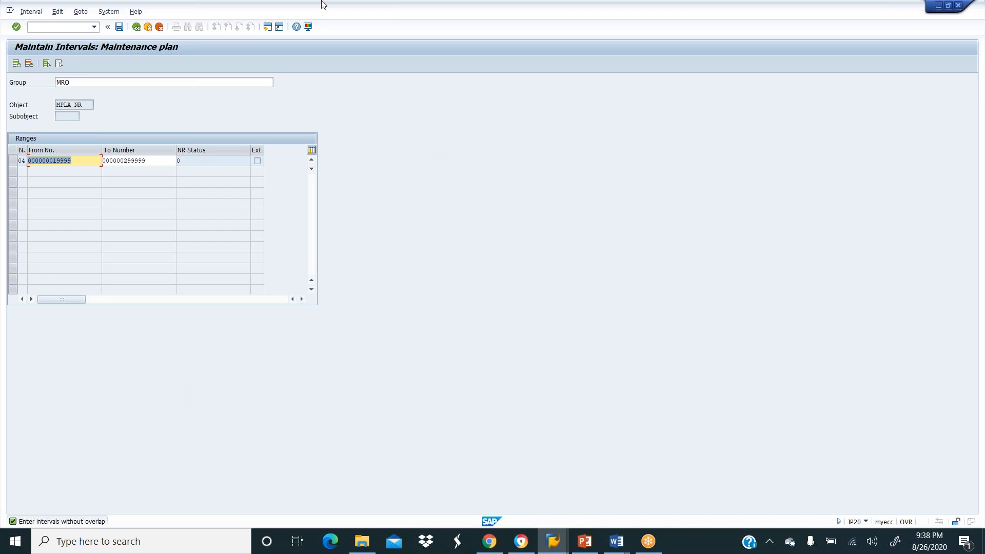
Shrink and move the SAP window over the Word document, then maximize it again.
double_click(260, 17)
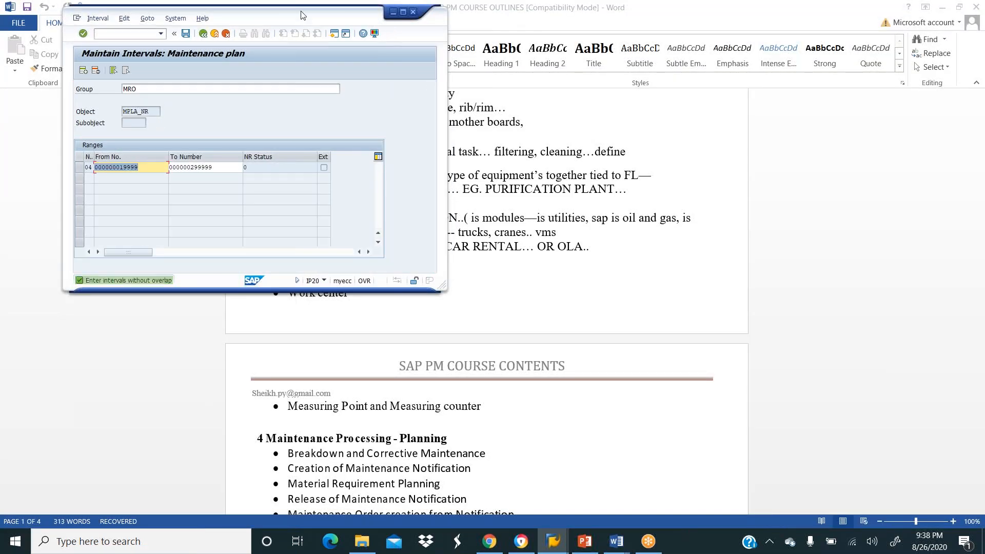
drag(272, 19, 250, 41)
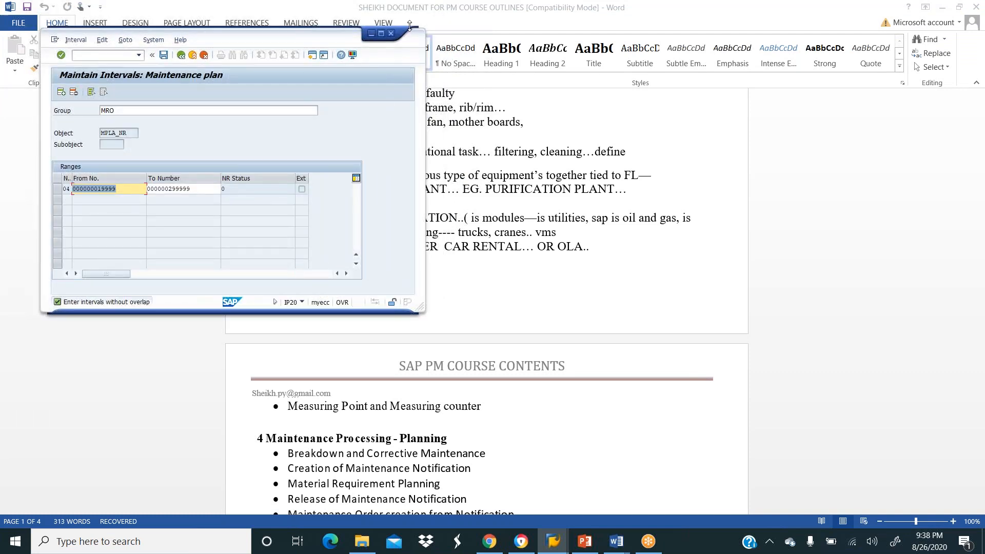
click(381, 34)
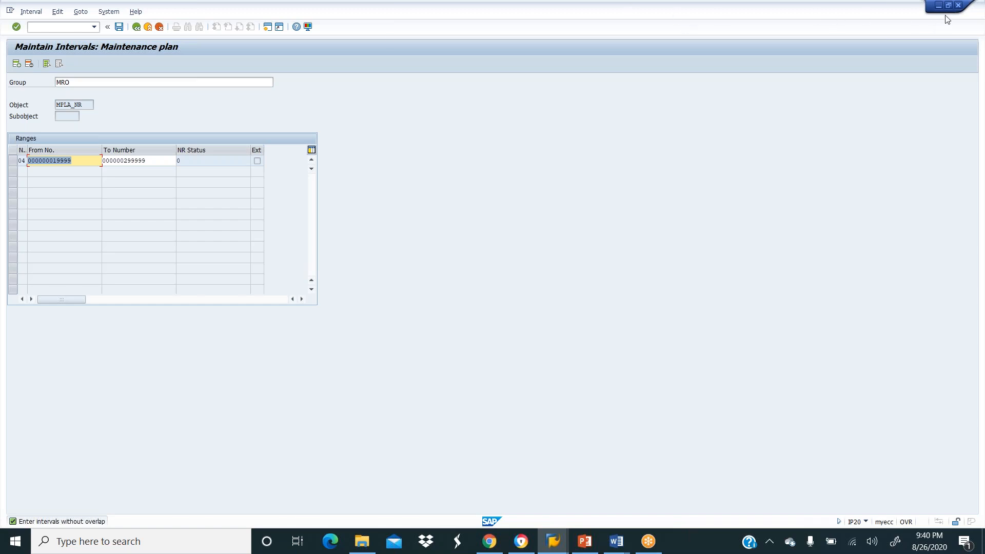
Close the SAP session and answer Yes to log off despite unsaved data.
click(959, 6)
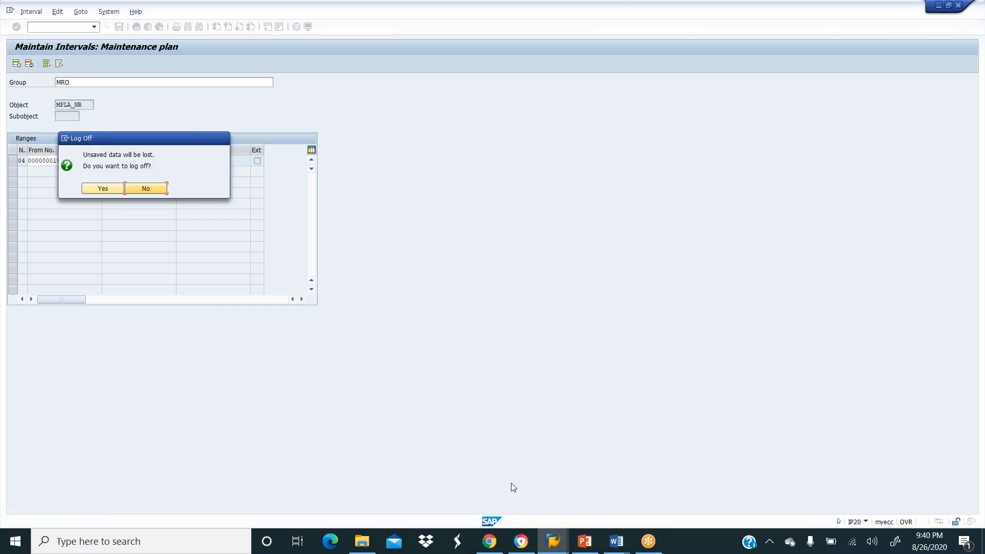
mouse_move(548, 543)
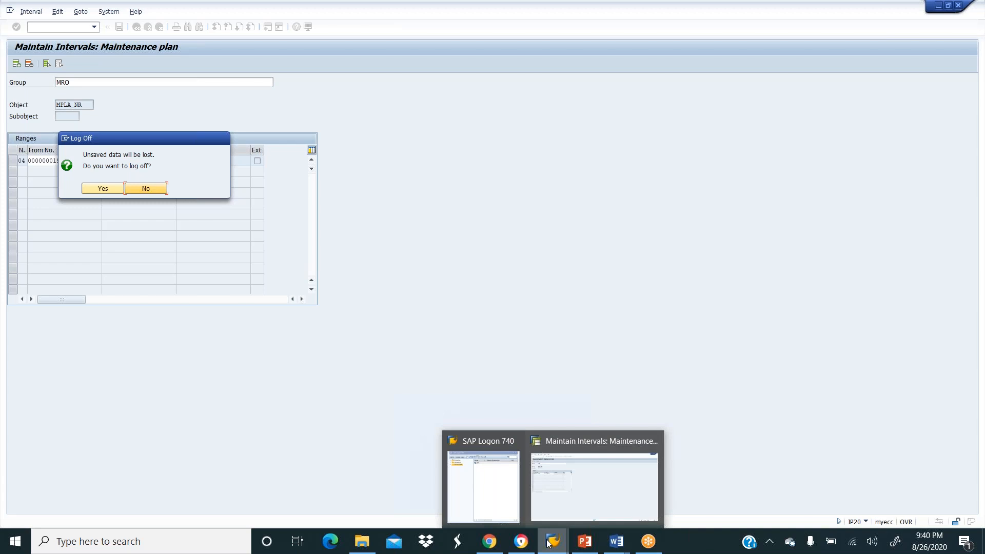
right_click(548, 543)
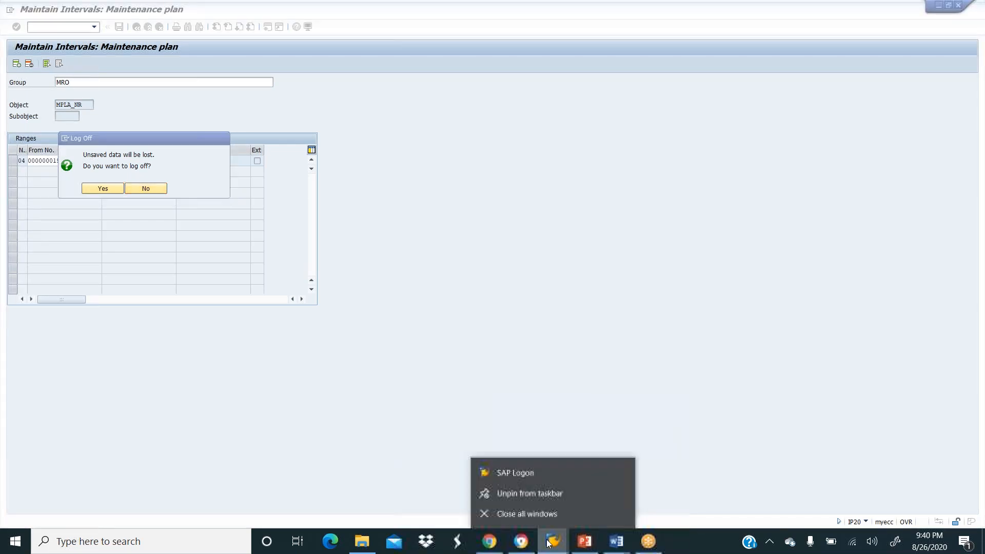
click(525, 514)
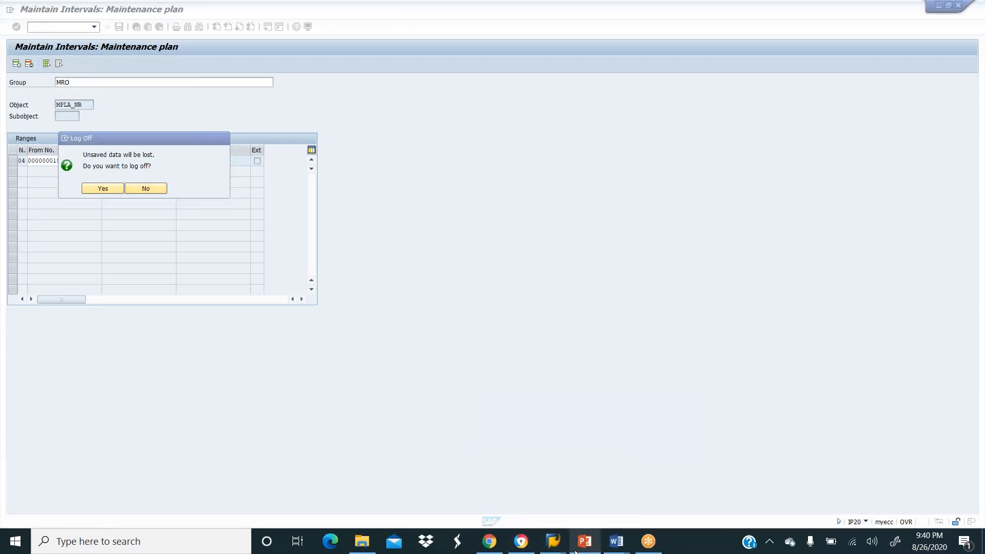
mouse_move(558, 548)
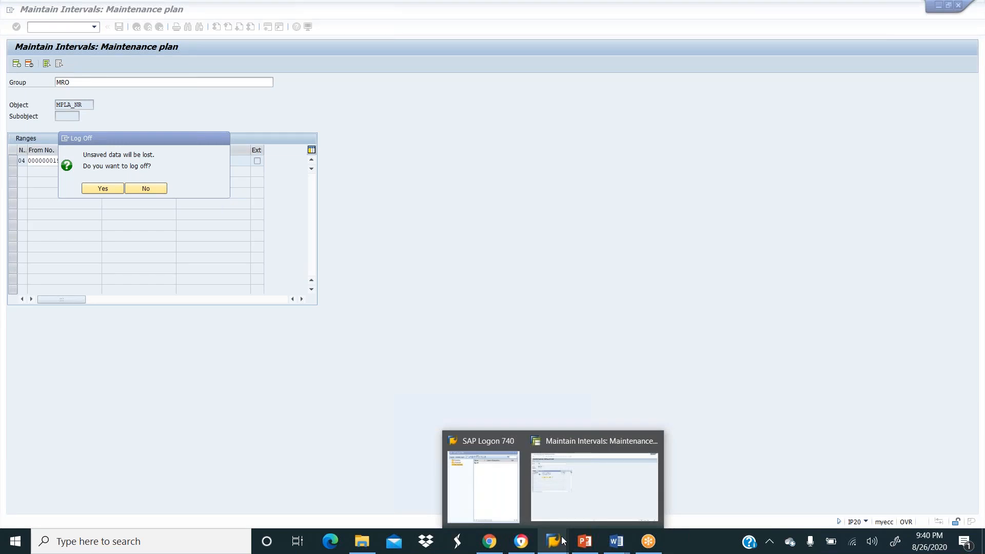
click(653, 441)
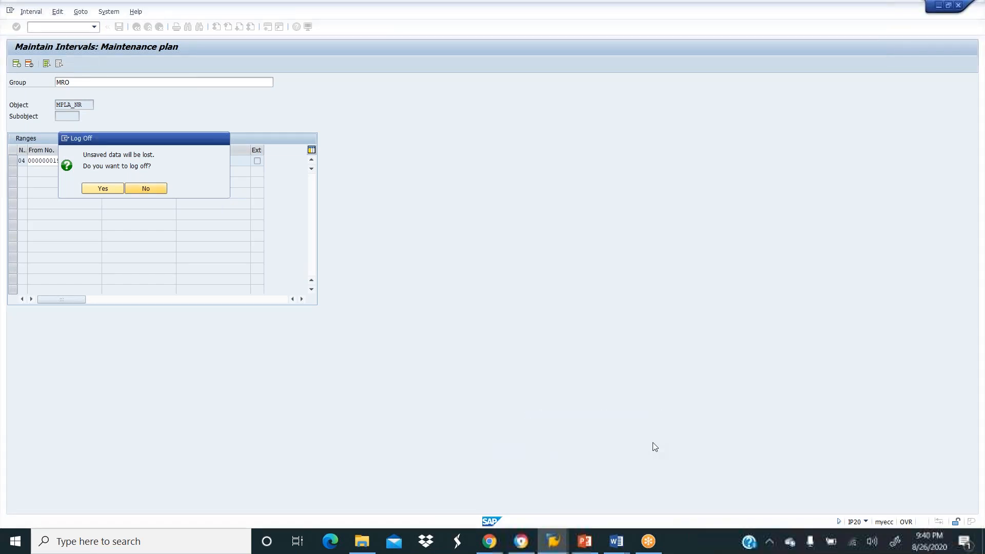
click(101, 188)
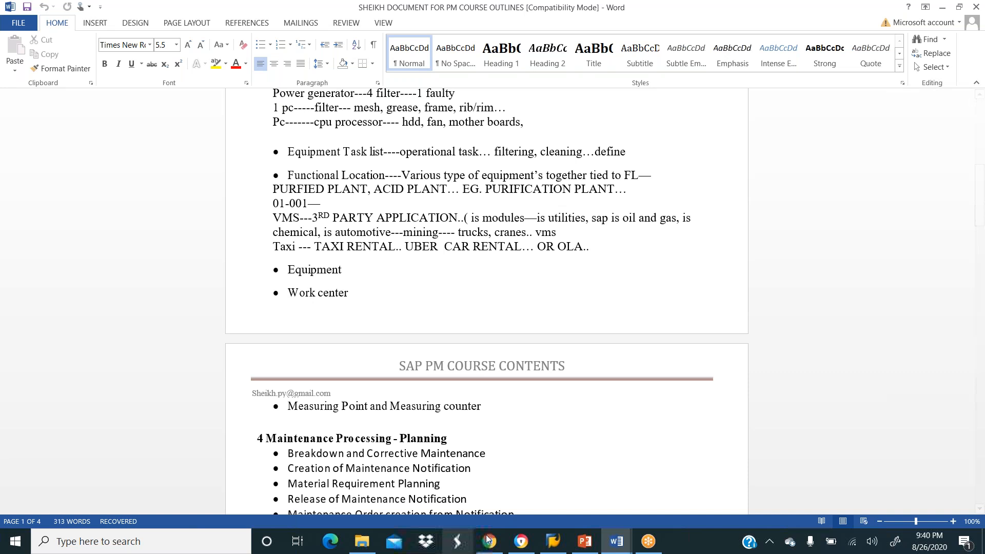
Log on to IDES client 800 from SAP Logon with the saved user name and password.
click(552, 544)
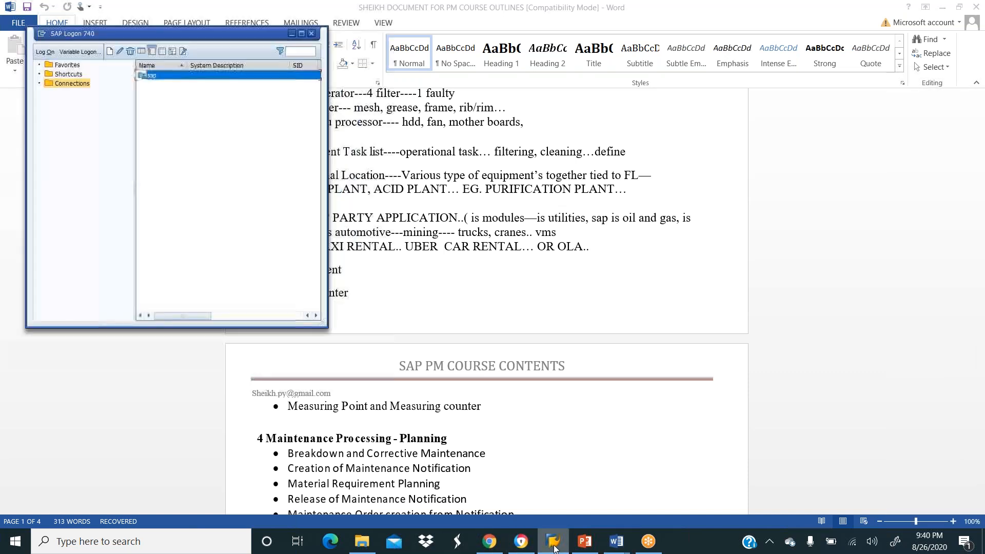
double_click(198, 82)
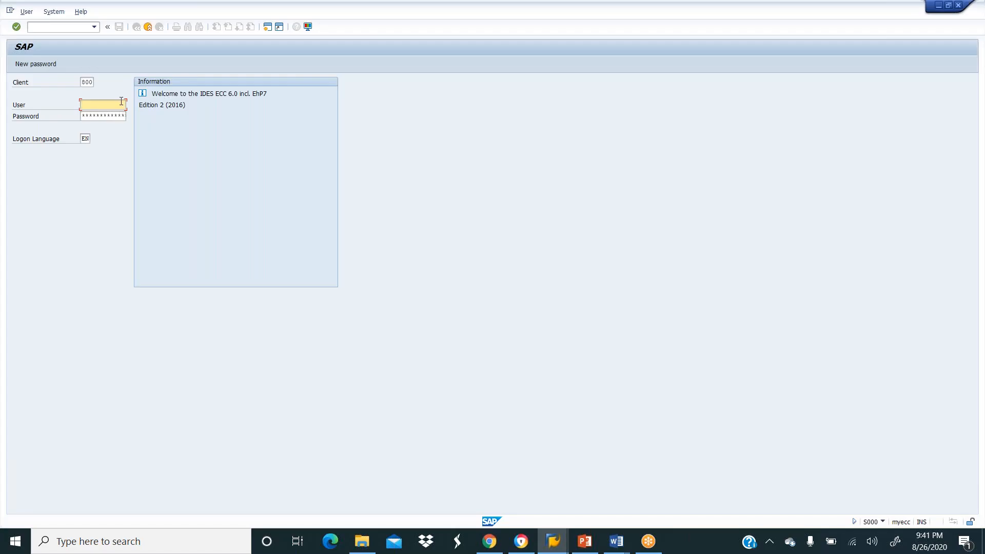
text(u)
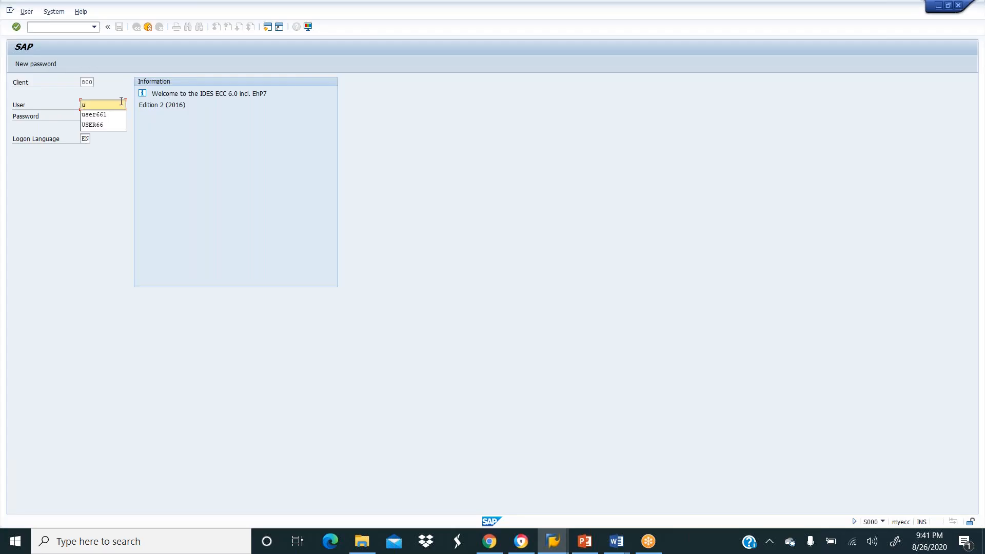
click(94, 115)
click(87, 113)
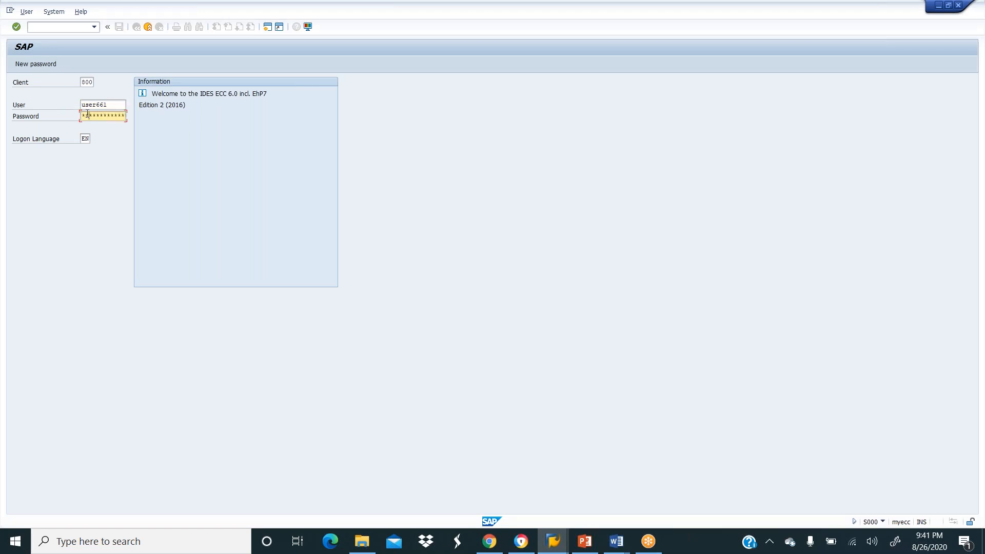
text(*)
key(Return)
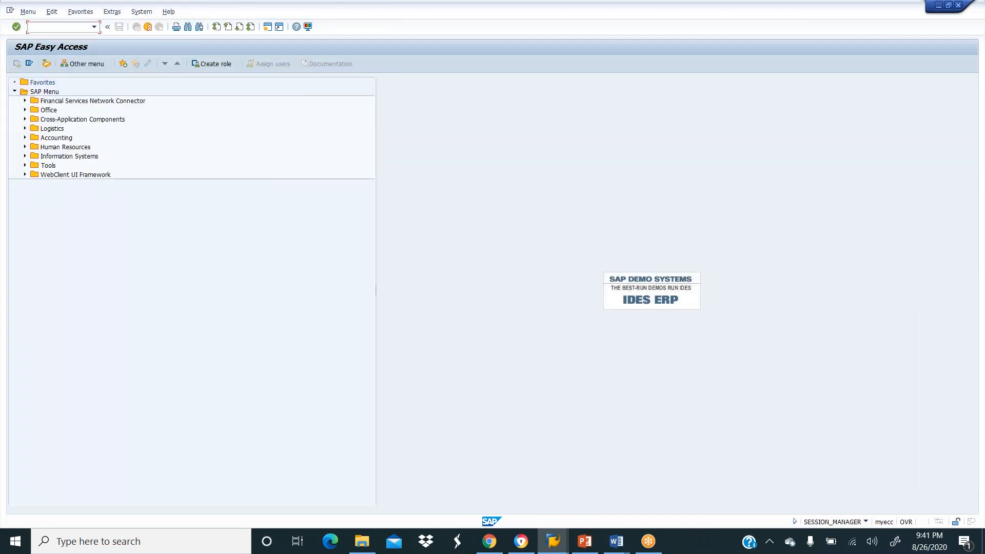
Run transaction SPRO and open the SAP Reference IMG.
text(spro)
key(Return)
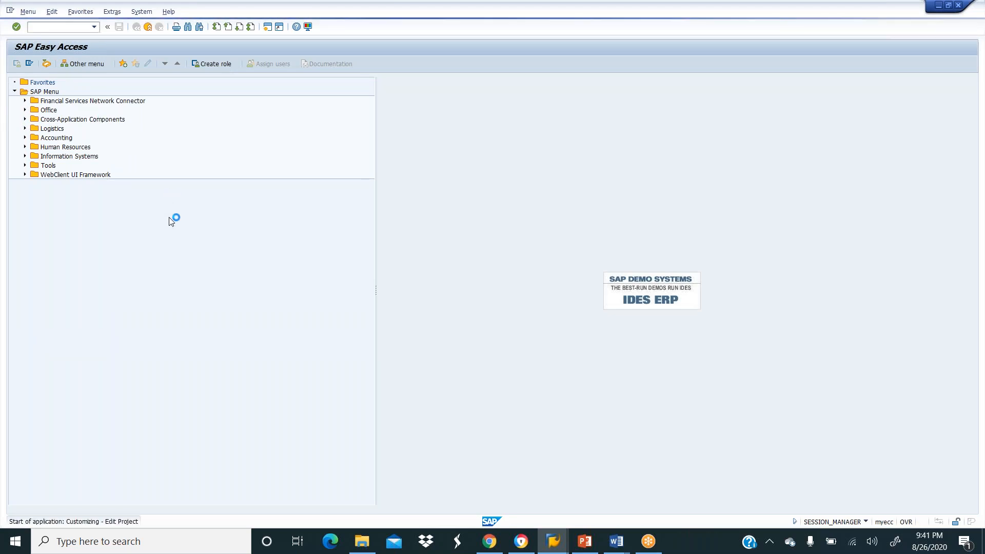
click(57, 64)
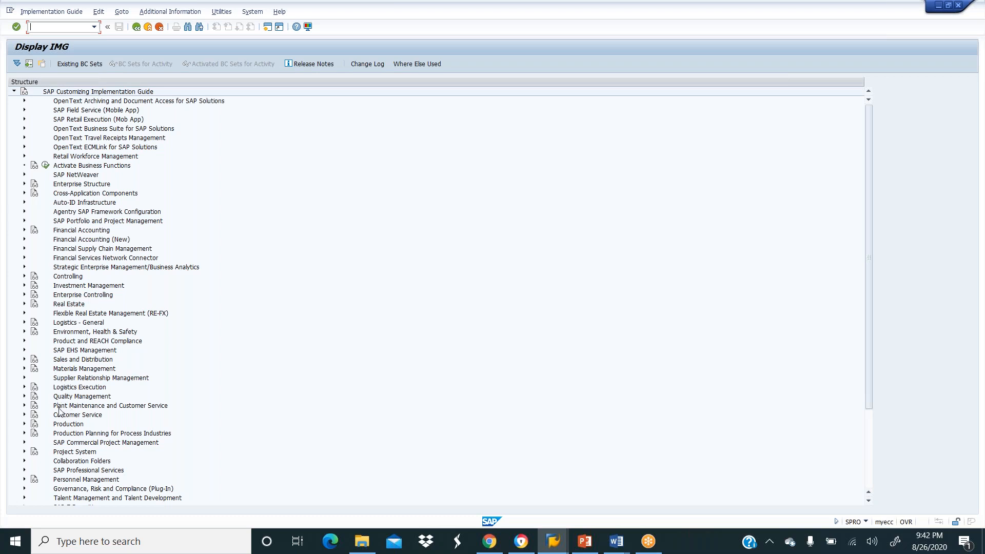
Expand Plant Maintenance > Maintenance Plans, Work Centers, Task Lists and PRTs > Maintenance Plans in the IMG tree.
click(25, 406)
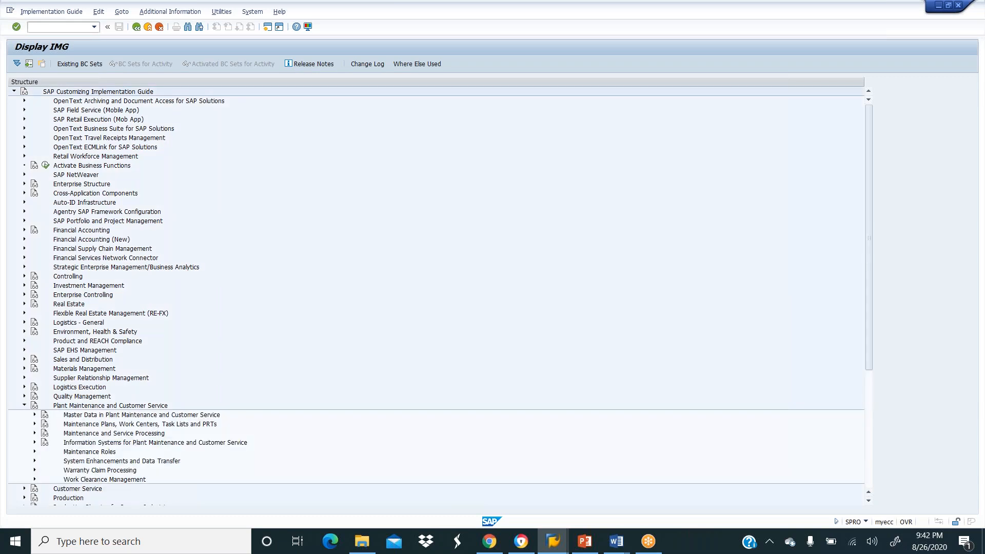
scroll(122, 372, down, 7)
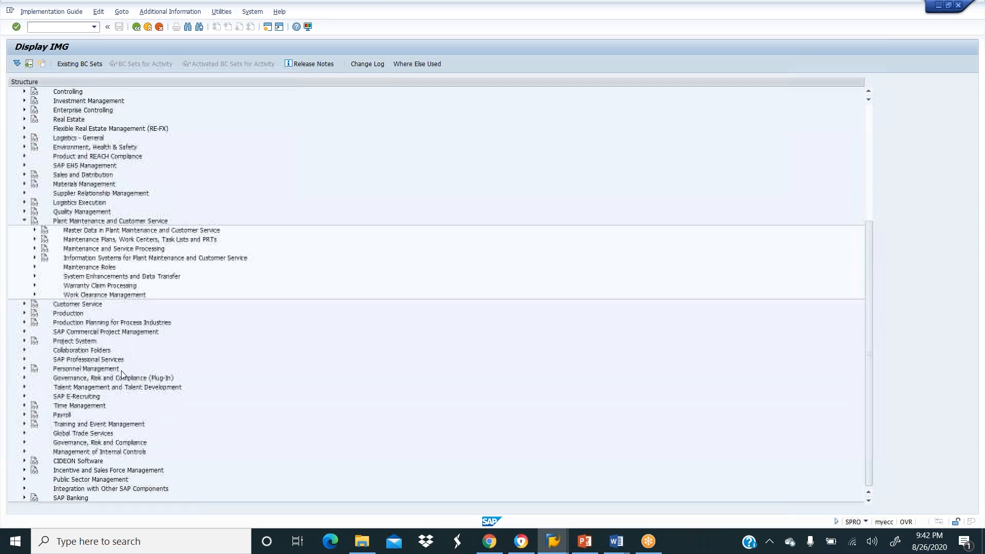
click(35, 239)
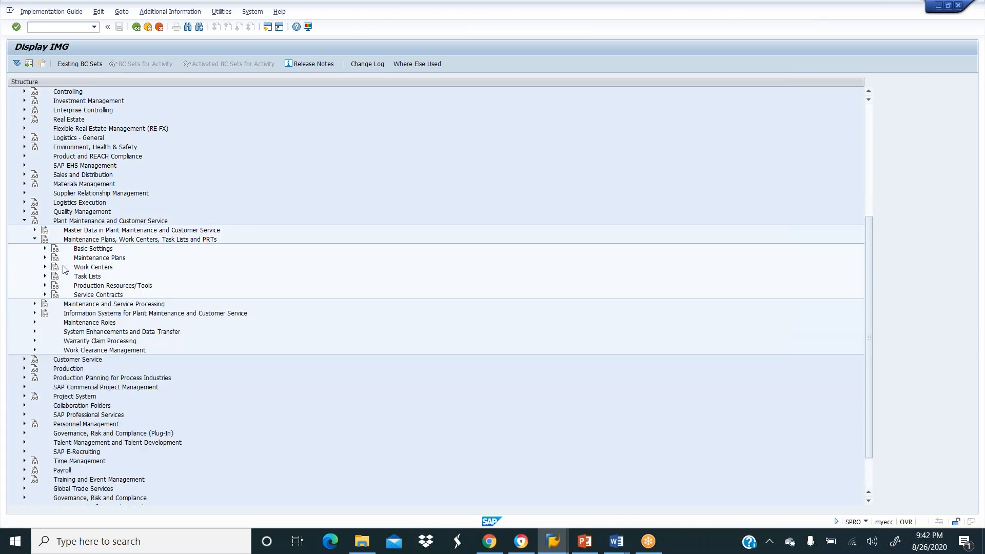
click(45, 249)
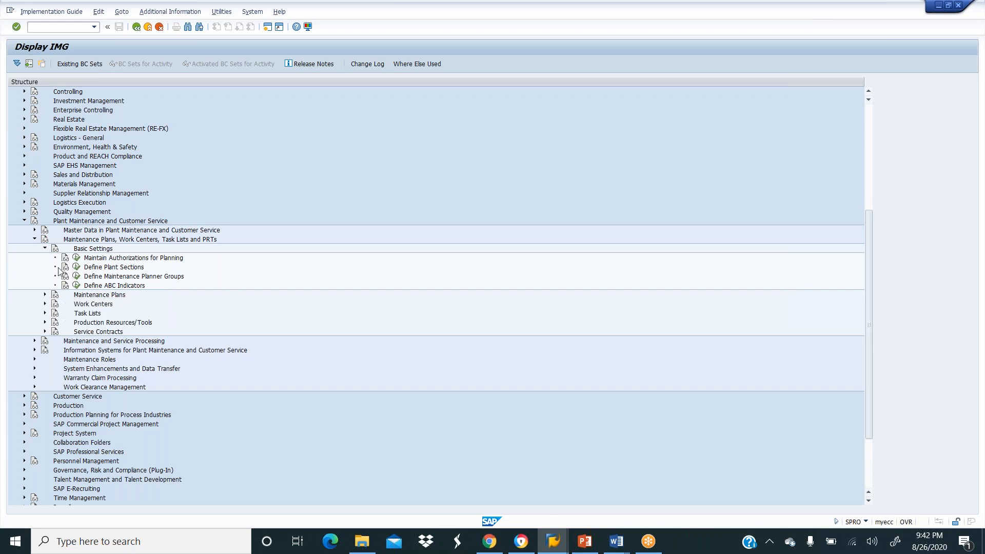
click(45, 248)
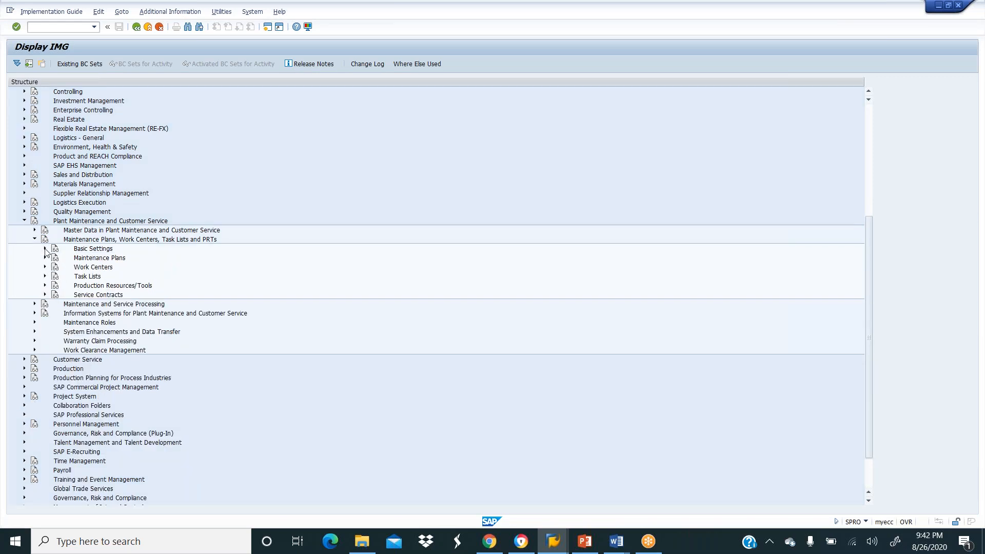
click(45, 258)
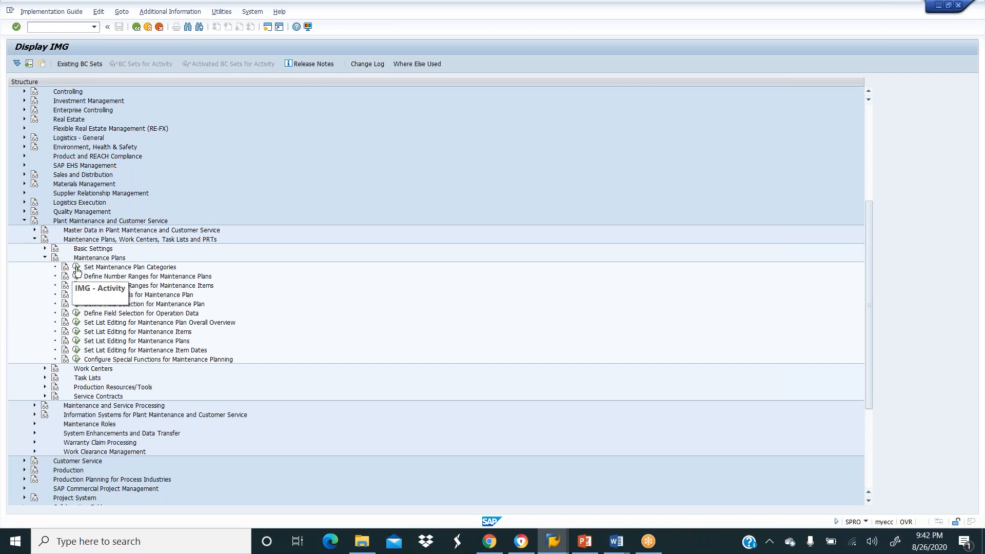
click(77, 270)
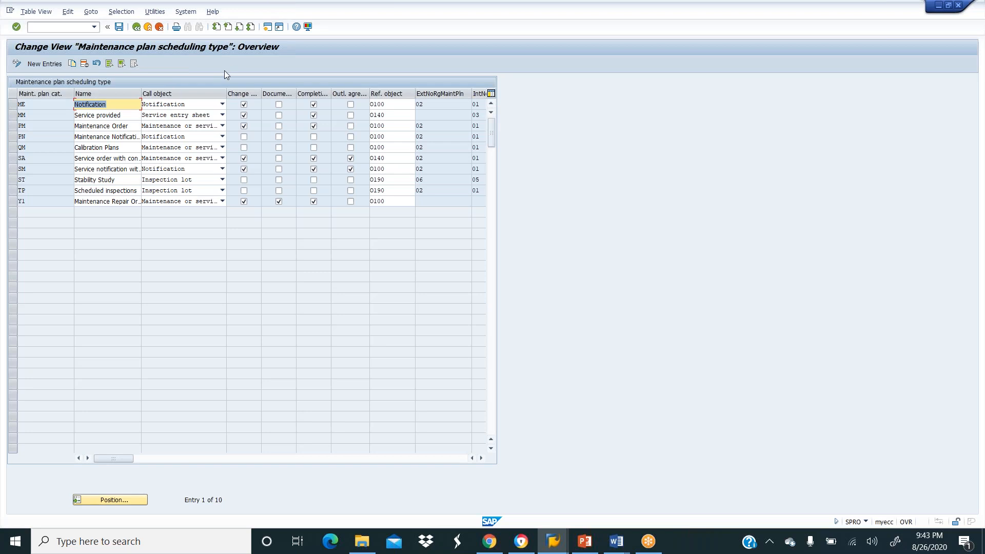
click(136, 27)
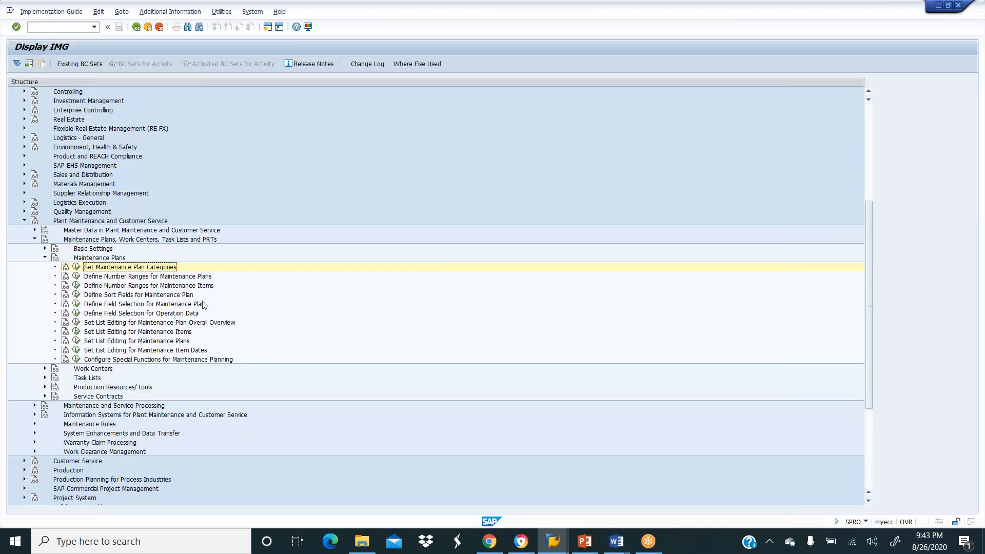
Open the MPLA_NR number range groups in change mode, starting and then abandoning a new group.
click(76, 280)
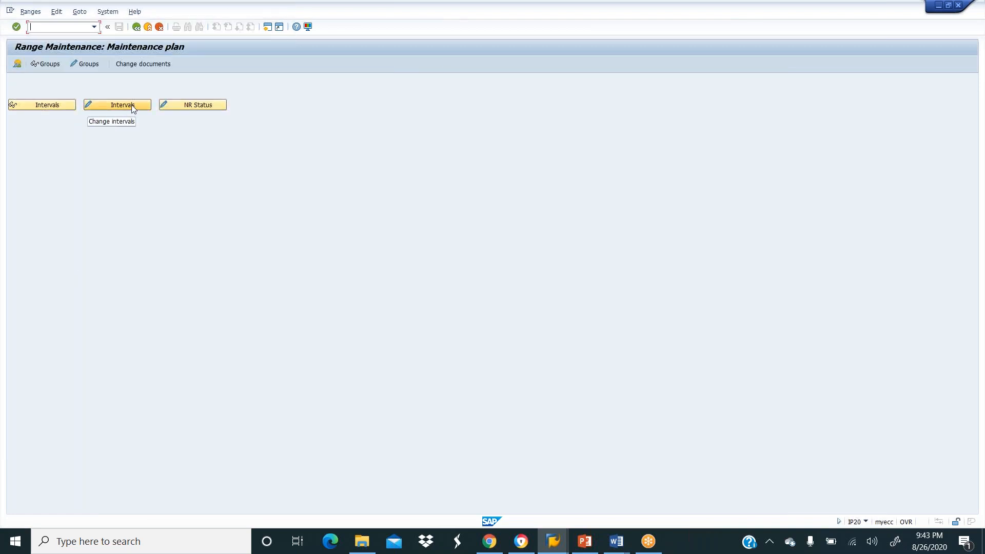
click(89, 64)
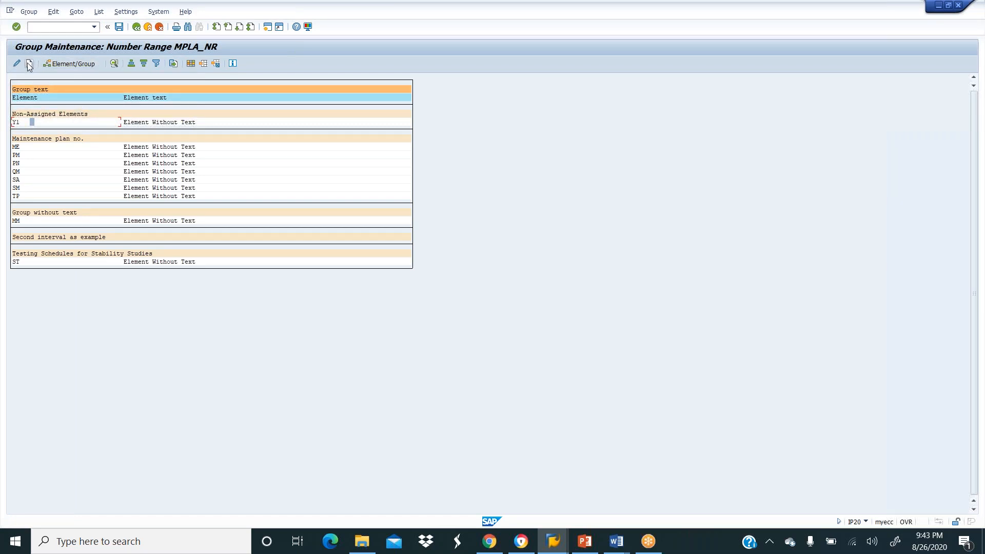
click(128, 14)
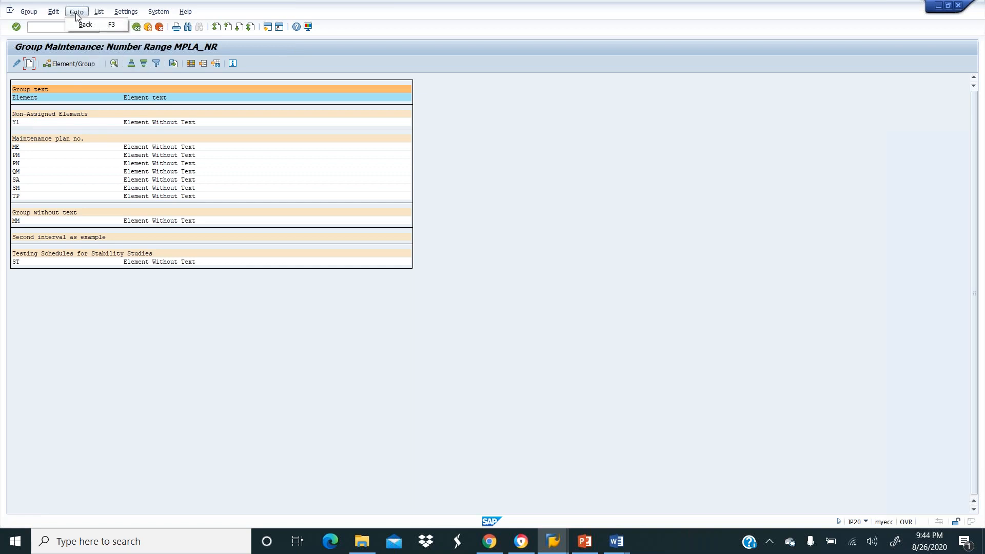
mouse_move(53, 15)
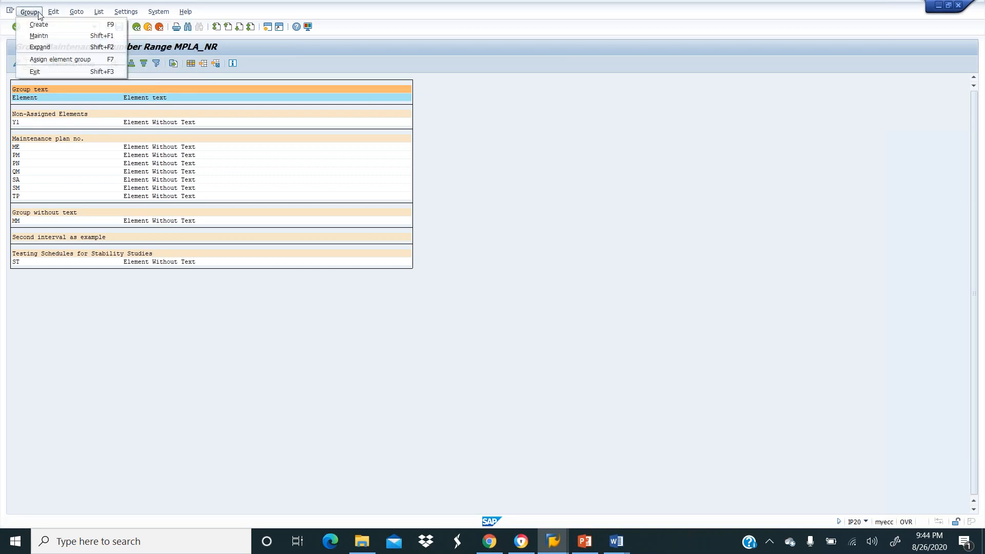
click(34, 14)
click(33, 15)
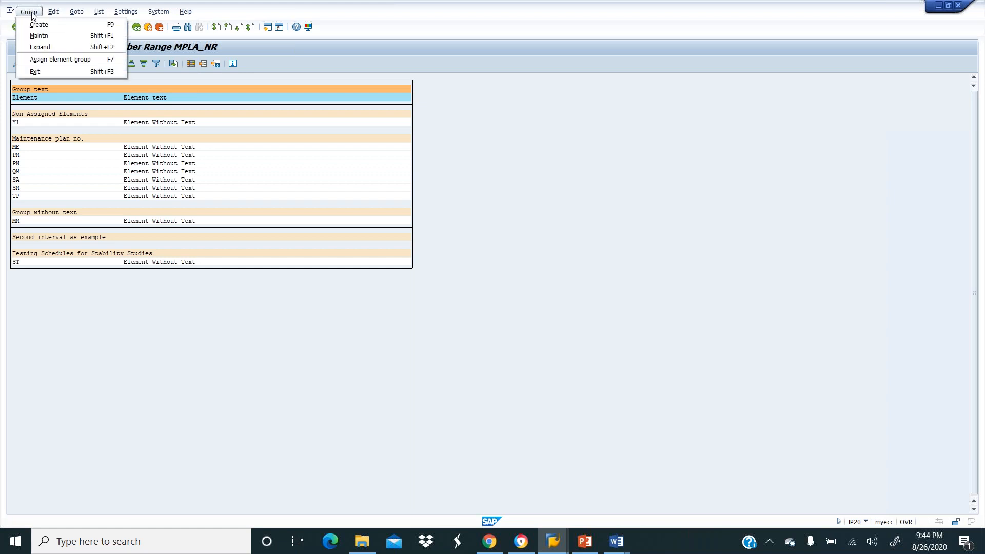
click(35, 24)
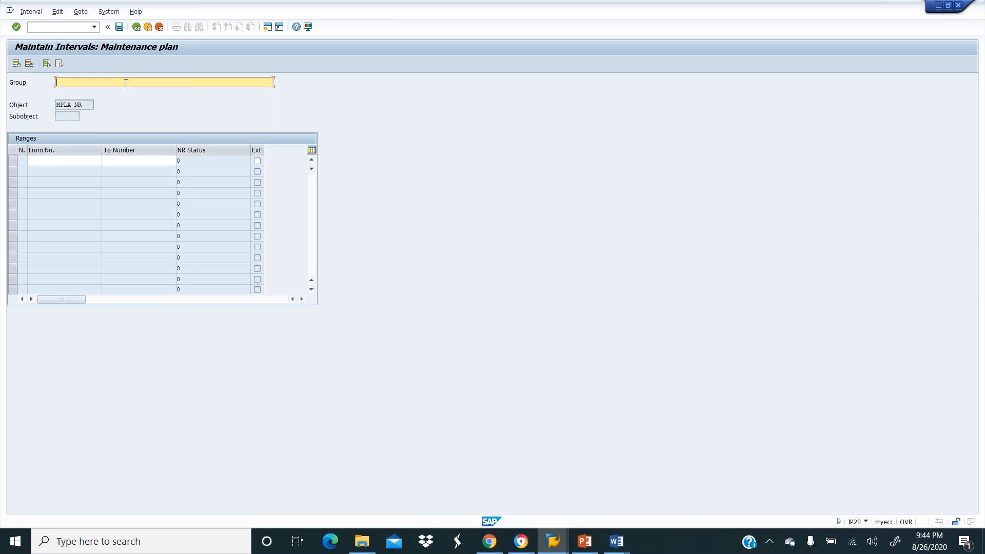
text(m)
click(136, 27)
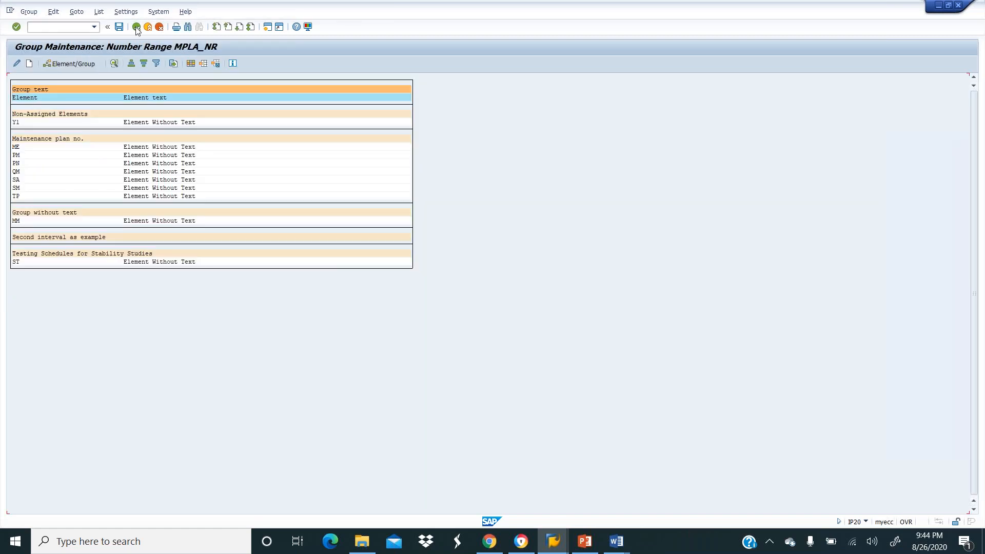
Try to maintain the groups holding elements ME and MM, dismissing the select-a-group messages.
click(29, 13)
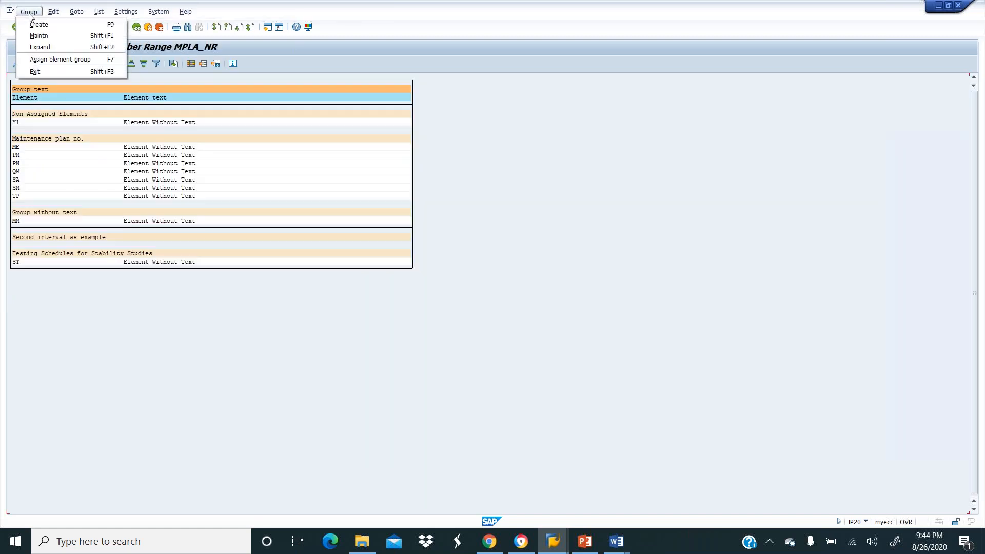
click(39, 36)
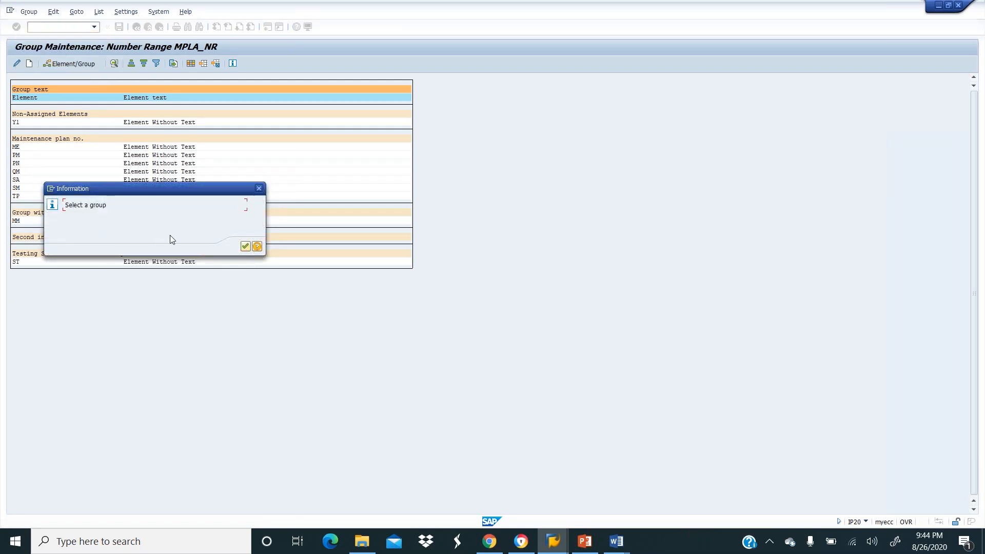
click(245, 246)
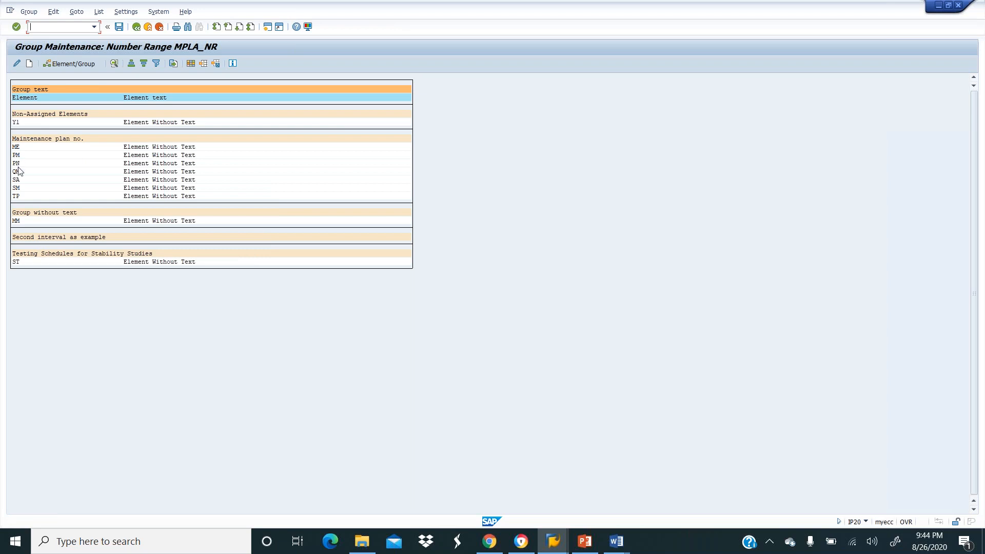
click(16, 147)
click(28, 13)
click(30, 34)
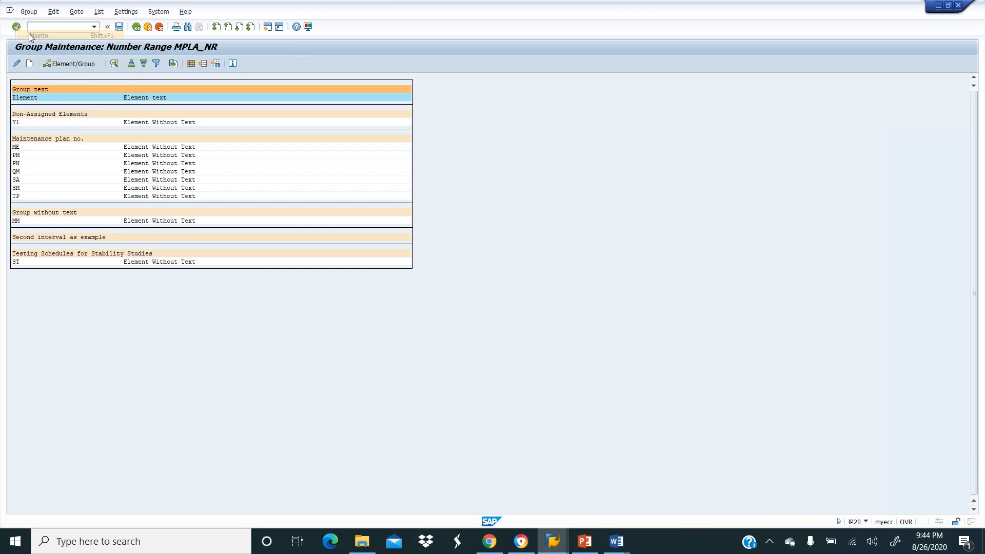
click(245, 246)
double_click(17, 148)
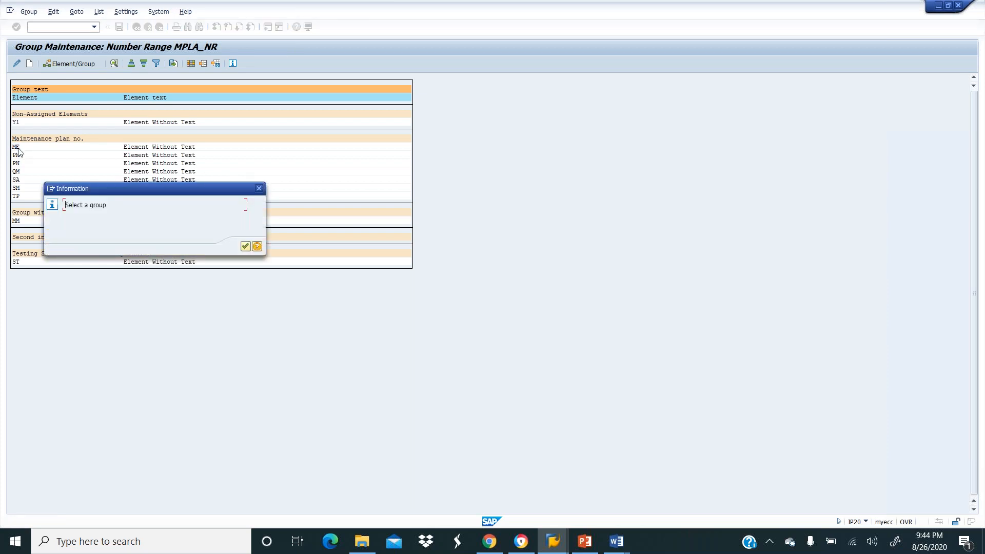
click(245, 247)
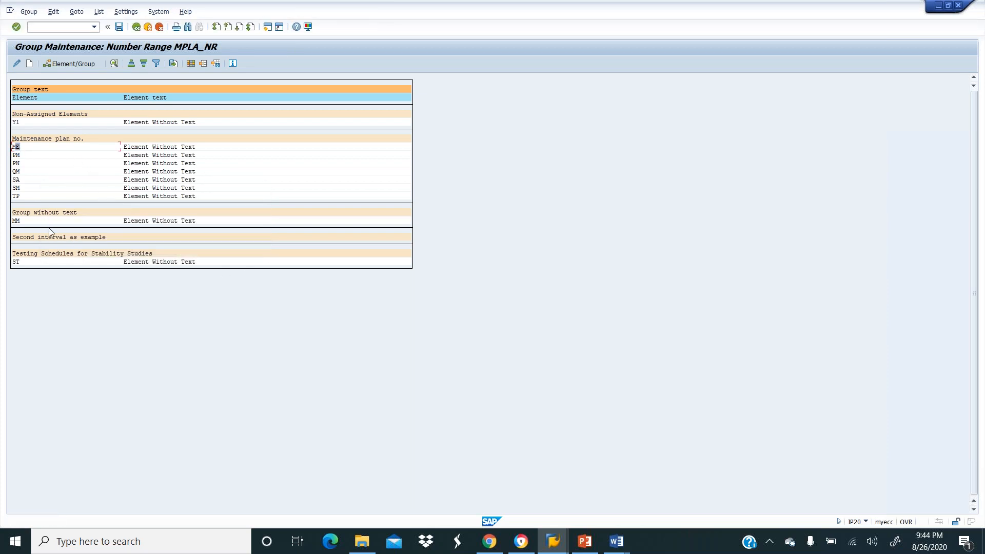
double_click(17, 221)
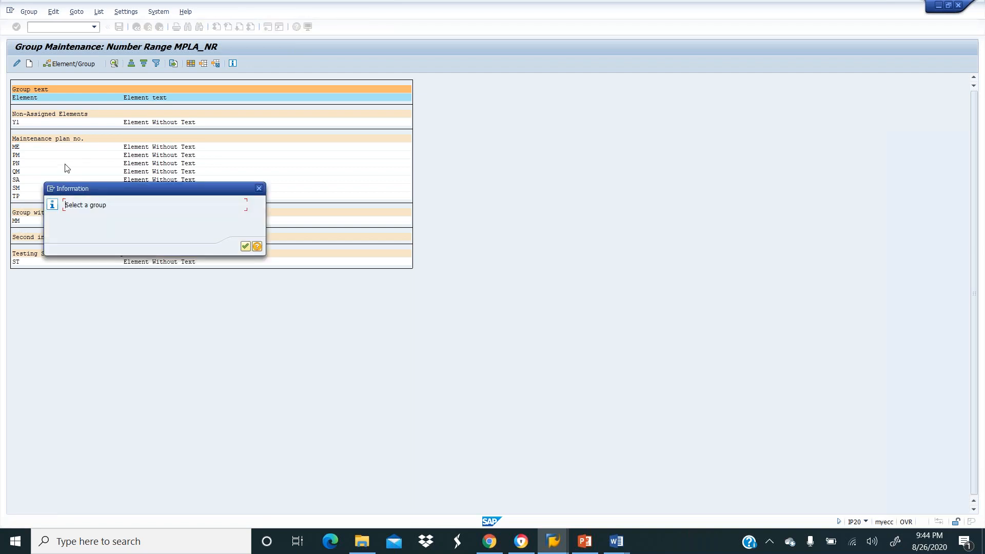
click(246, 247)
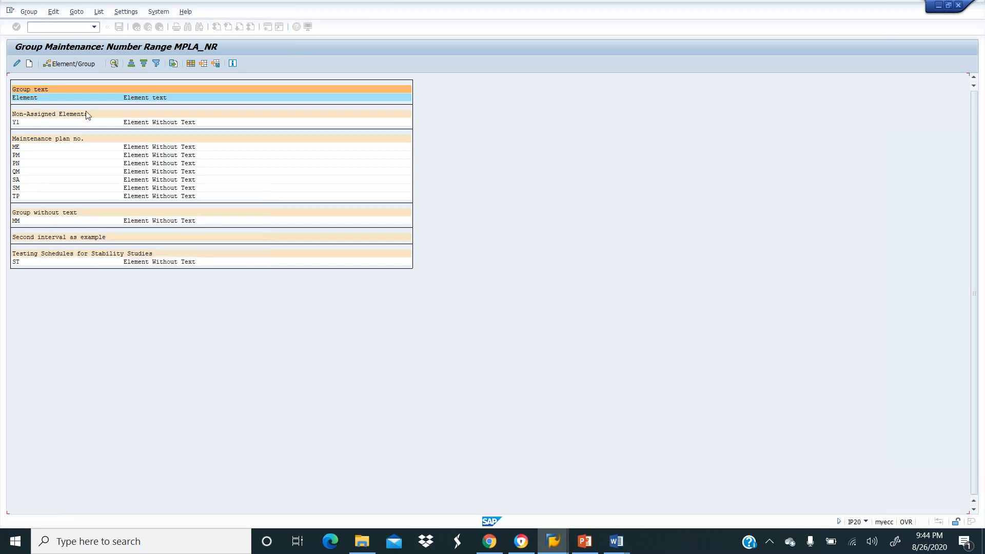
Move MM to Non-Assigned Elements and assign Y1 to the Maintenance plan no. group.
click(63, 65)
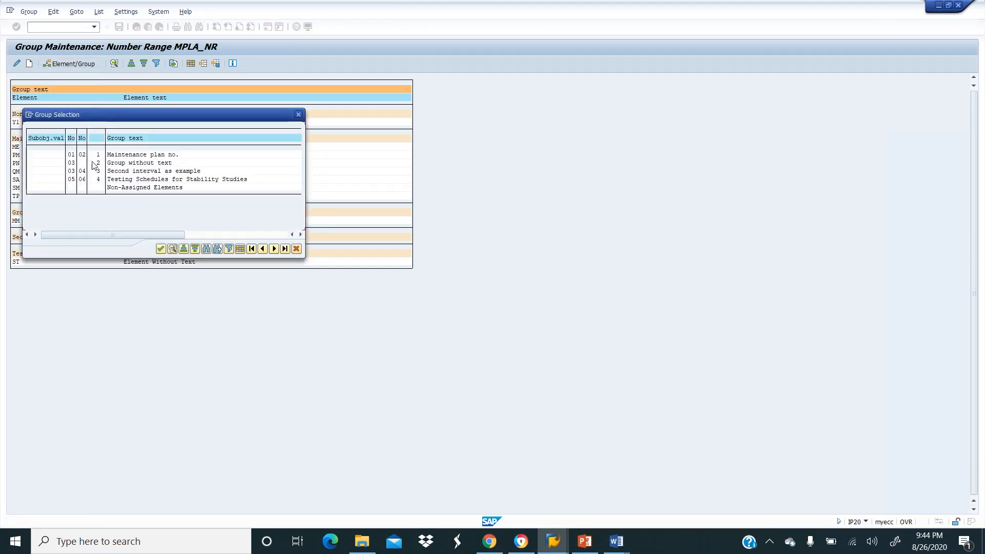
double_click(132, 188)
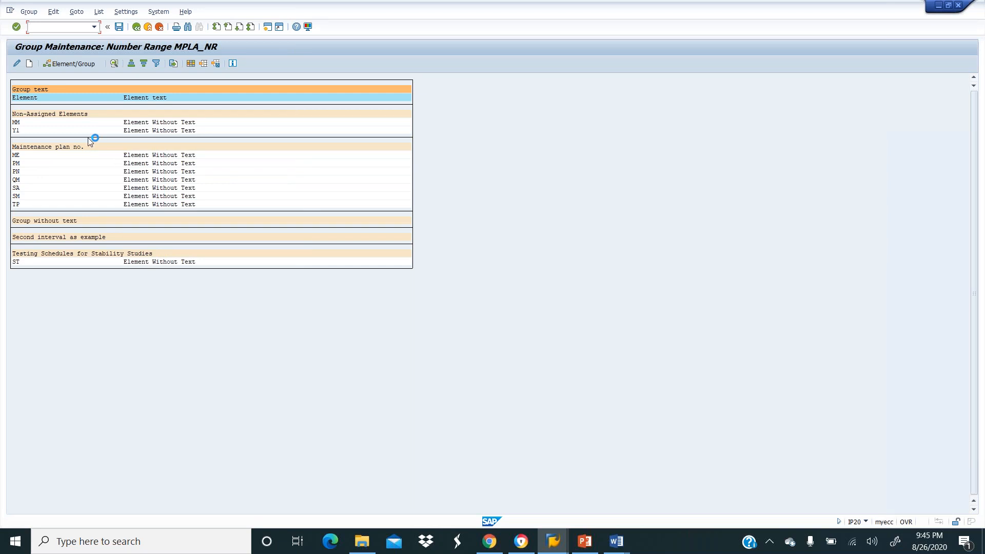
click(18, 130)
click(66, 62)
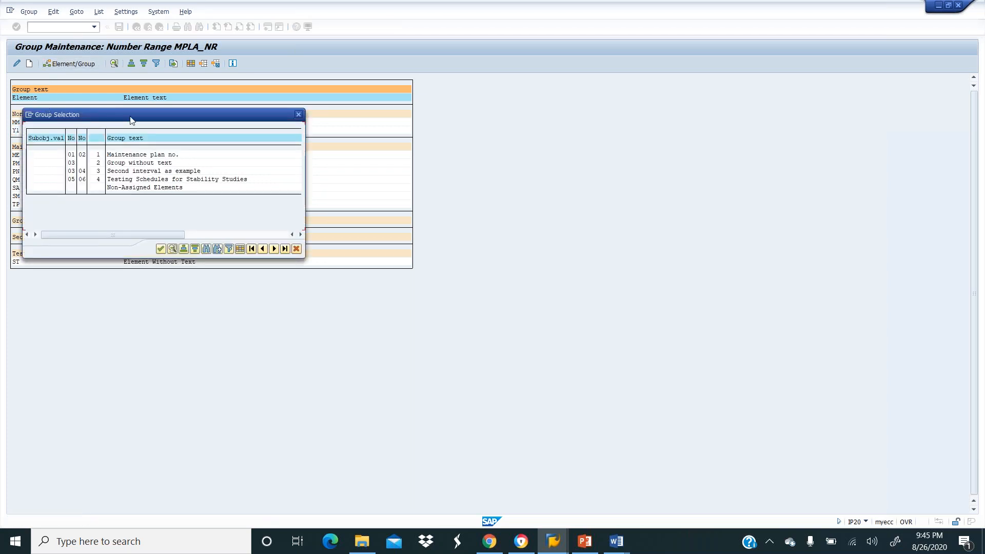
click(298, 249)
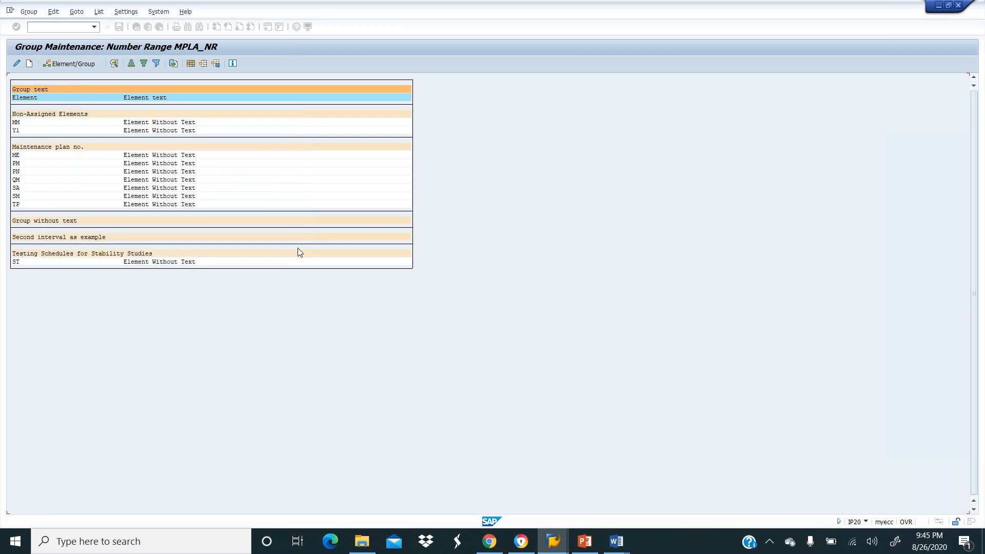
click(28, 12)
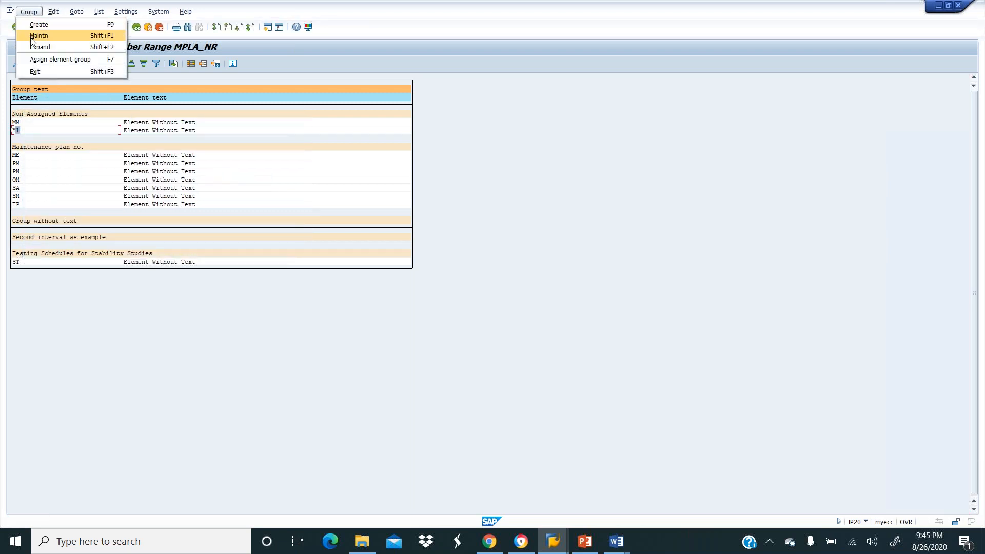
click(37, 59)
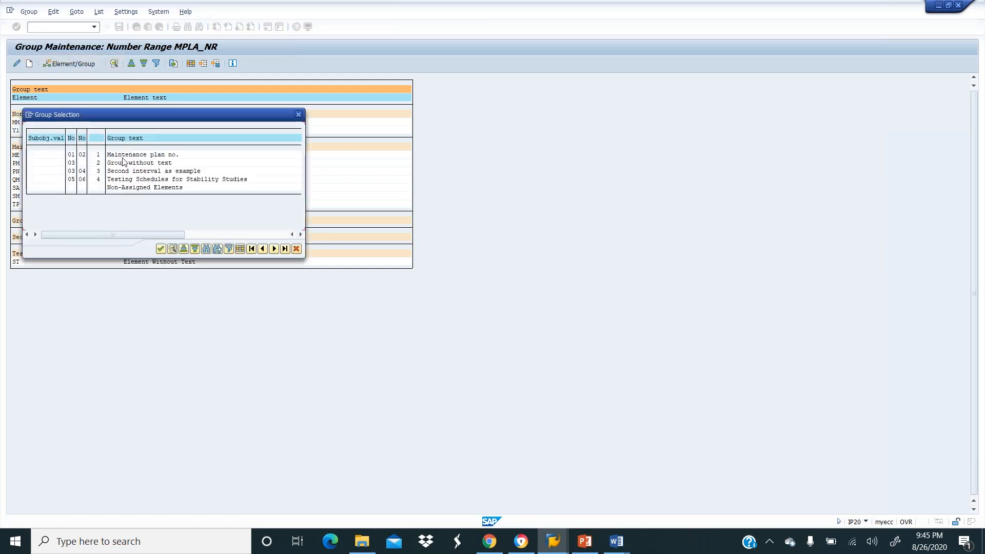
double_click(76, 156)
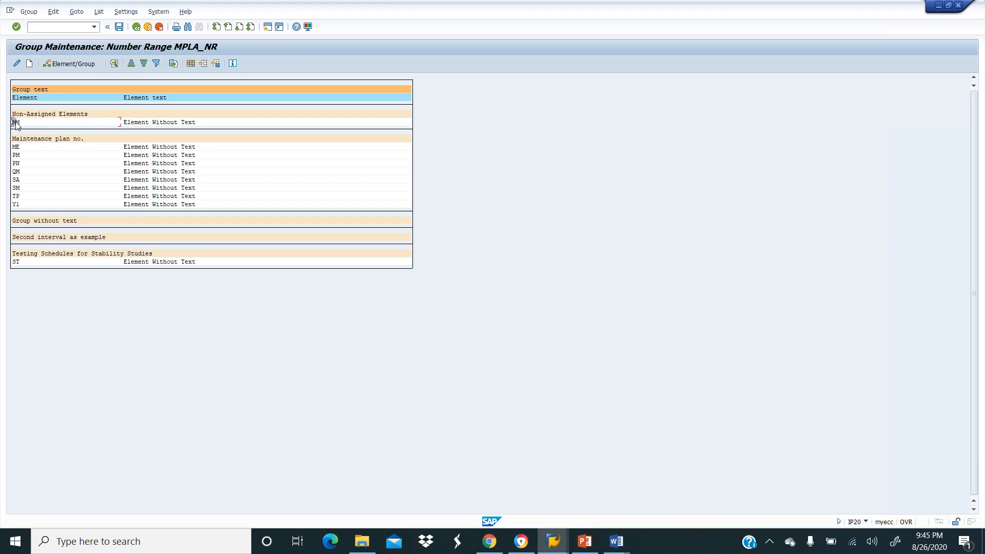
Assign MM first to Second interval as example, then to Testing Schedules for Stability Studies.
click(83, 66)
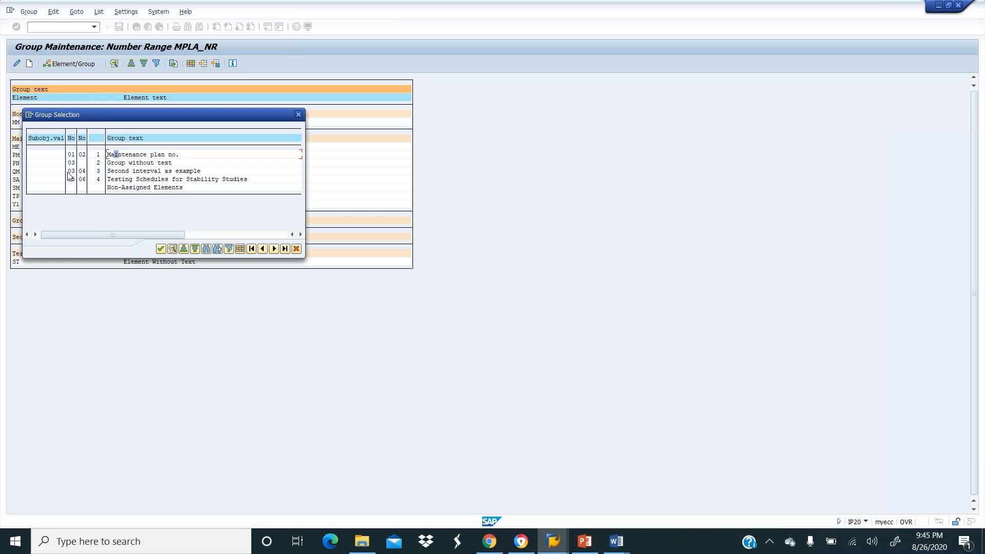
click(128, 173)
click(117, 172)
double_click(117, 173)
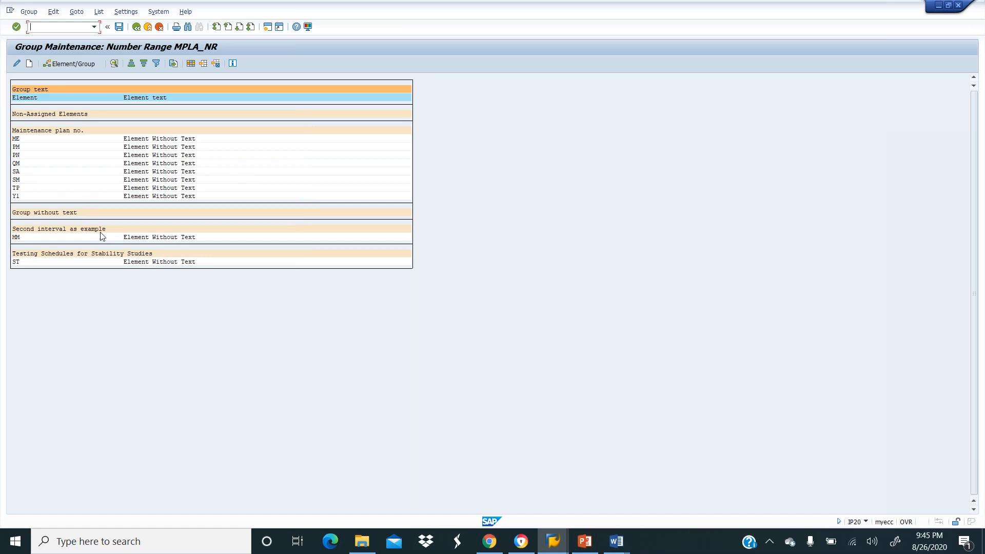
click(43, 237)
click(60, 65)
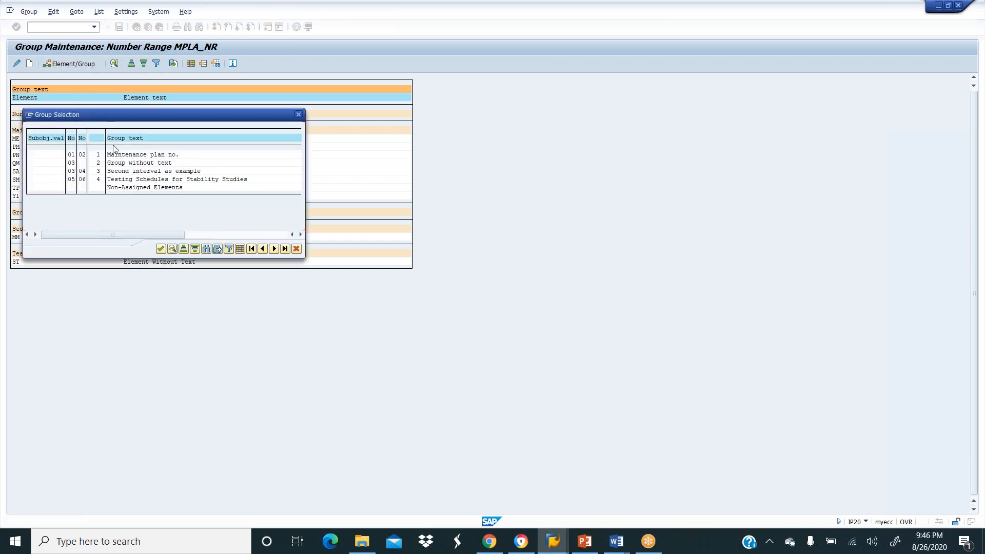
double_click(117, 181)
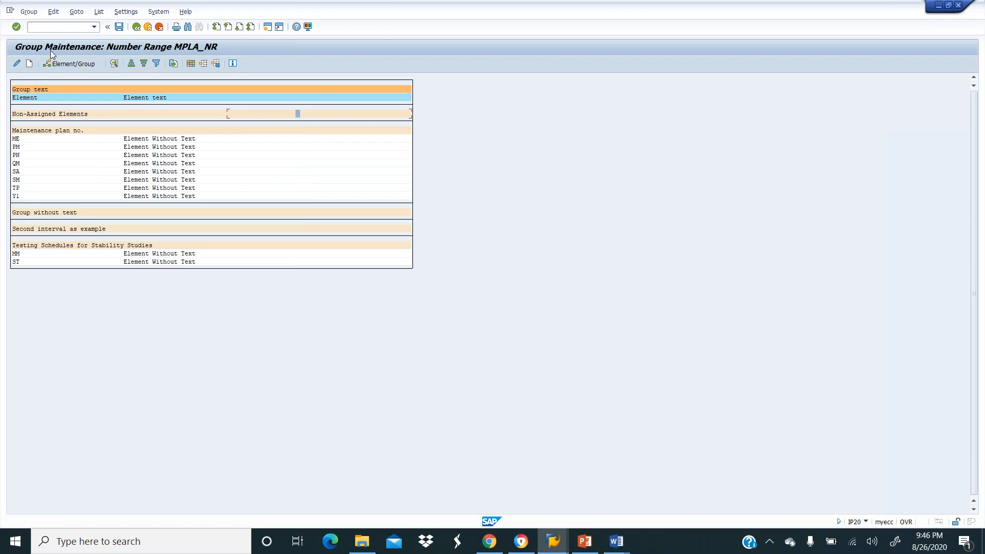
click(29, 11)
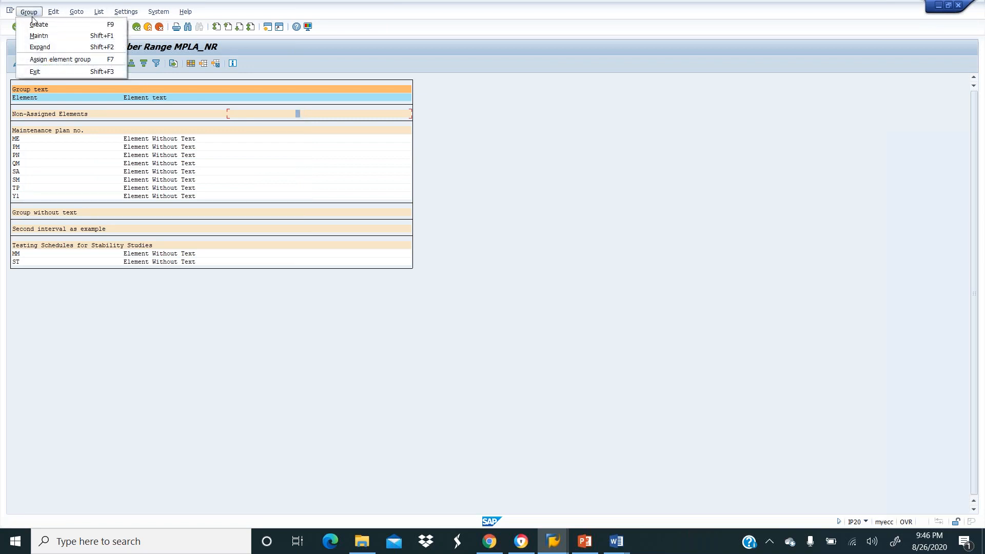
click(34, 72)
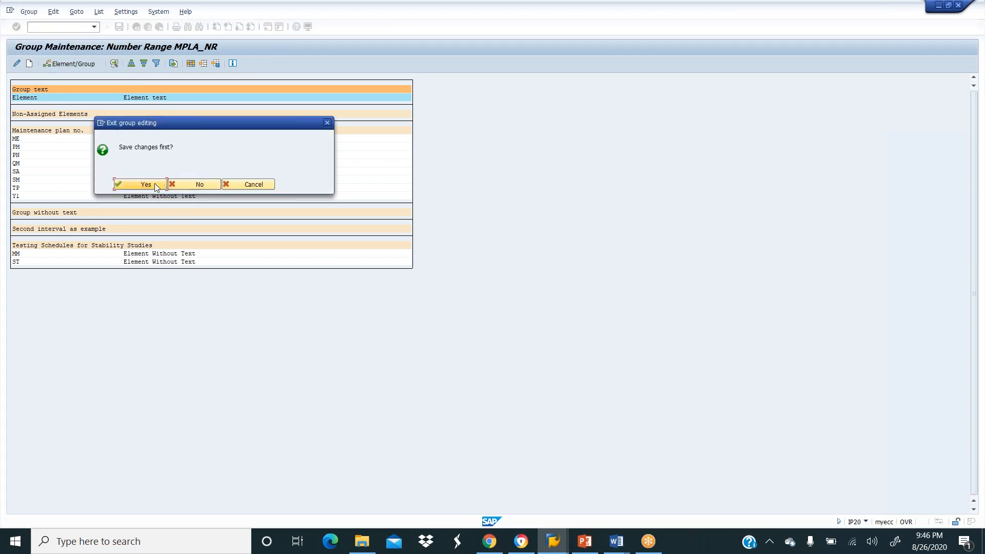
click(152, 184)
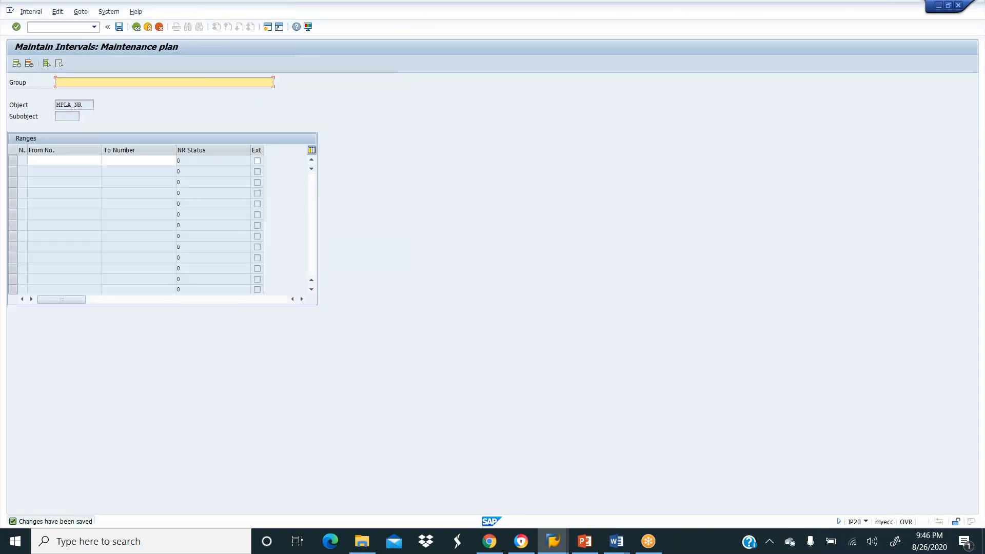
text(mro)
click(91, 160)
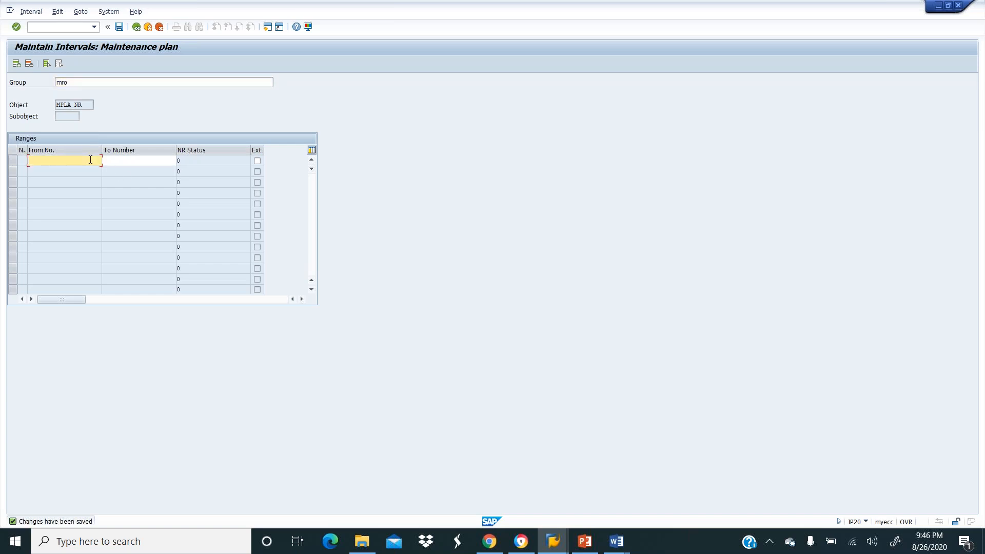
text(10000000)
click(121, 161)
text(1)
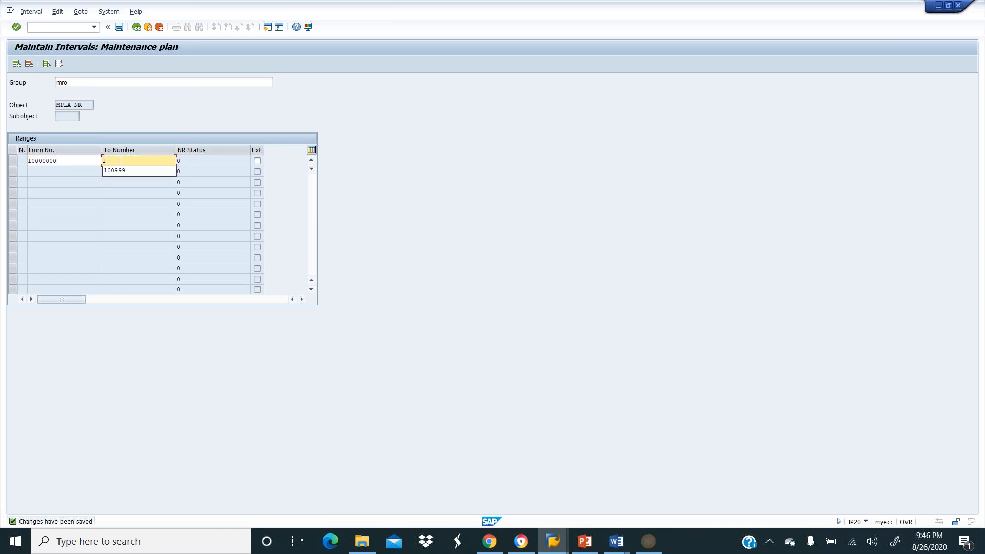
text(9999999)
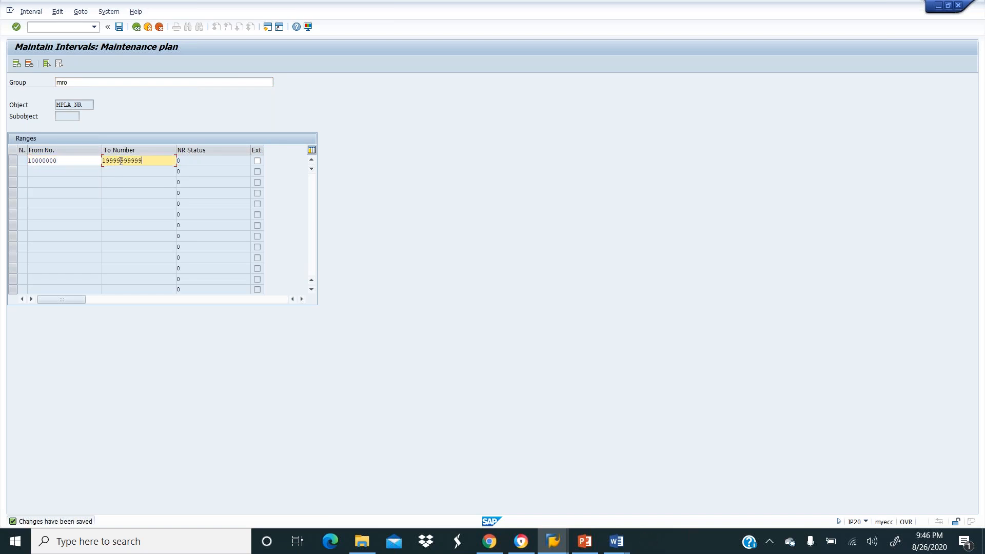
key(Return)
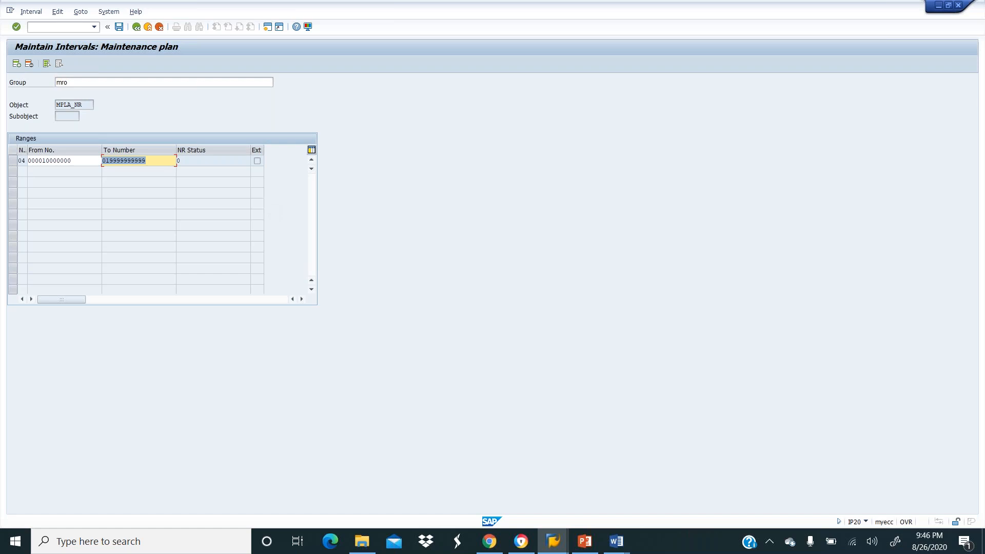
Attempt to save the mro interval, then leave and discard it after the overlap warning.
click(118, 27)
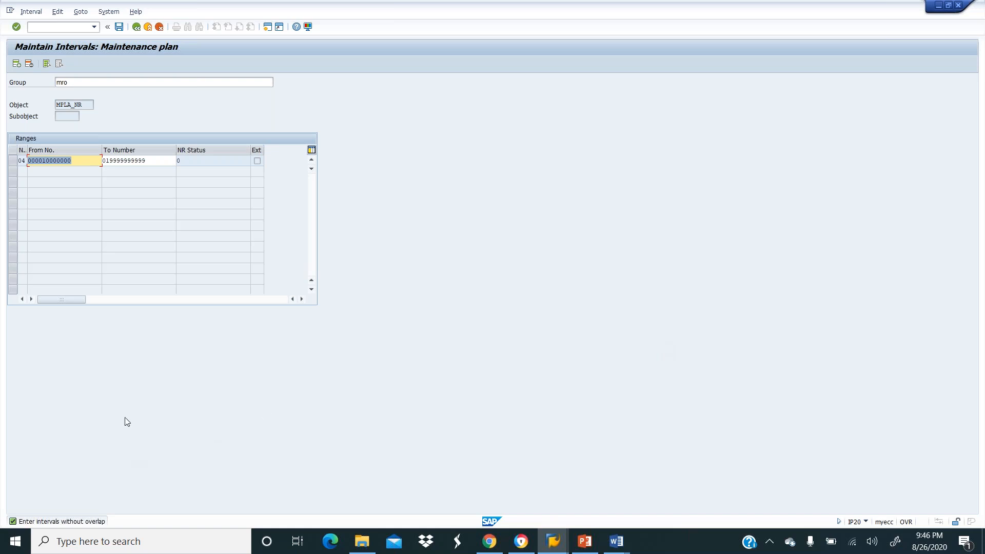
click(136, 27)
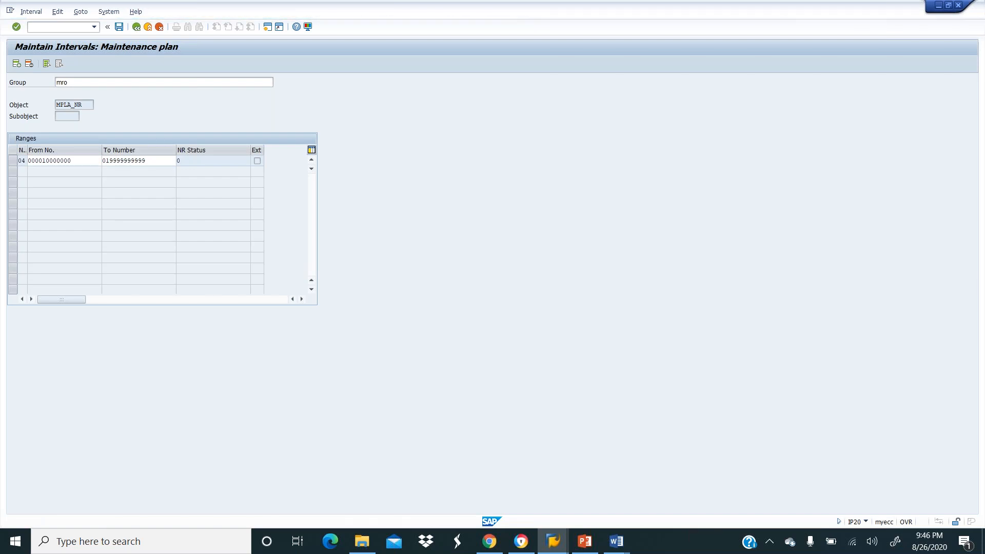
click(196, 201)
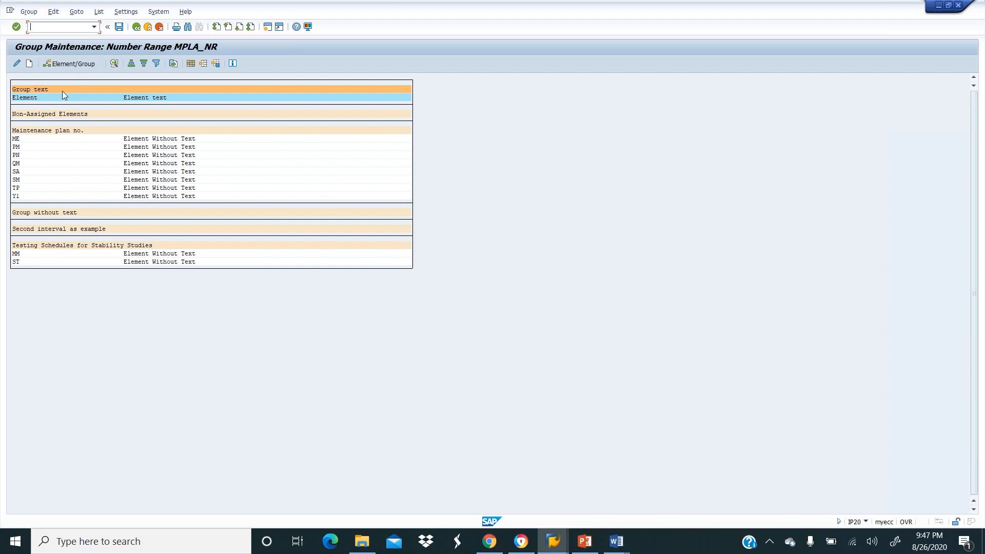
Return to Range Maintenance and display the Maintenance plan intervals with their number status.
click(136, 27)
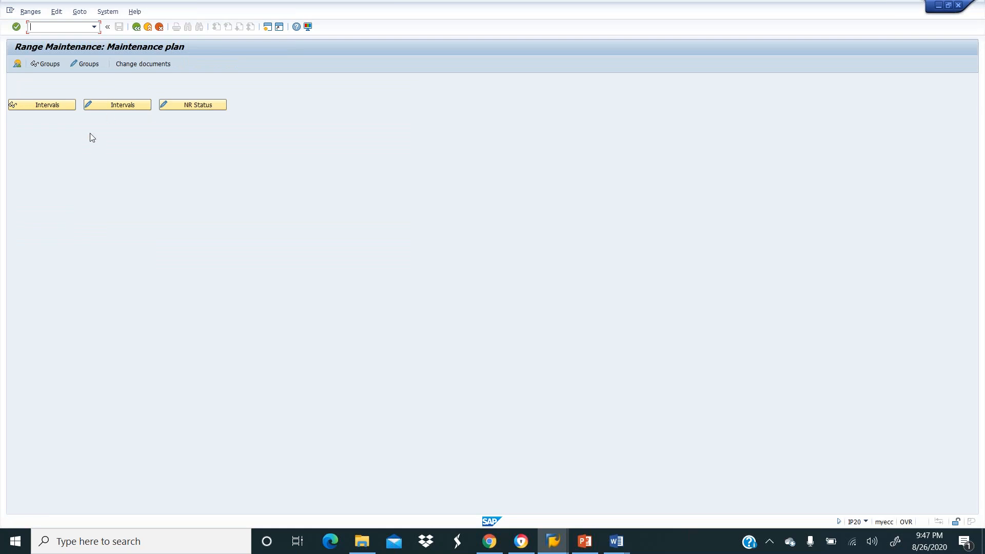
click(171, 104)
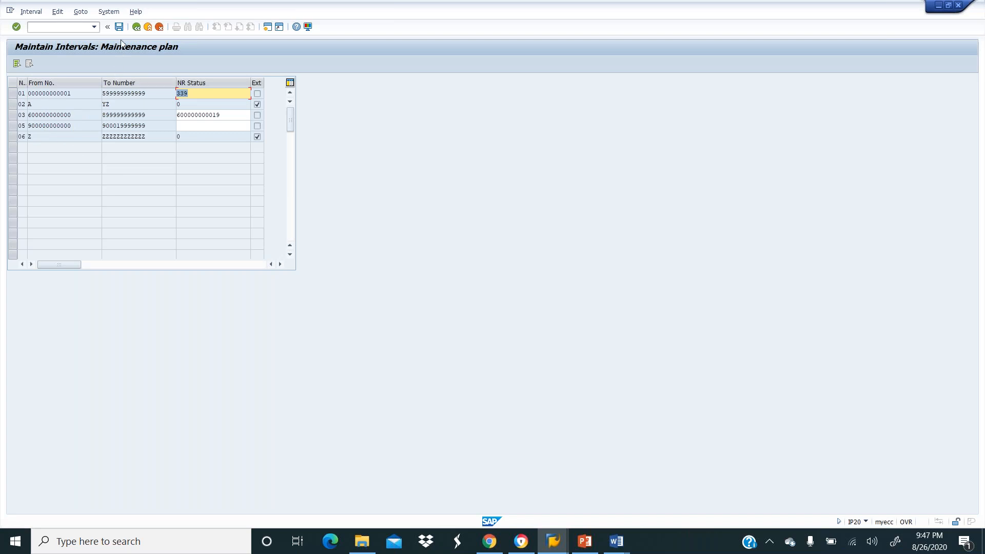
Reopen the Maintenance plan intervals in change mode and select interval 01's To Number for editing.
click(136, 27)
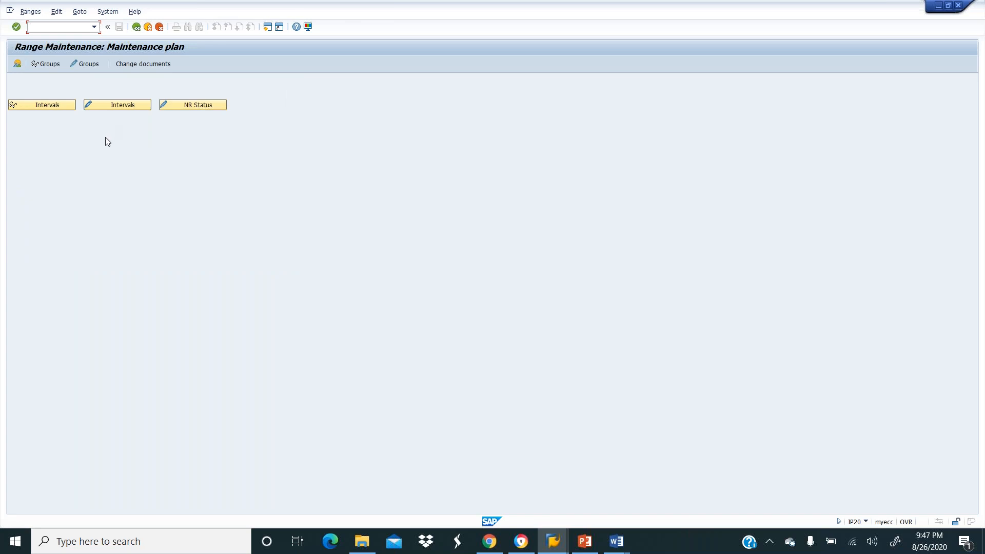
click(99, 106)
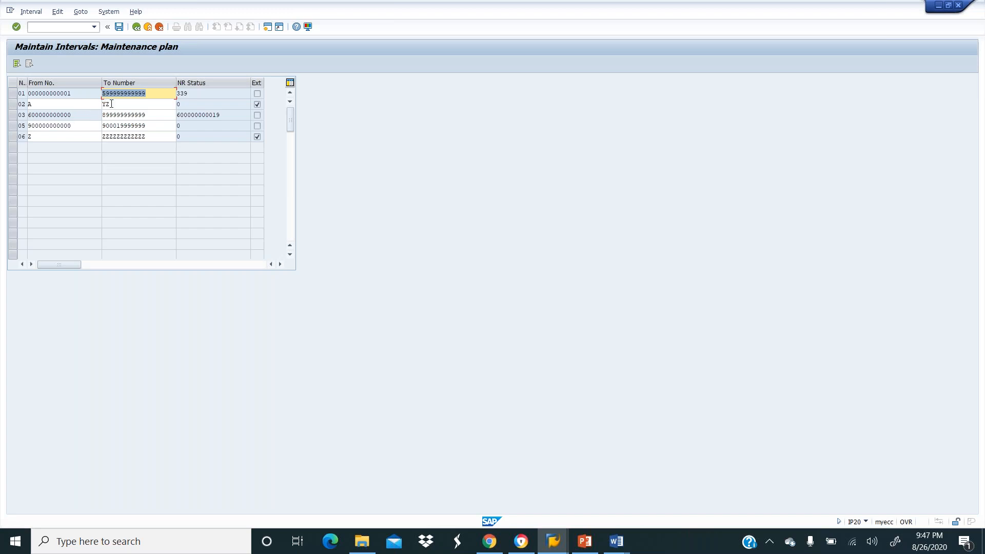
click(154, 96)
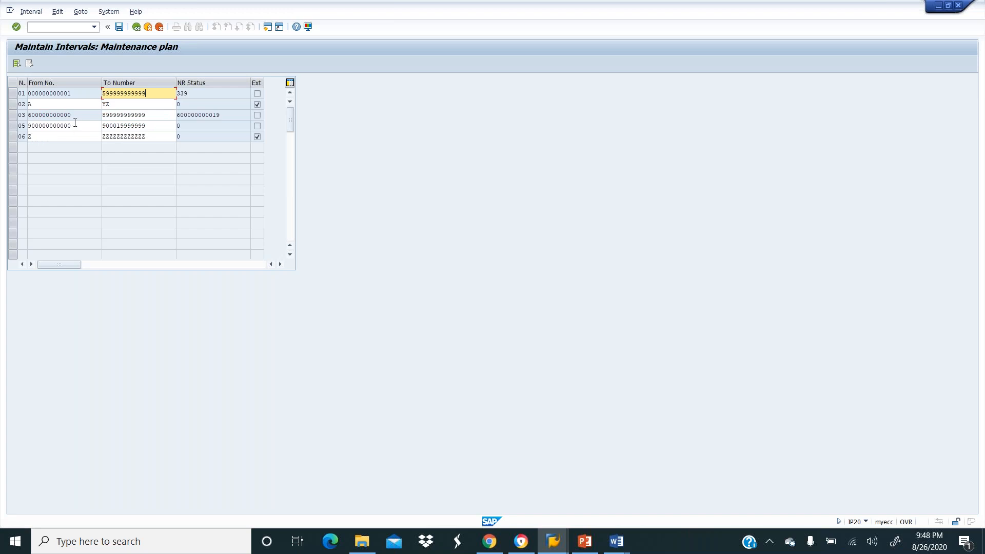
click(156, 126)
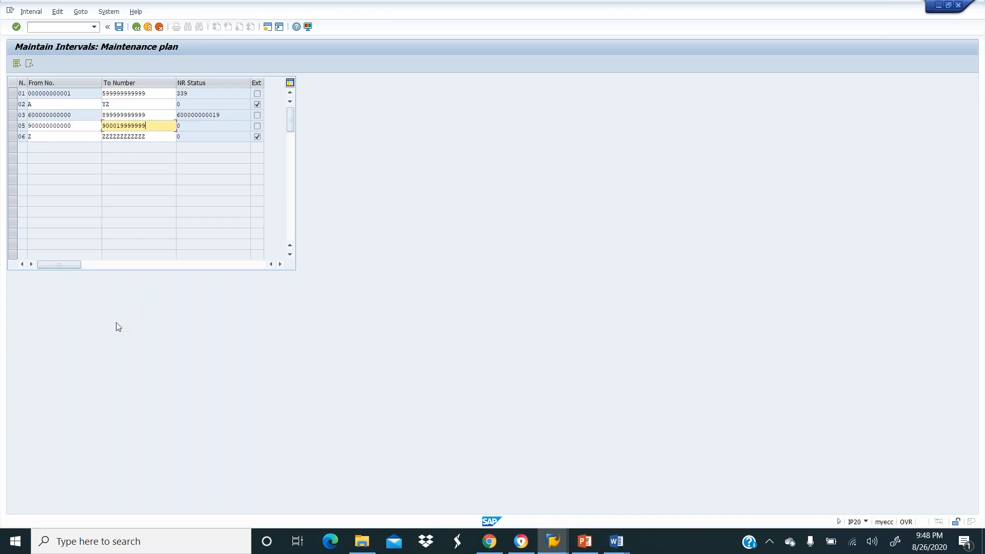
key(BackSpace)
key(BackSpace)
key(BackSpace)
key(BackSpace)
key(BackSpace)
text(000)
key(BackSpace)
text(999)
click(120, 29)
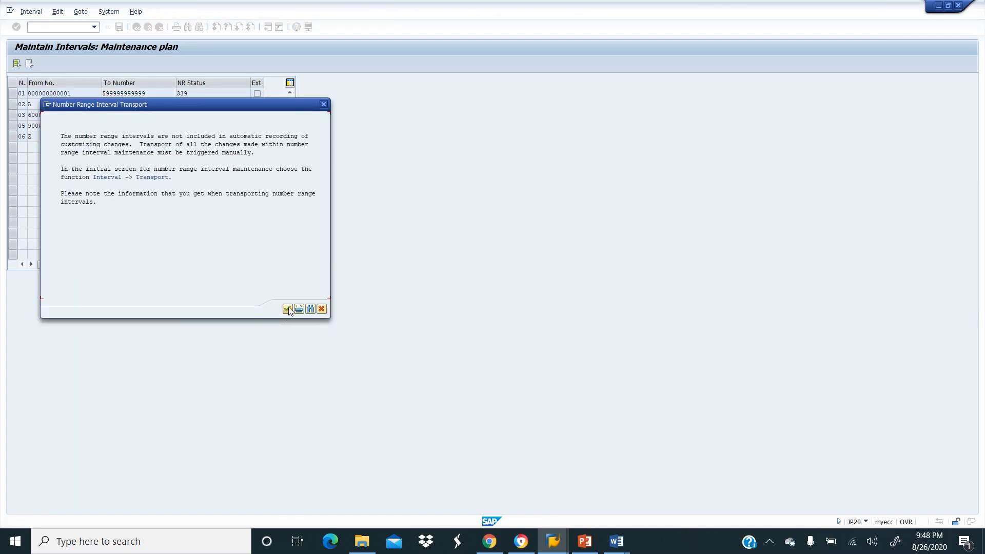
click(288, 308)
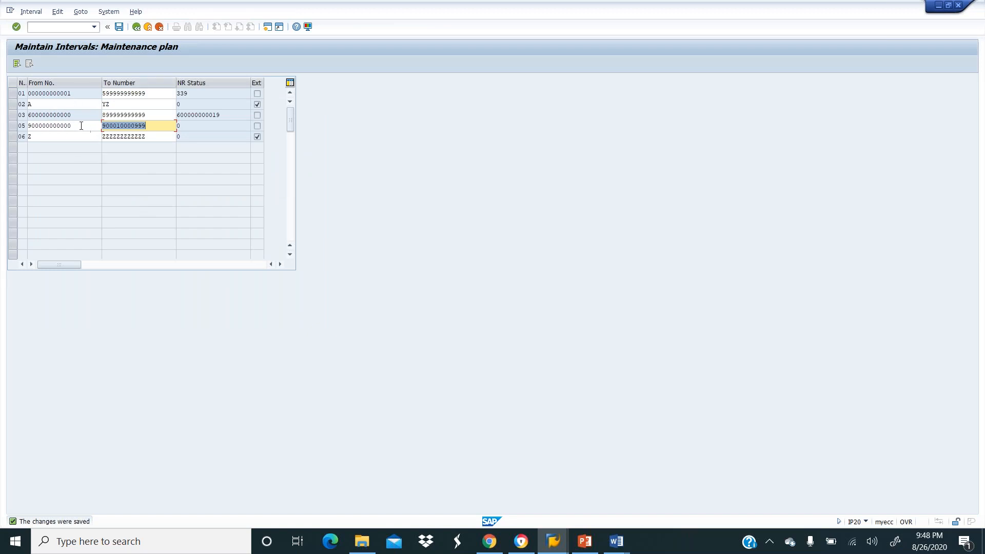
click(165, 126)
drag(155, 125, 89, 118)
text(0)
key(BackSpace)
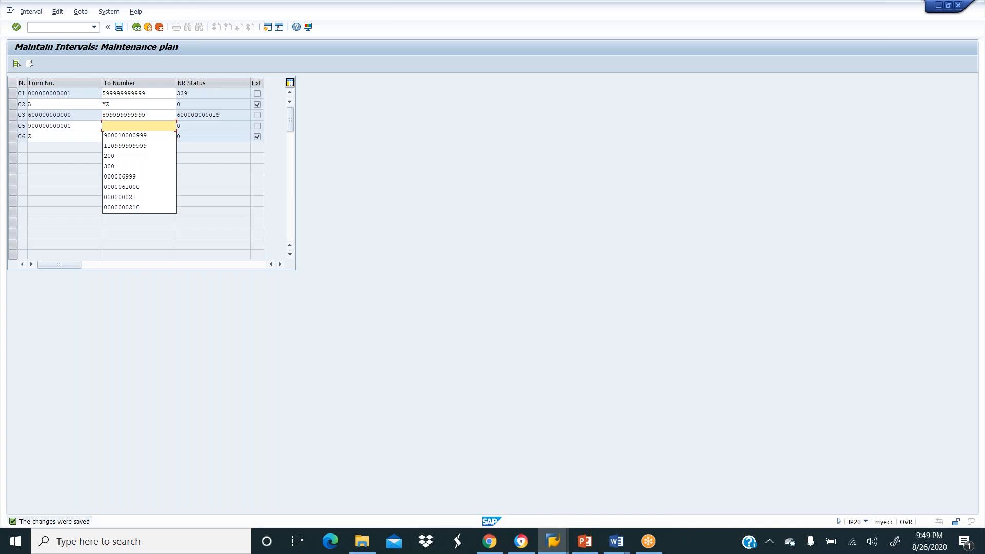
text(C)
key(BackSpace)
key(BackSpace)
text(900)
click(147, 136)
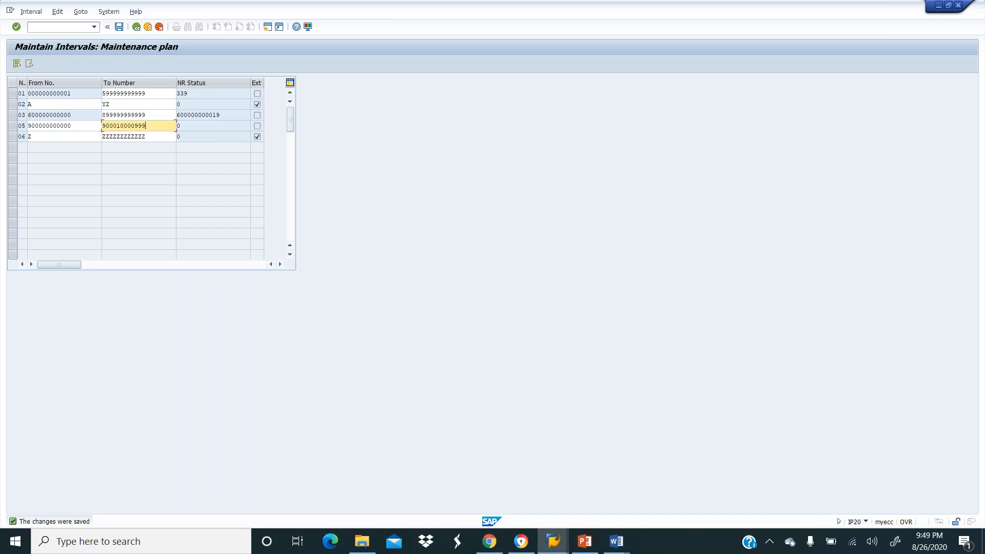
double_click(156, 125)
key(ctrl+c)
click(155, 125)
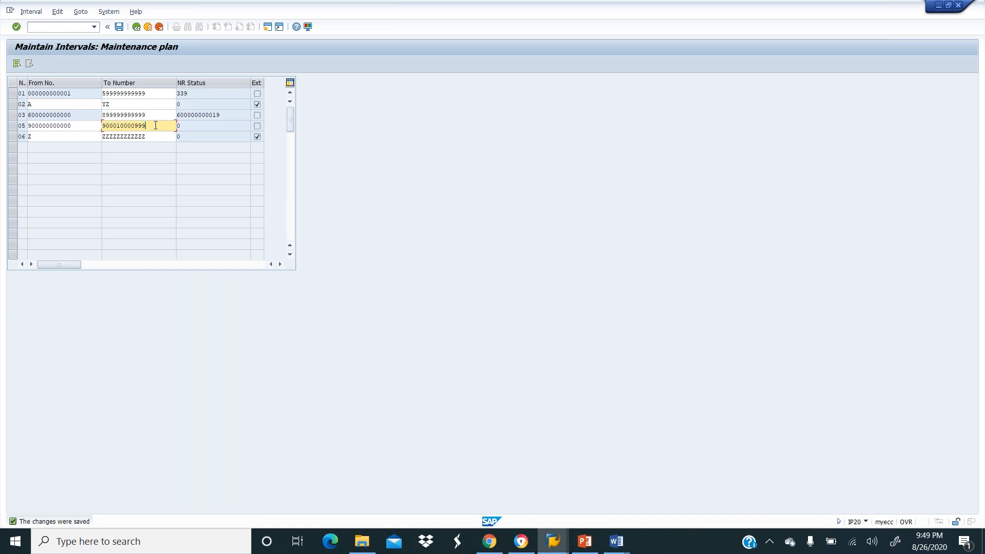
click(136, 27)
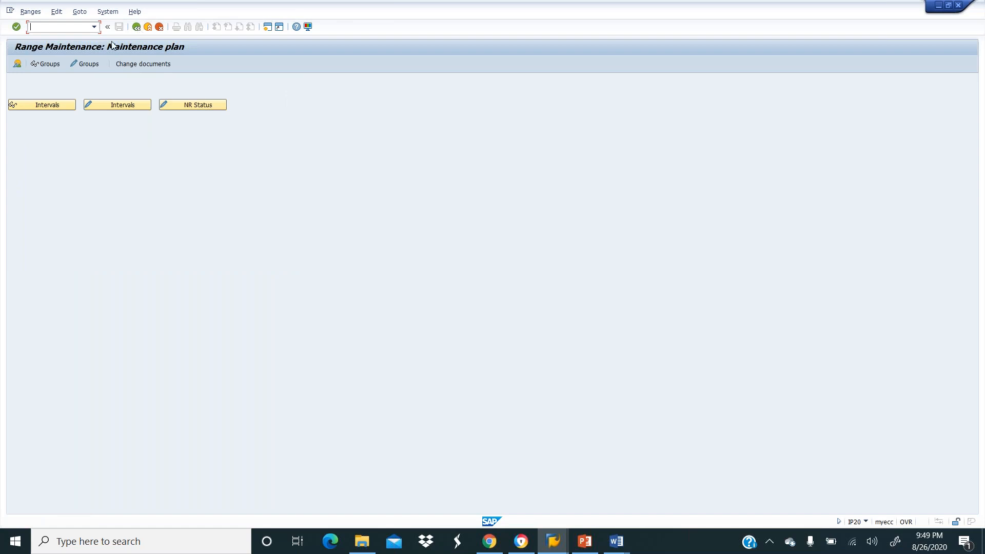
Review the maintenance plan number range groups, then start a new group under MPLA_NR in change mode.
click(51, 64)
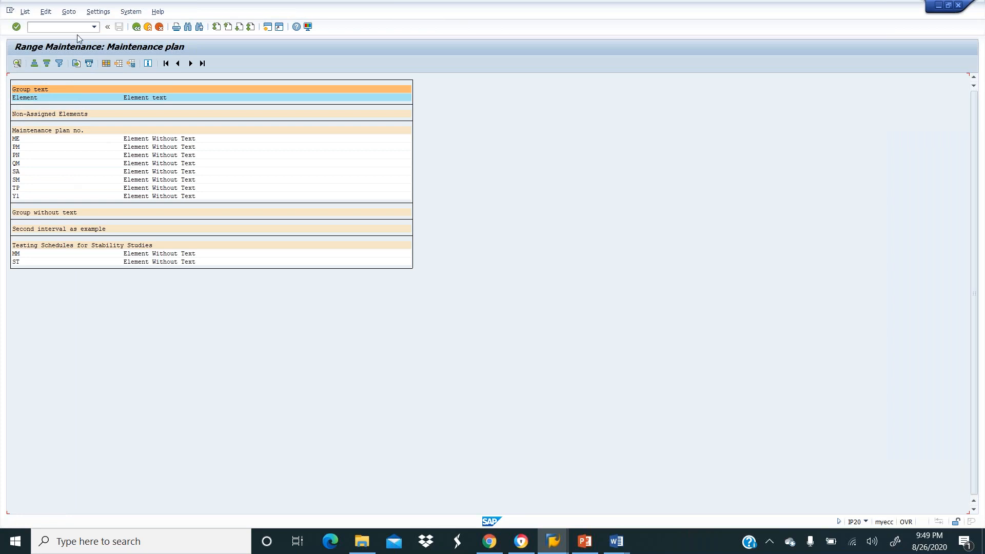
click(136, 27)
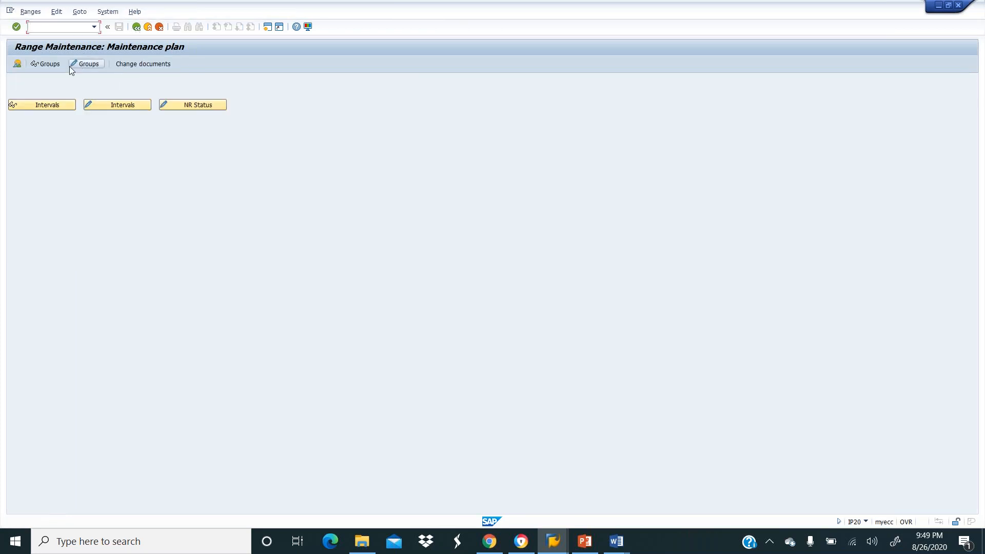
click(86, 64)
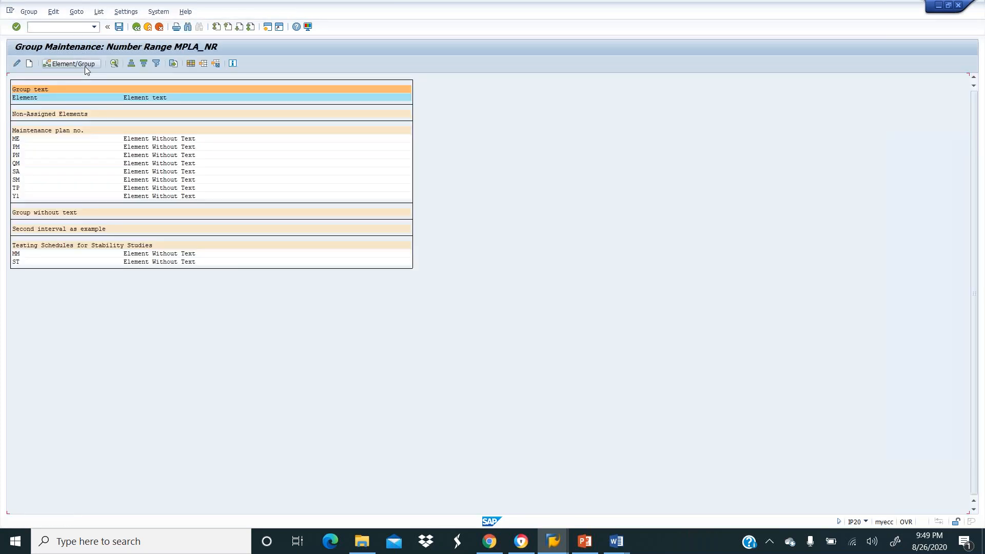
click(29, 63)
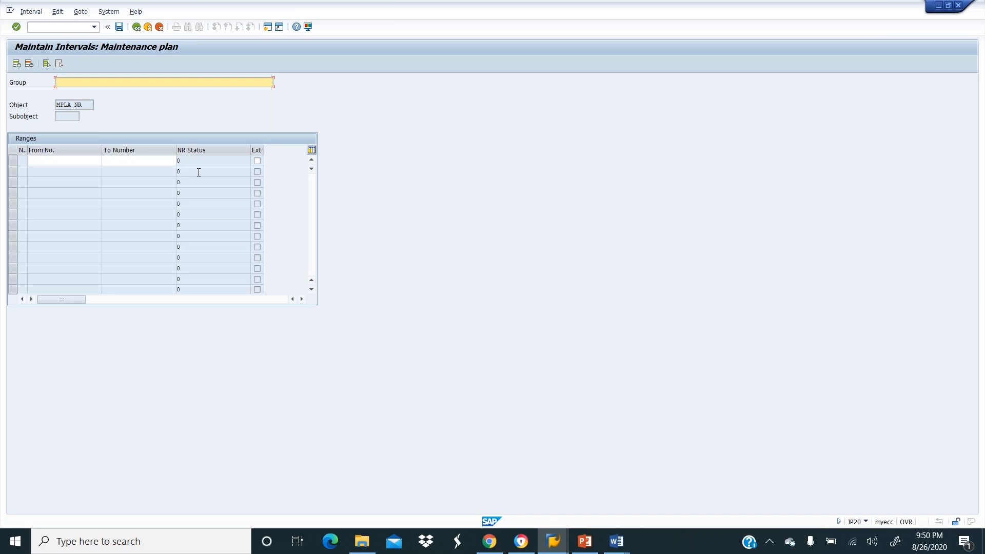
text(MRO)
click(82, 162)
key(ctrl+v)
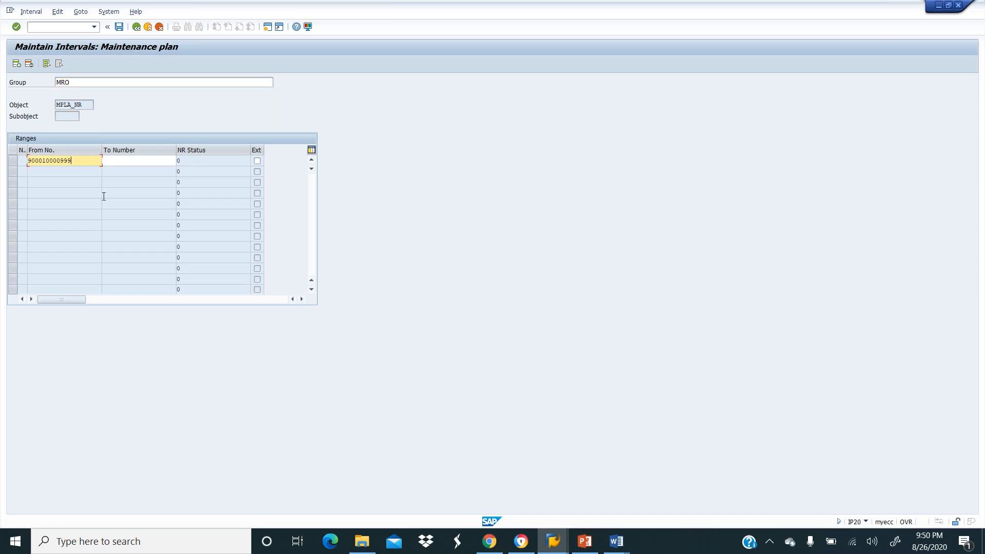
key(BackSpace)
key(BackSpace)
text(1000)
click(103, 197)
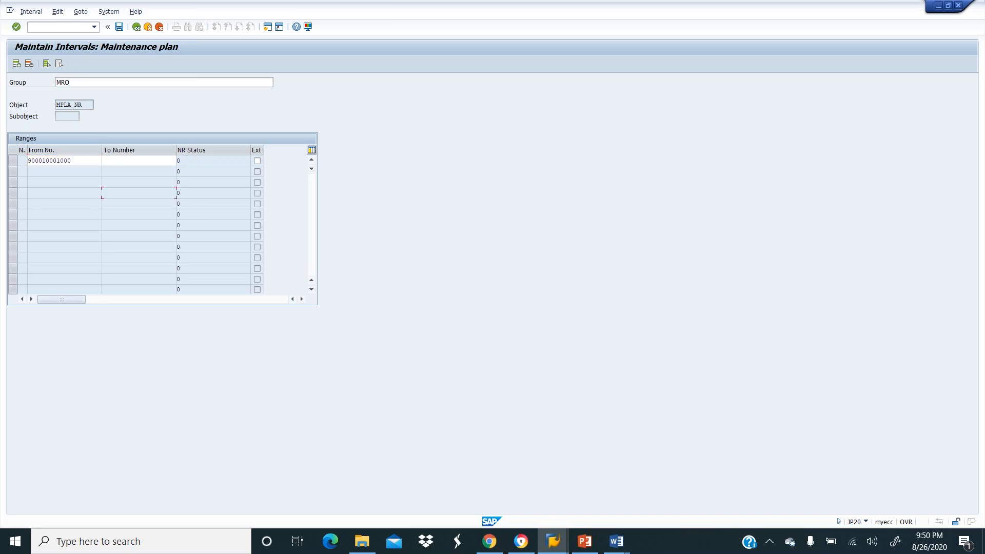
click(128, 164)
key(ctrl+v)
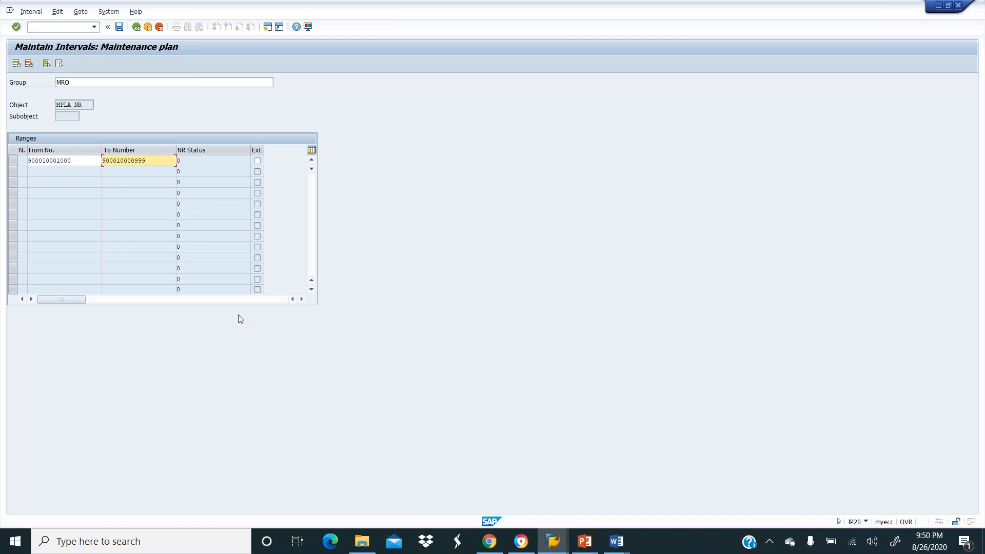
key(BackSpace)
key(BackSpace)
key(BackSpace)
text(1999)
key(Return)
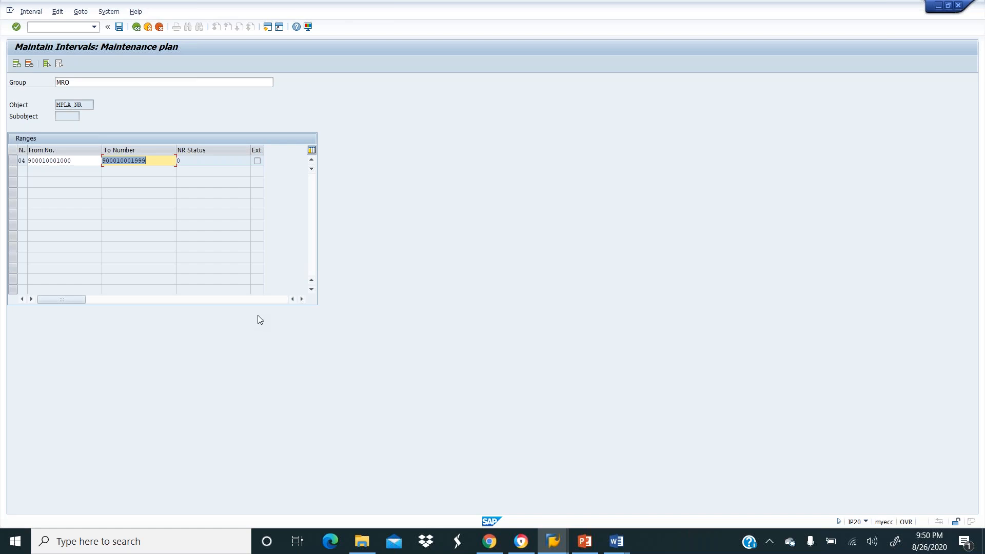
key(ctrl+s)
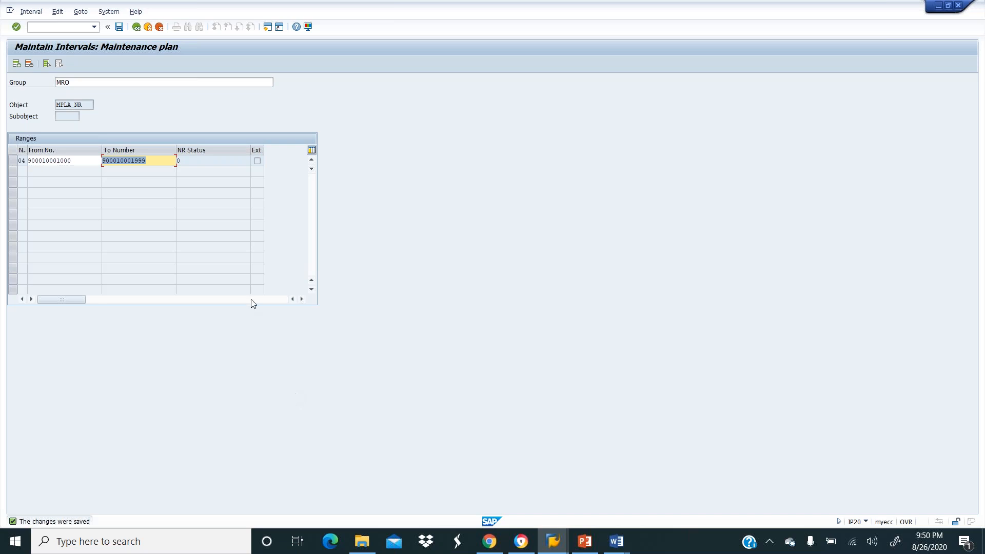
click(155, 157)
Return to Range Maintenance and open the maintenance plan number range groups for editing.
click(137, 27)
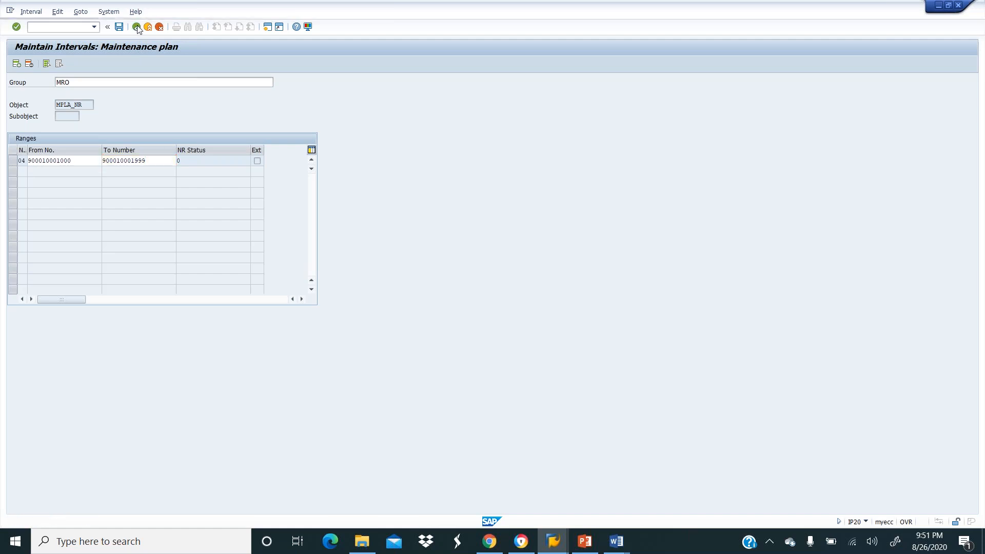
click(137, 27)
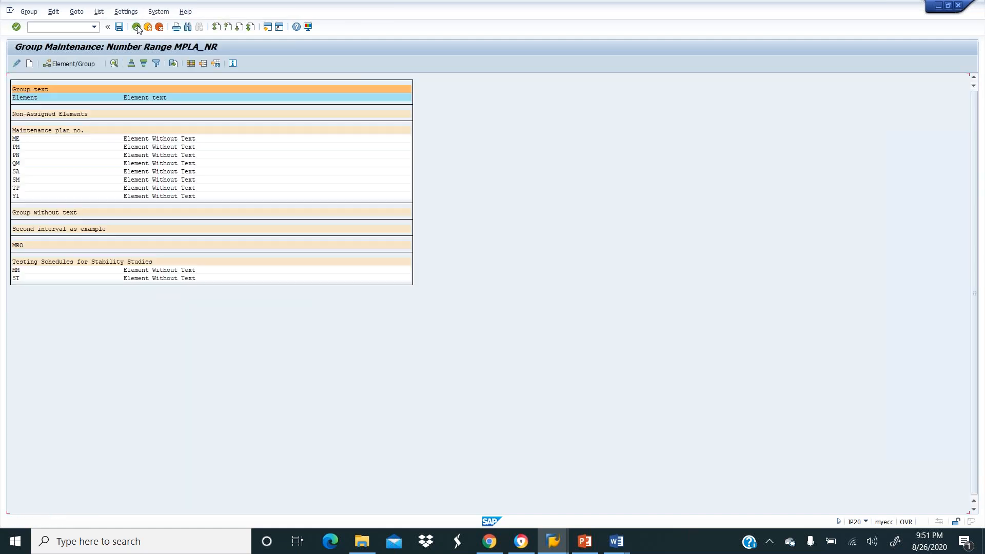
click(137, 28)
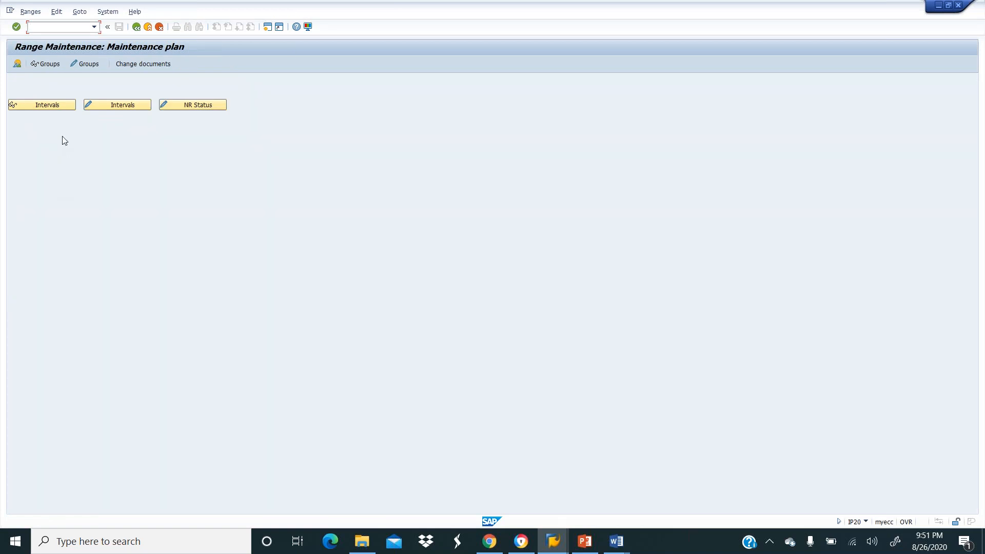
click(80, 64)
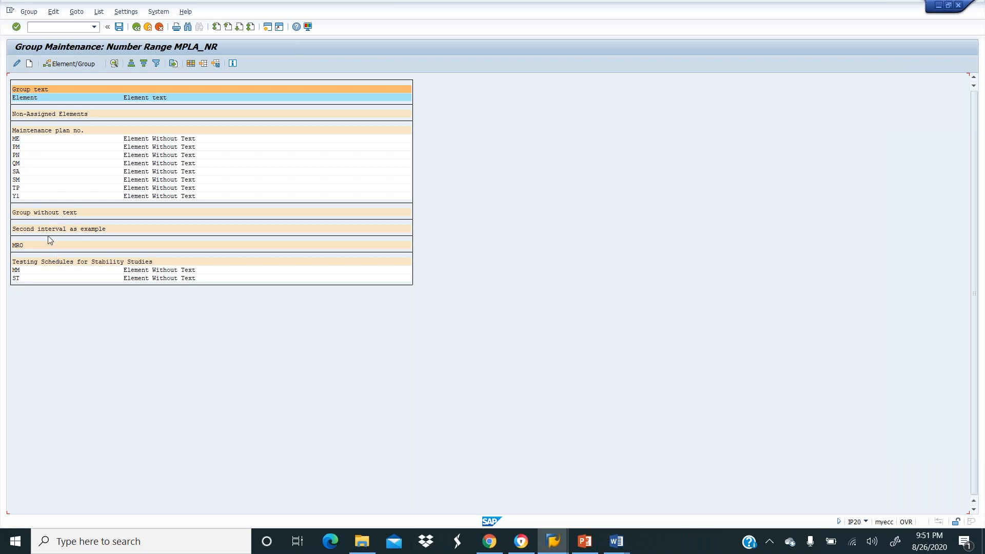
Assign element Y1 to the MRO group and save the assignment.
click(17, 246)
click(17, 196)
click(69, 64)
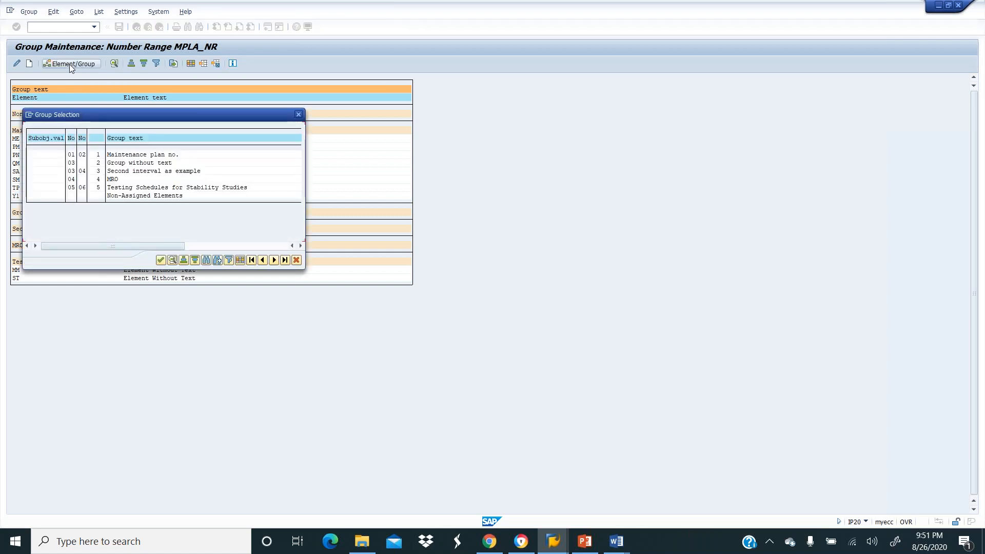
click(114, 180)
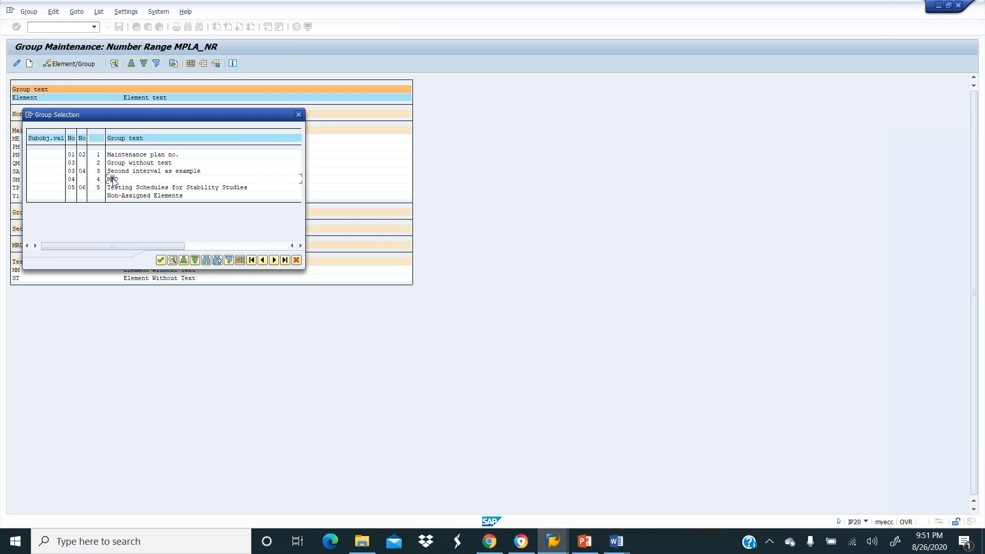
double_click(113, 180)
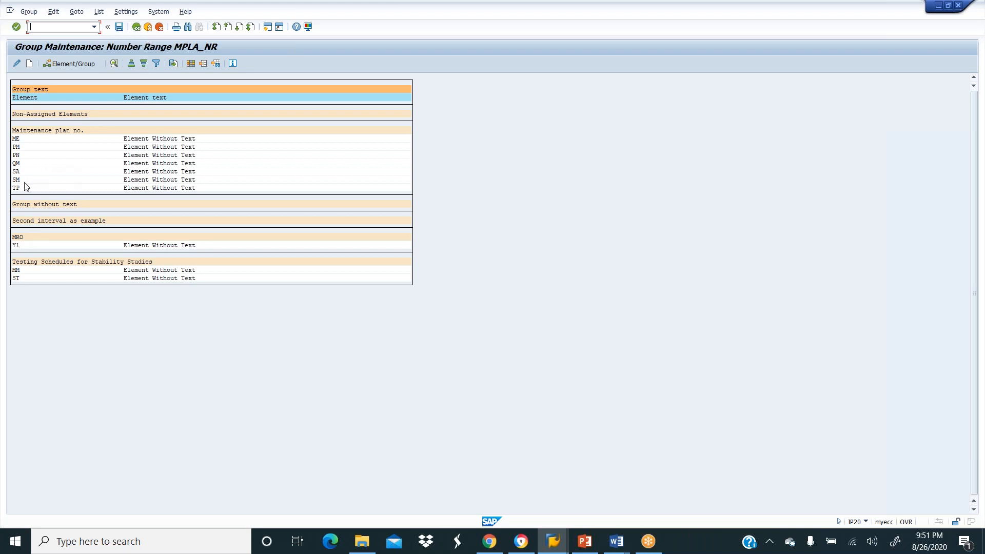
click(21, 238)
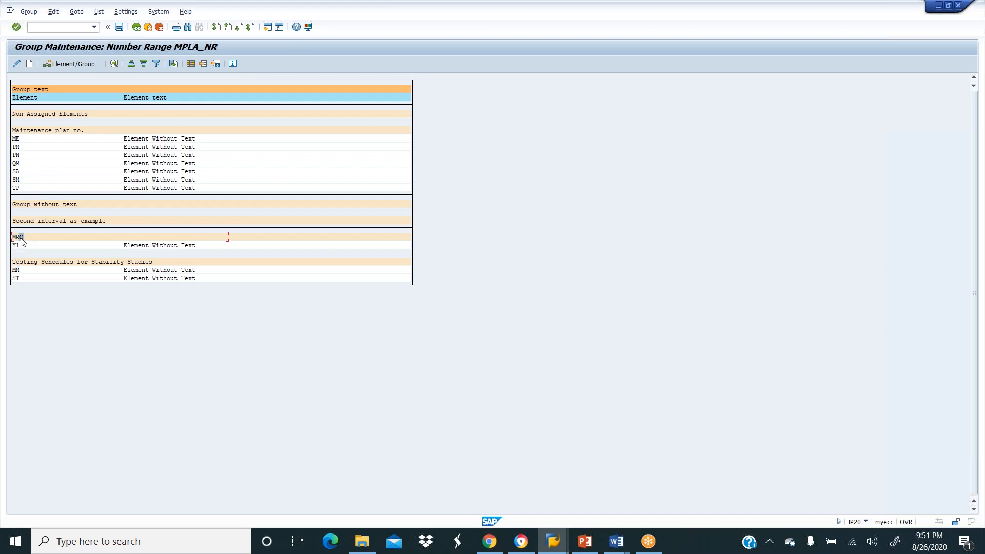
click(26, 188)
click(119, 28)
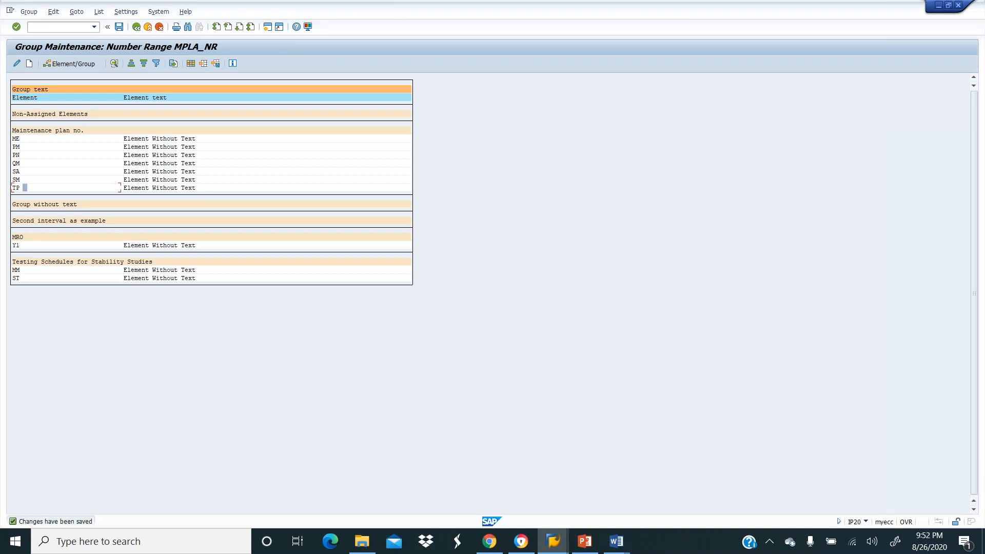
click(137, 27)
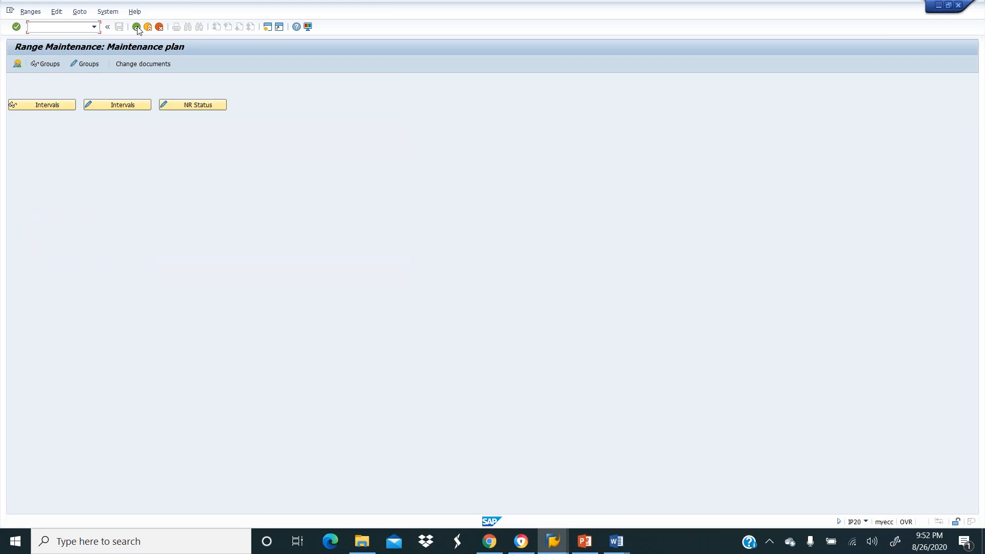
click(137, 27)
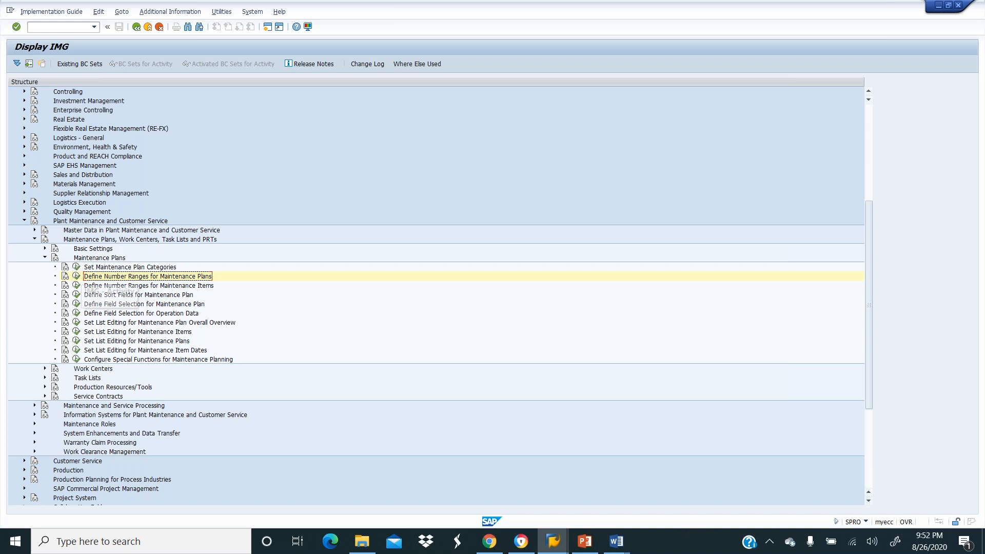
click(77, 268)
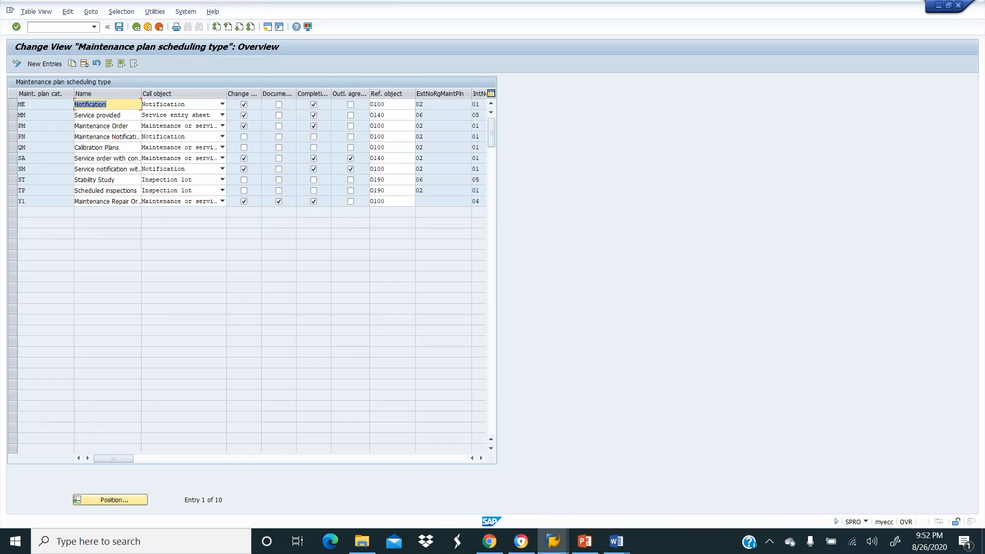
click(136, 27)
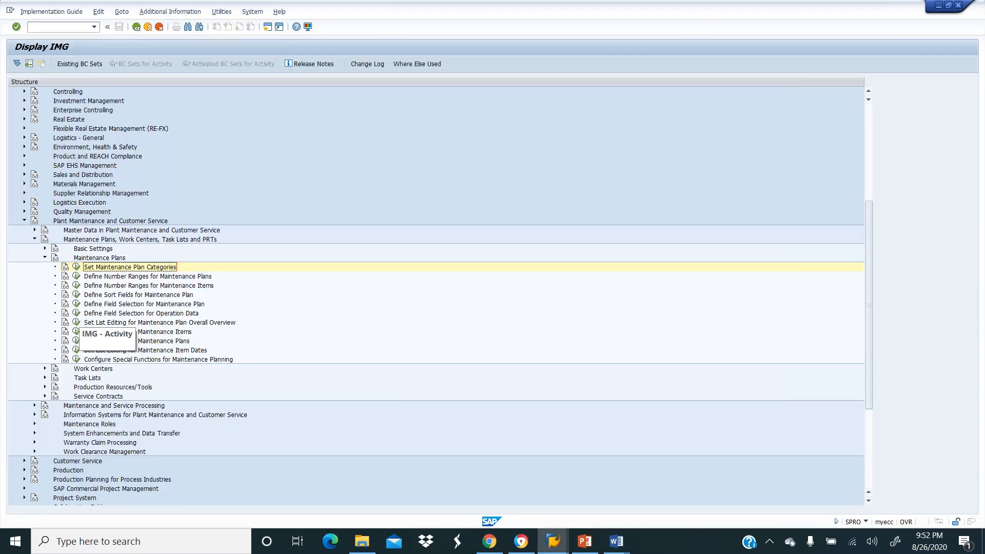
click(76, 276)
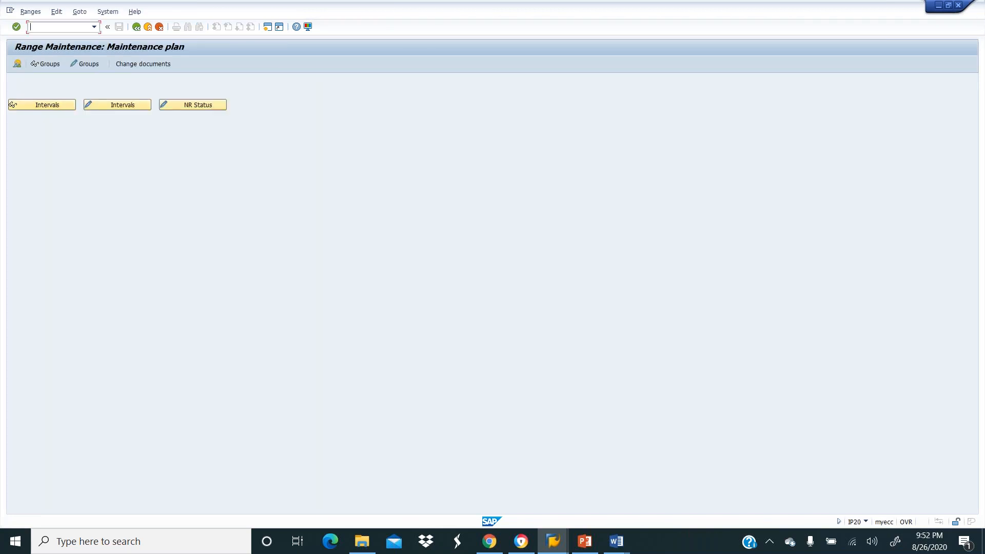
Review the maintenance plan intervals with their number status, in display and change mode.
click(188, 105)
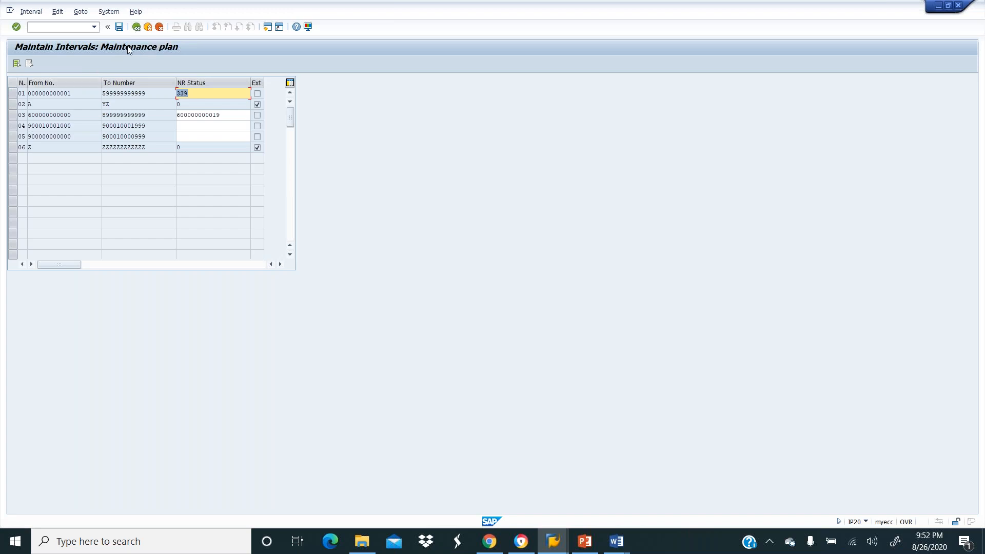
click(135, 28)
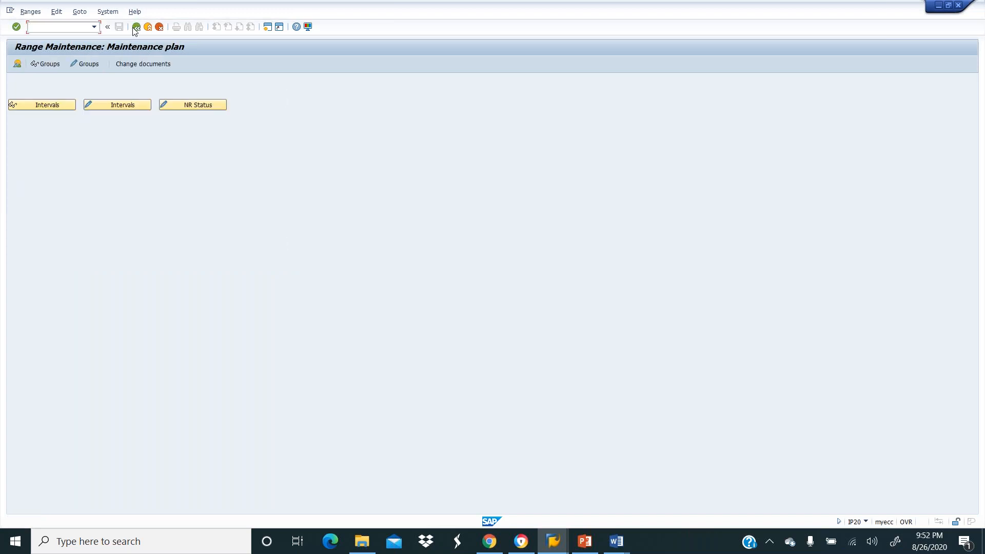
click(101, 102)
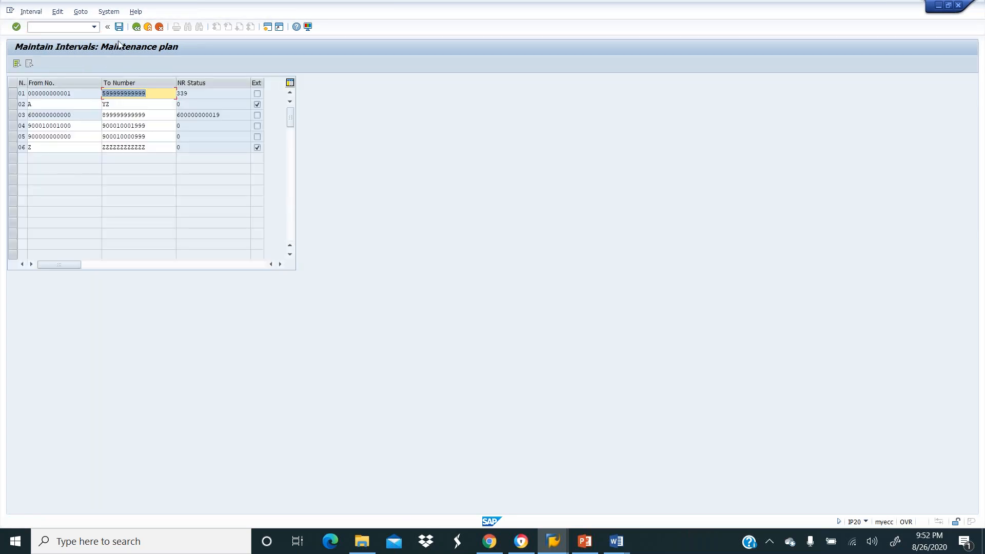
click(136, 26)
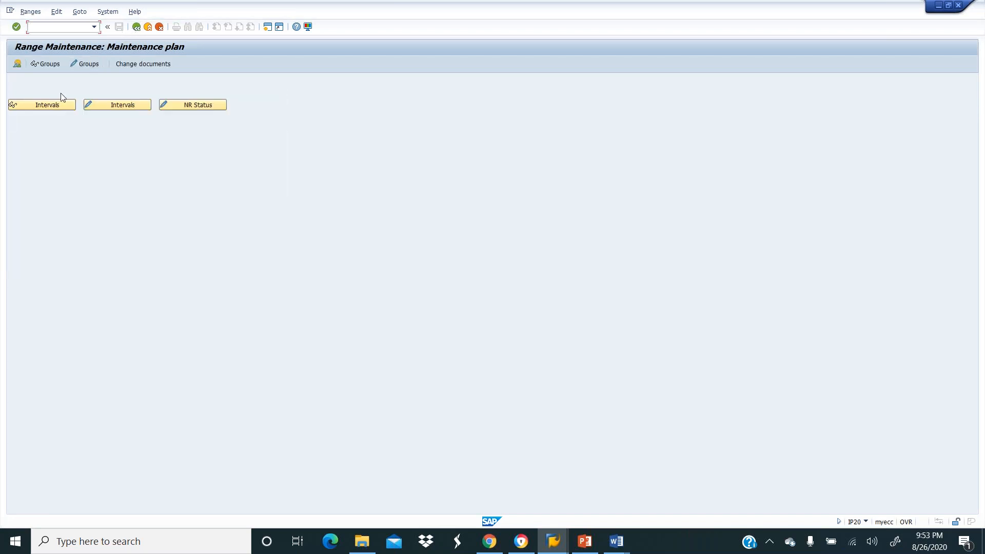
Check element Y1 in the MRO group, then run Define Number Ranges for Maintenance Items.
click(58, 64)
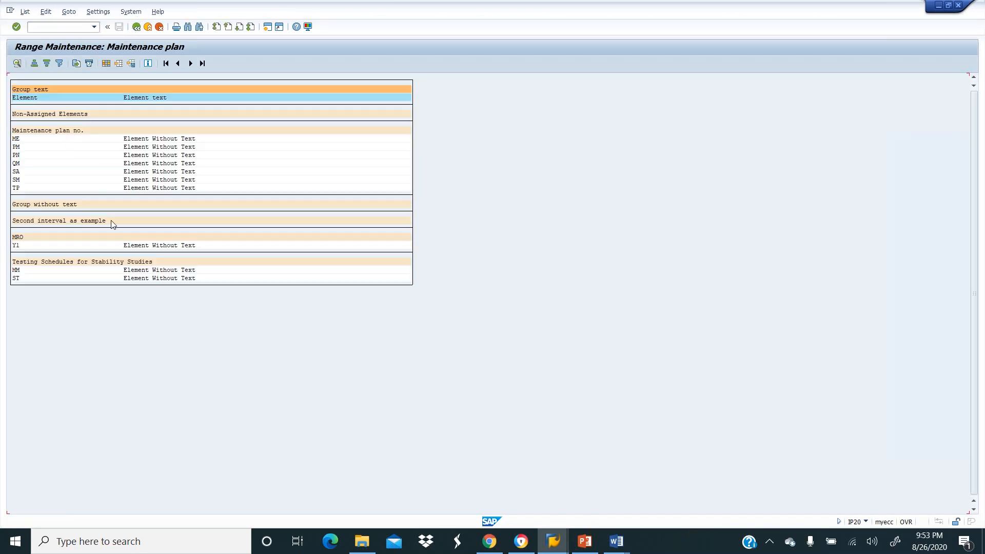
click(16, 245)
click(136, 27)
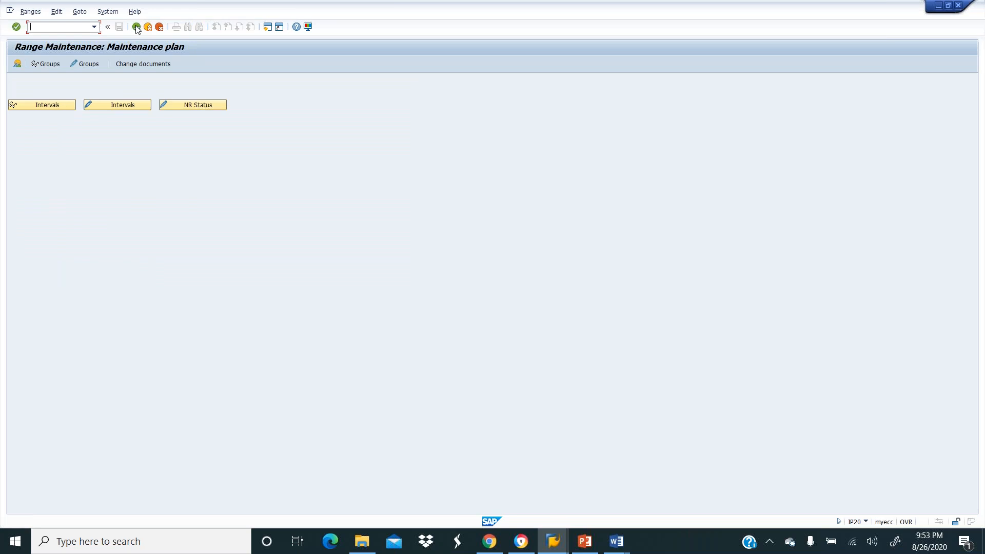
click(136, 27)
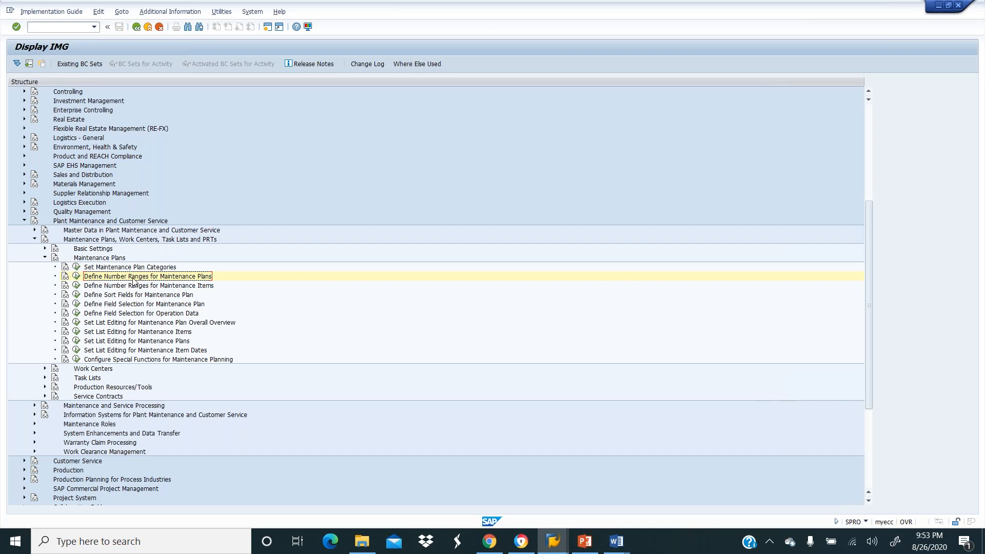
click(76, 287)
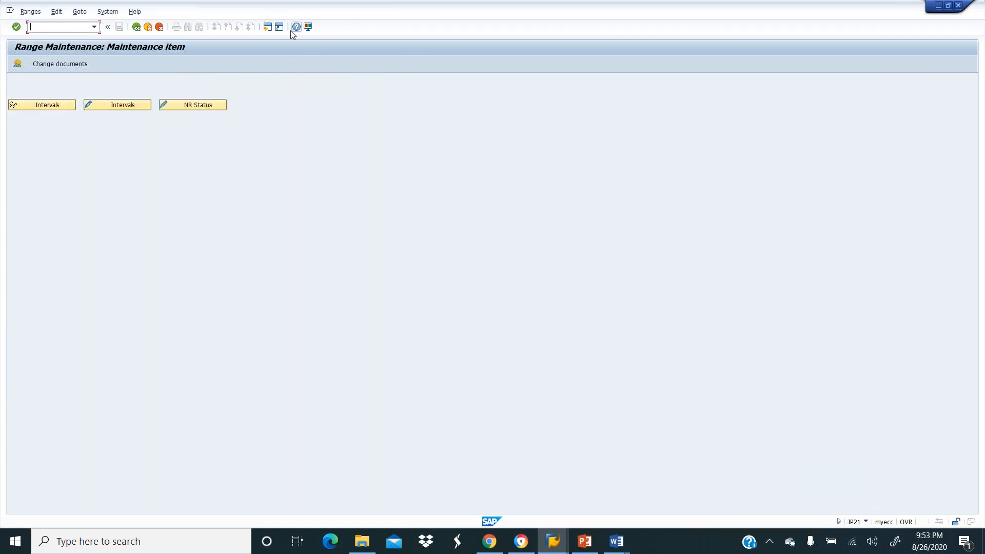
In a new session, expand Logistics > Plant Maintenance > Preventive Maintenance down to Maintenance Plans > Create.
click(273, 28)
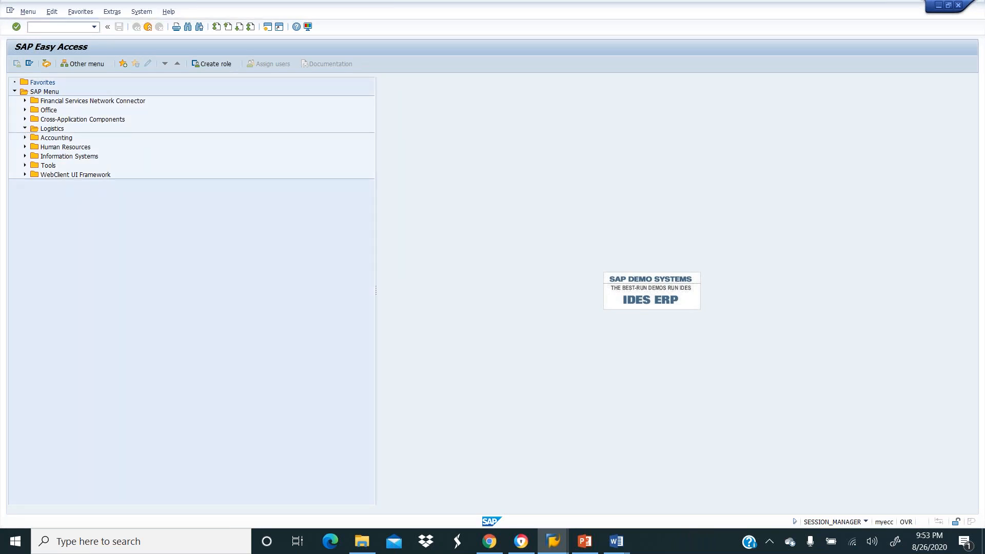
click(24, 129)
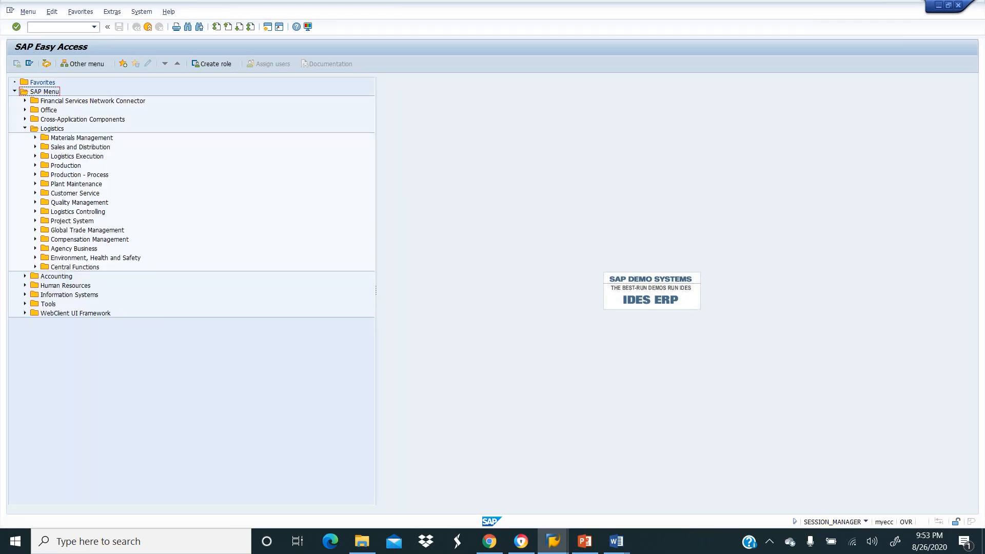
click(35, 184)
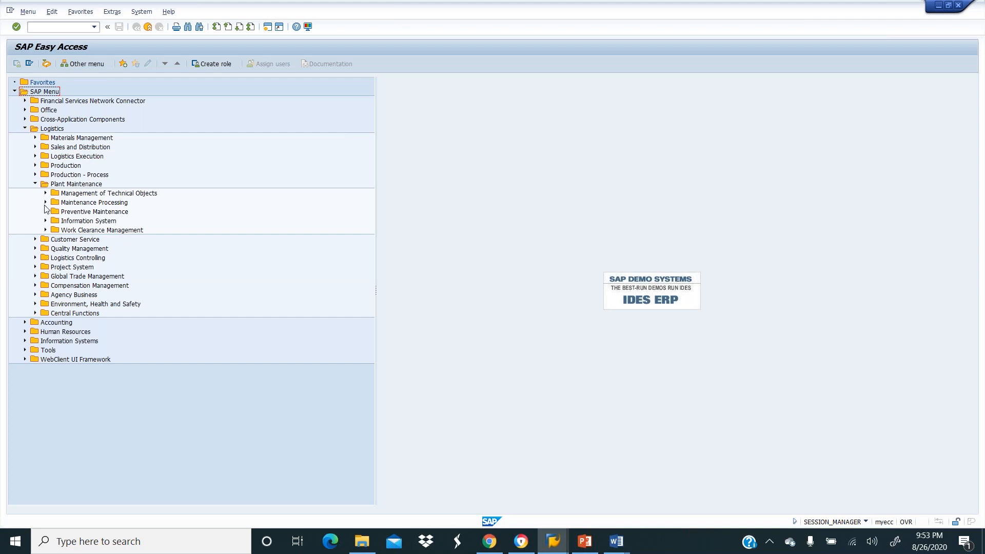
click(44, 203)
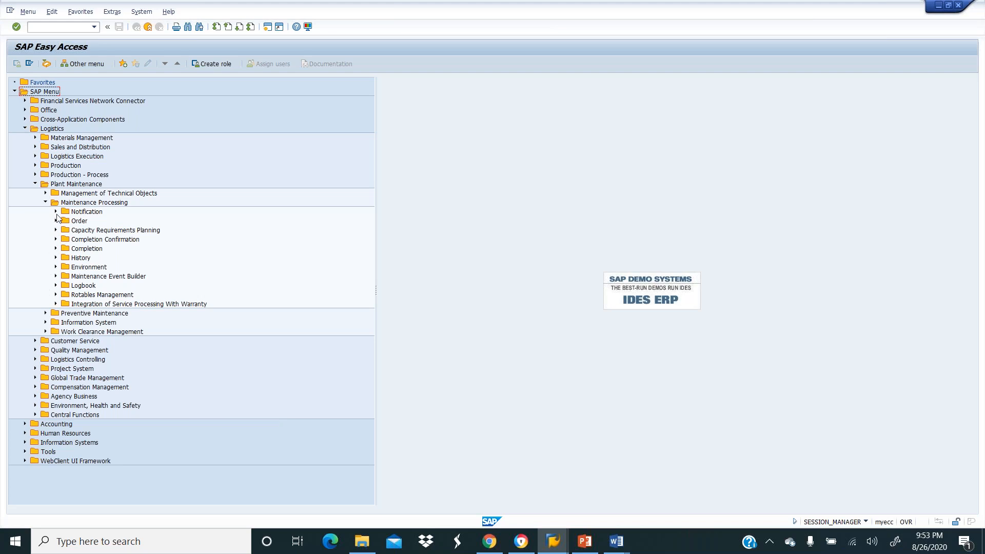
click(45, 313)
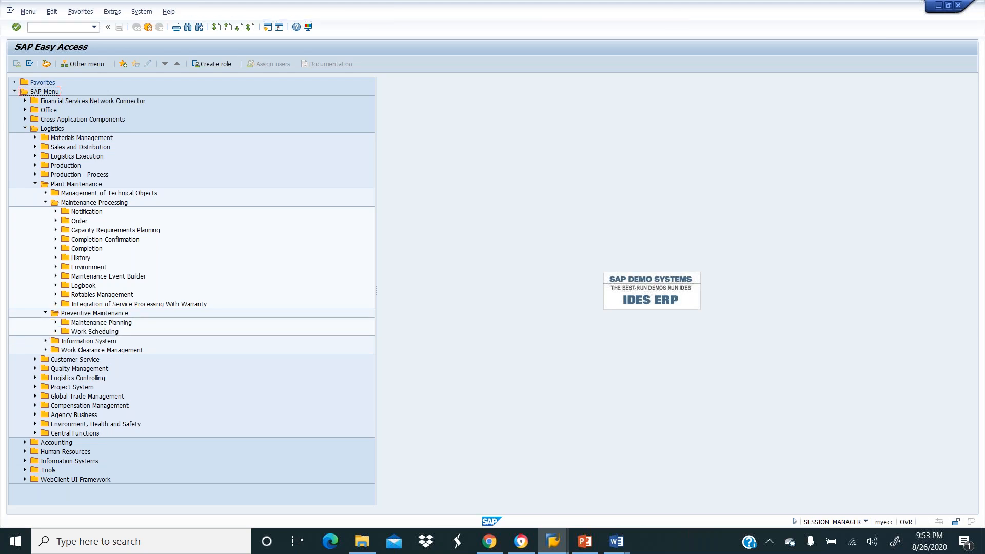
click(55, 322)
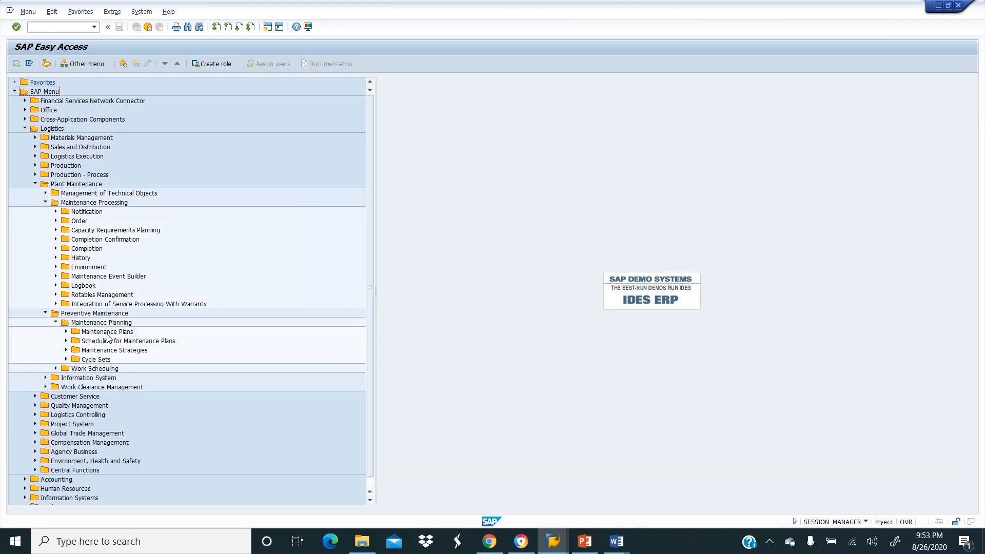
click(66, 332)
click(105, 341)
double_click(100, 341)
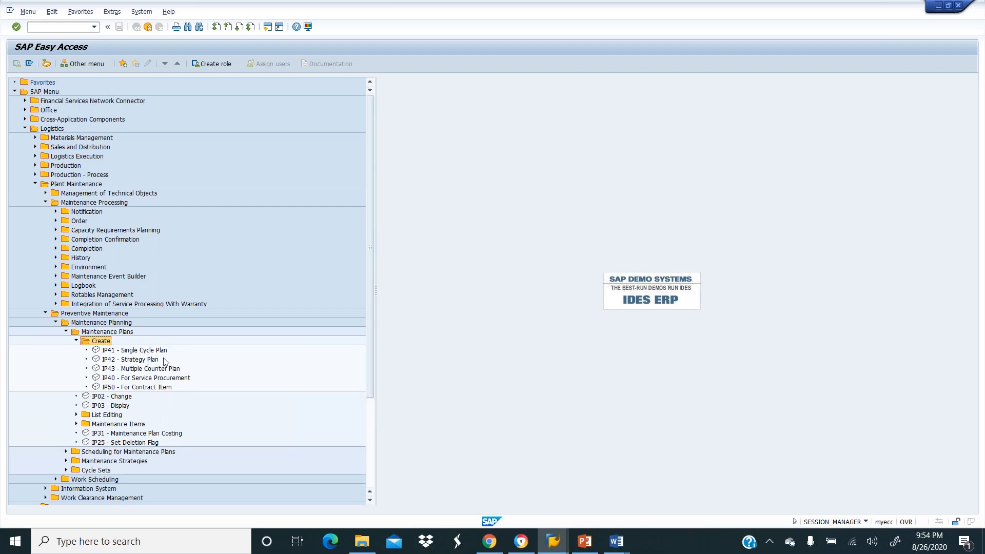
Start an IP41 single cycle plan with category Maintenance Repair Orders and continue past the initial screen.
double_click(147, 351)
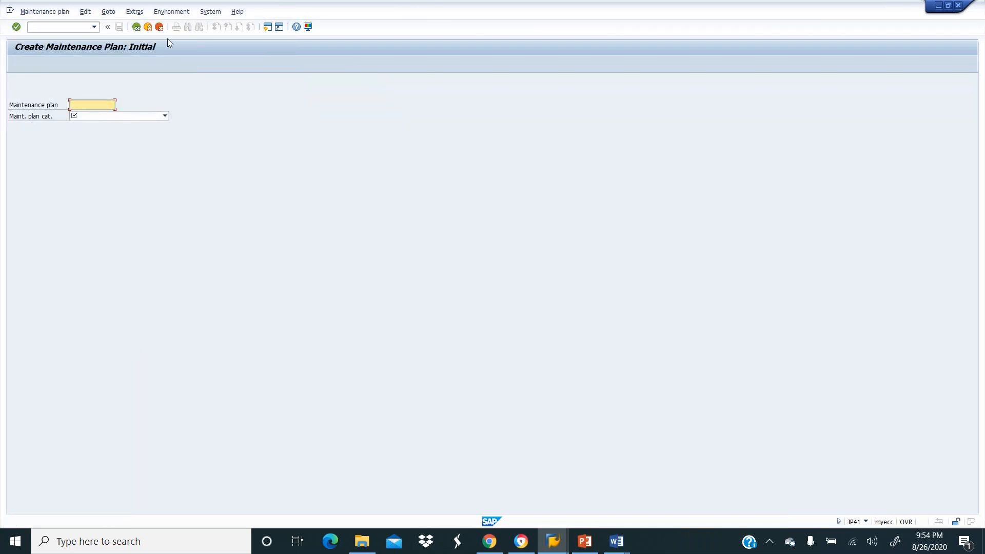
click(110, 115)
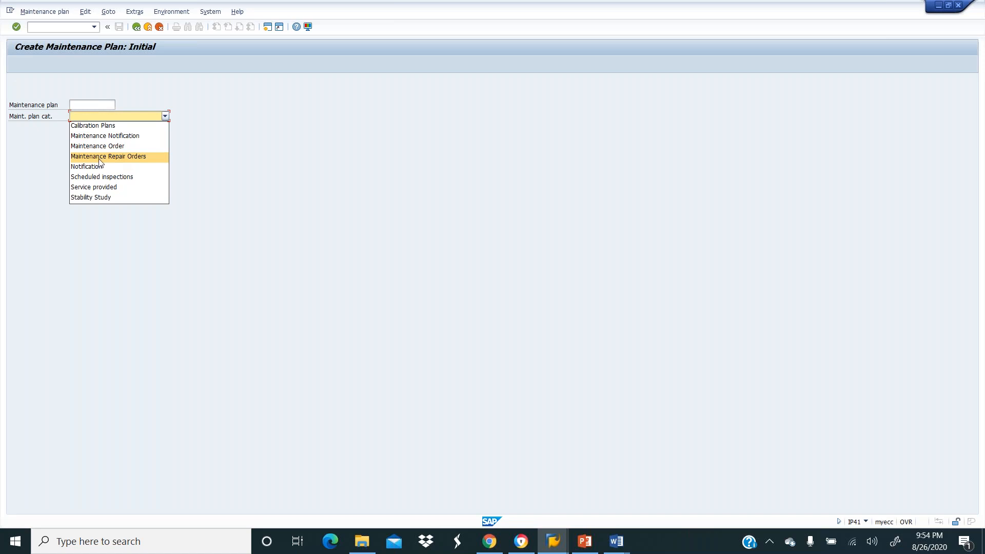
click(133, 157)
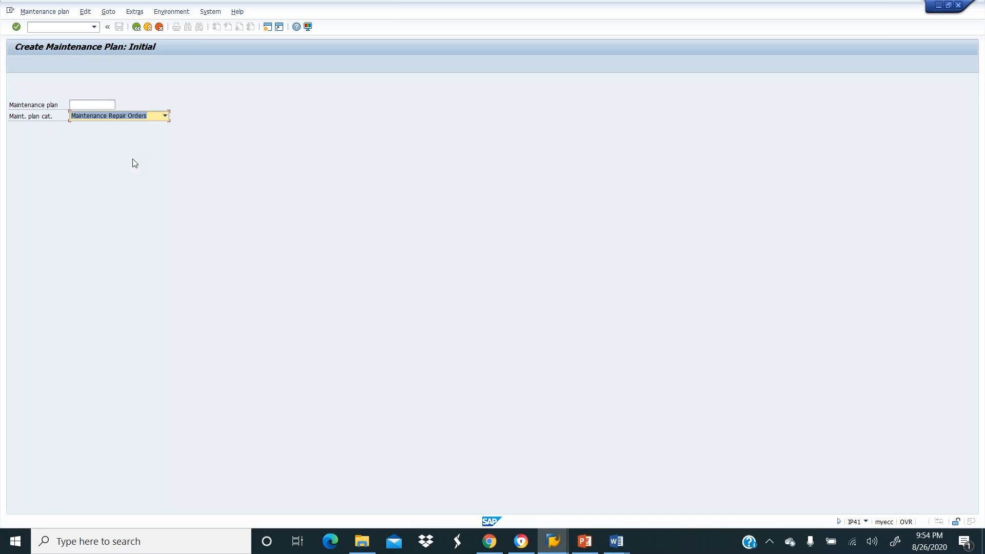
click(100, 105)
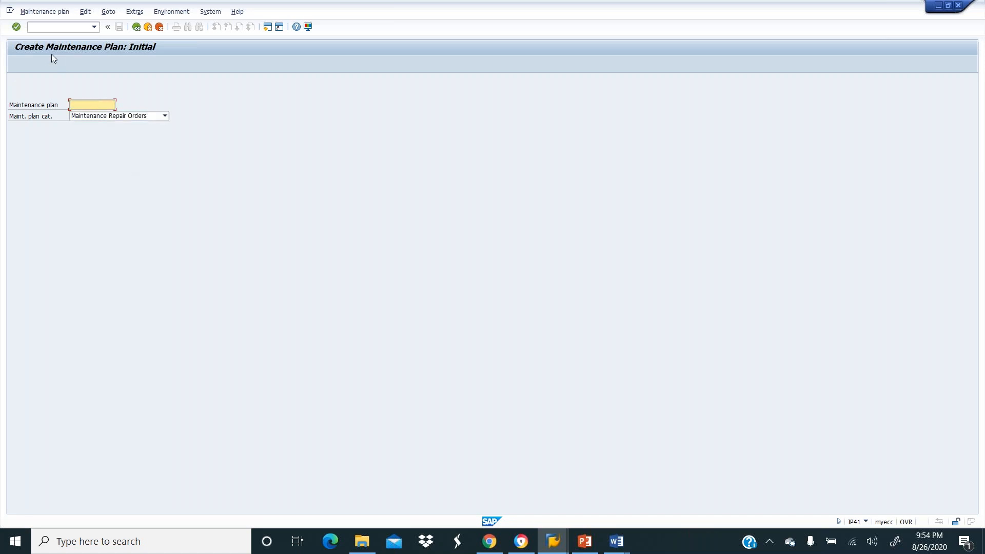
click(17, 27)
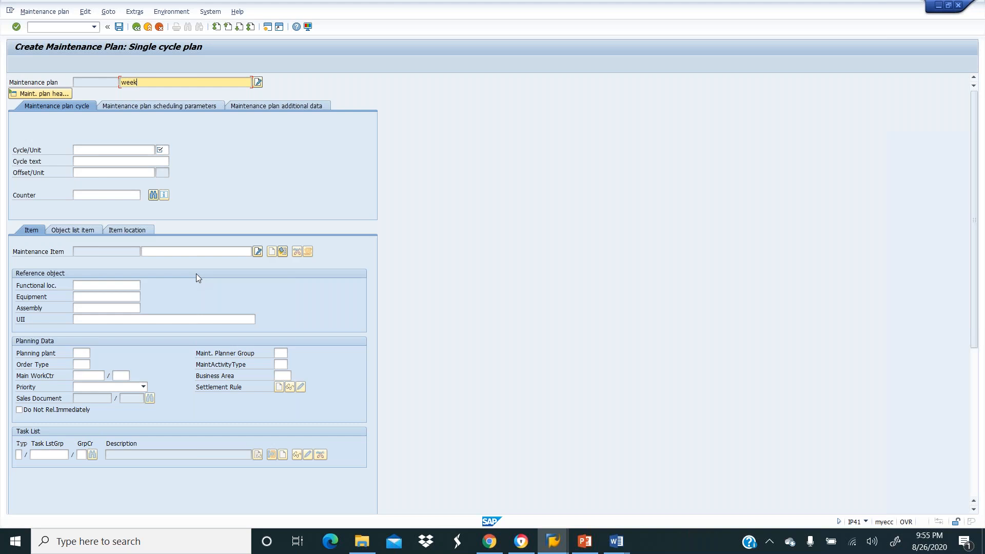
Finish the description 'weekly schedule oil check' and enter cycle 100 with unit day.
text(hedule oil check)
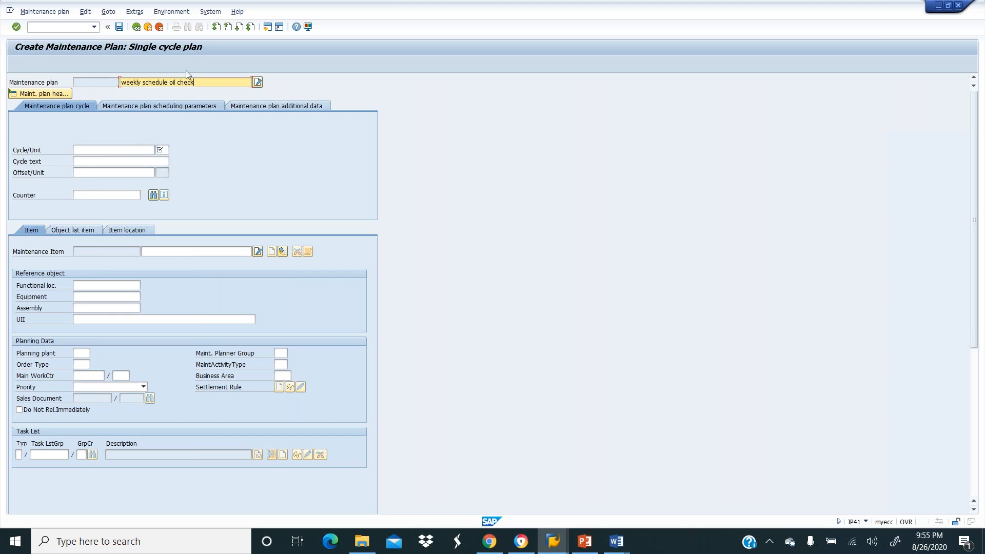
click(120, 150)
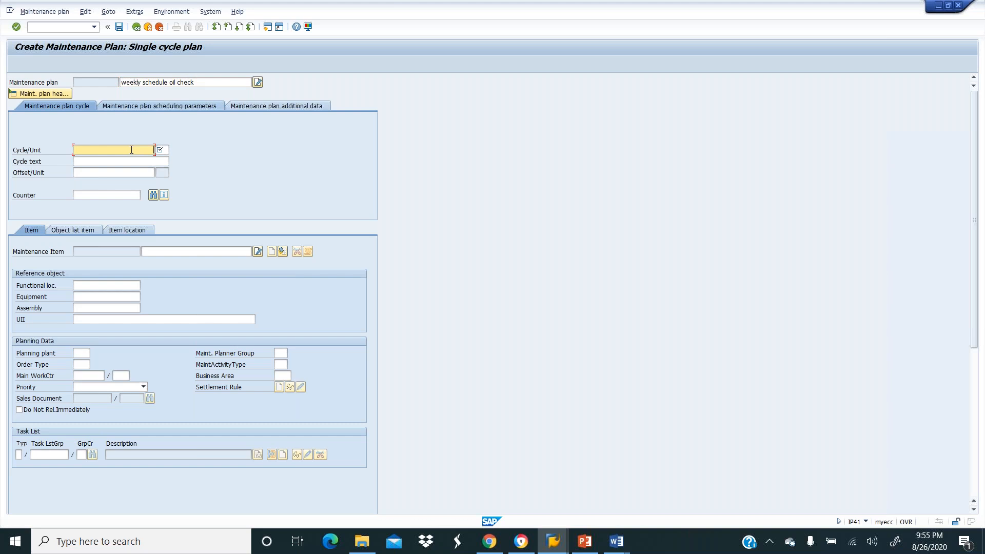
click(162, 150)
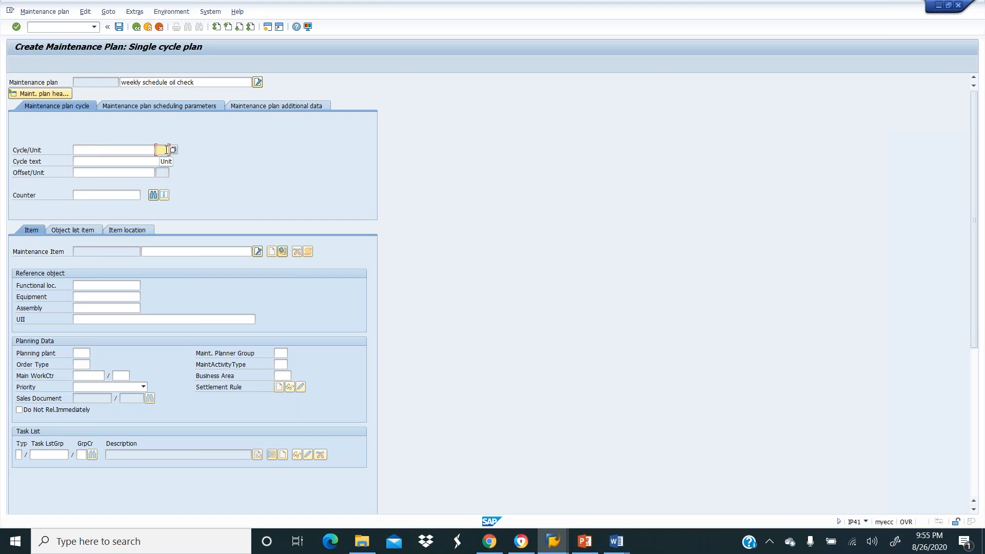
click(173, 149)
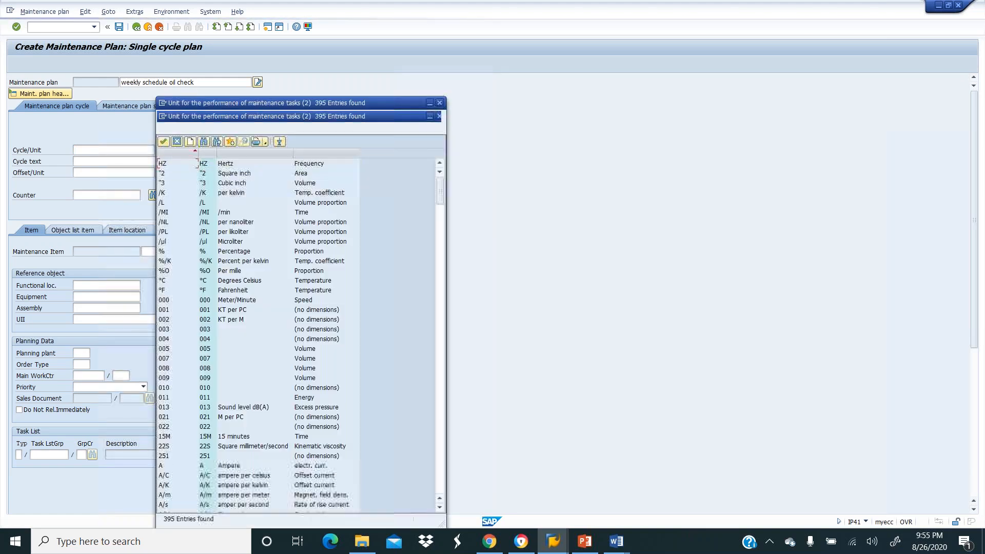
click(440, 103)
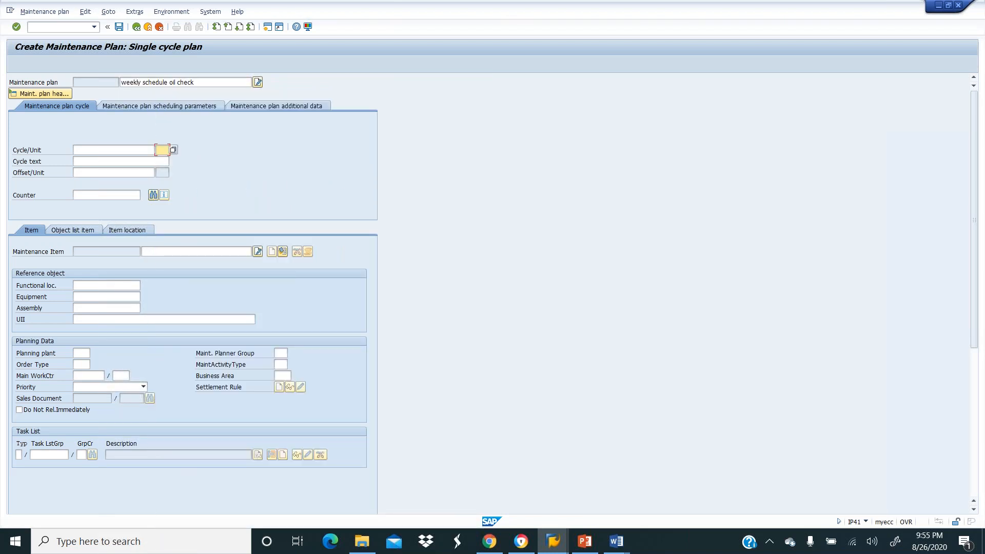
text(dat)
text(y)
click(117, 151)
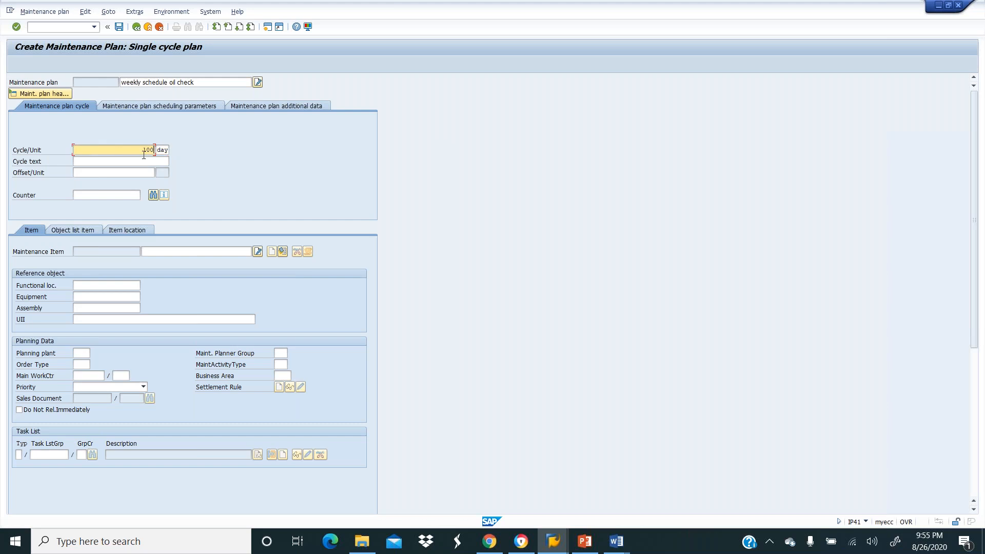
key(Tab)
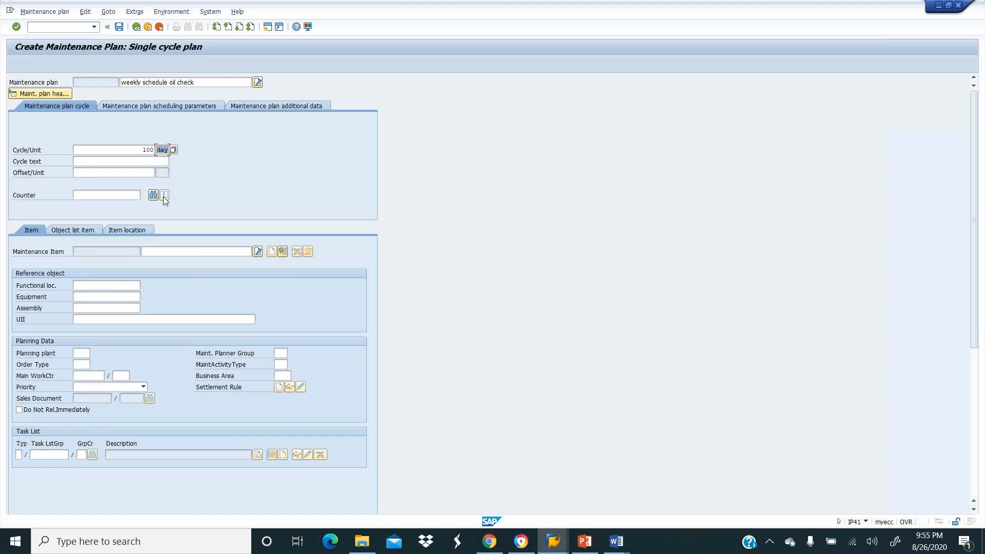
click(111, 284)
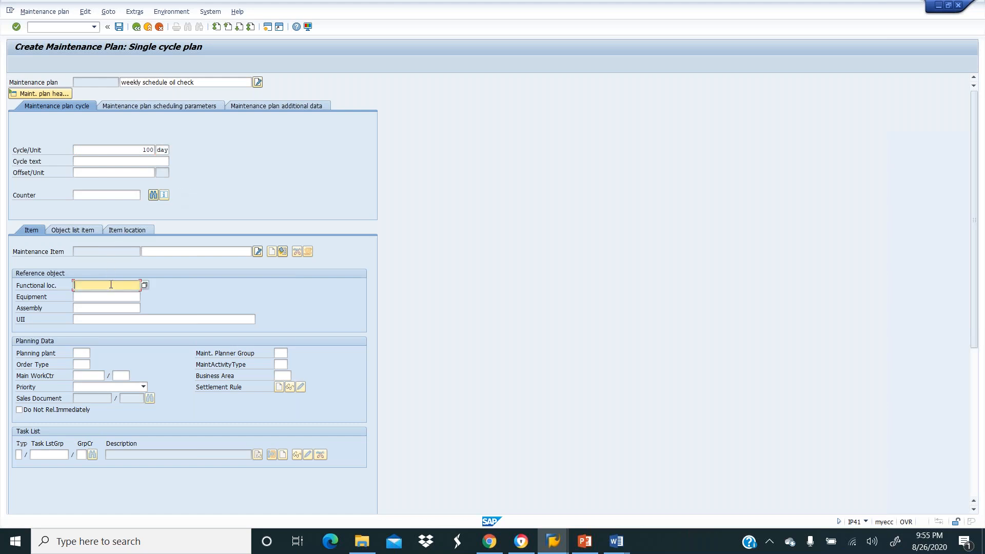
click(145, 285)
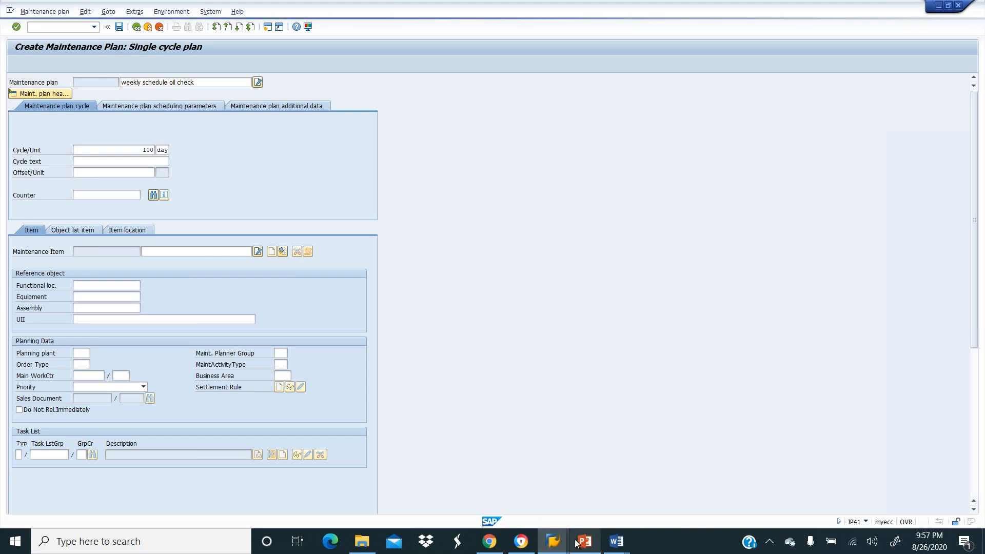
Switch through the taskbar to the Range Maintenance window and back to Create Maintenance Plan.
mouse_move(562, 542)
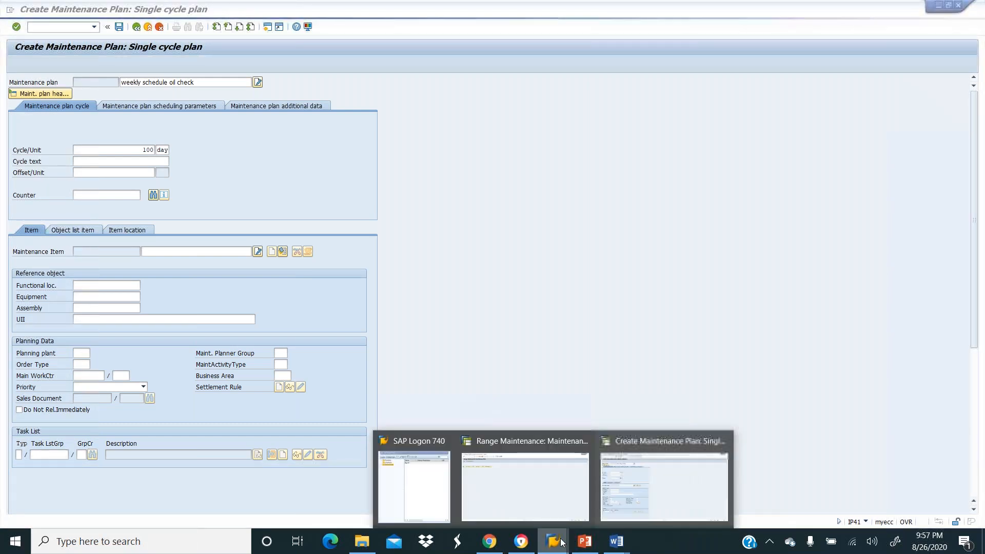
click(608, 494)
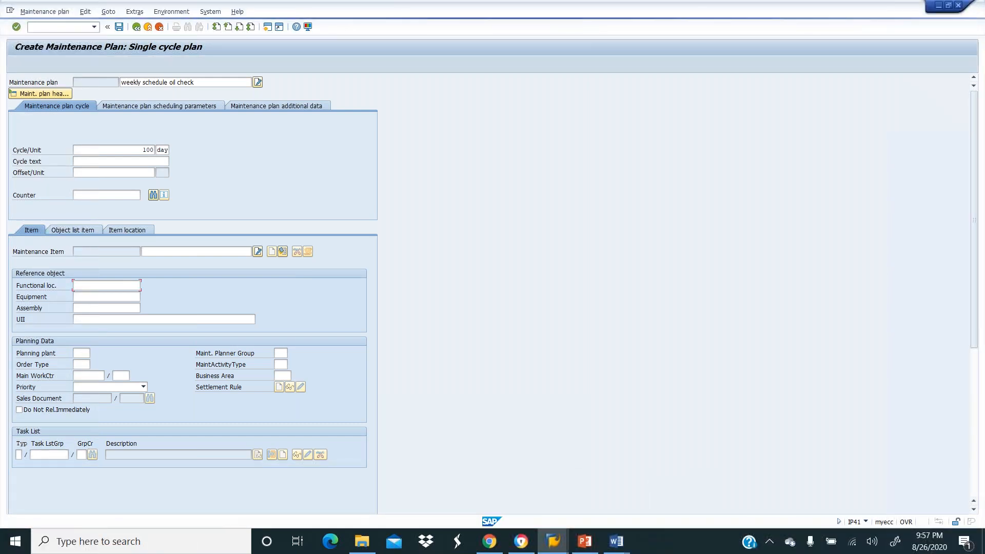
click(554, 543)
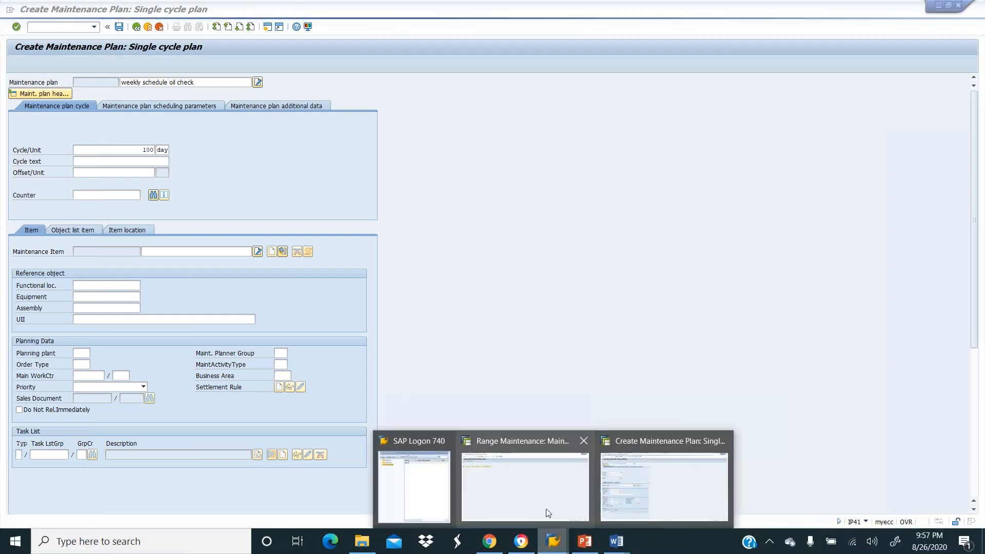
click(545, 490)
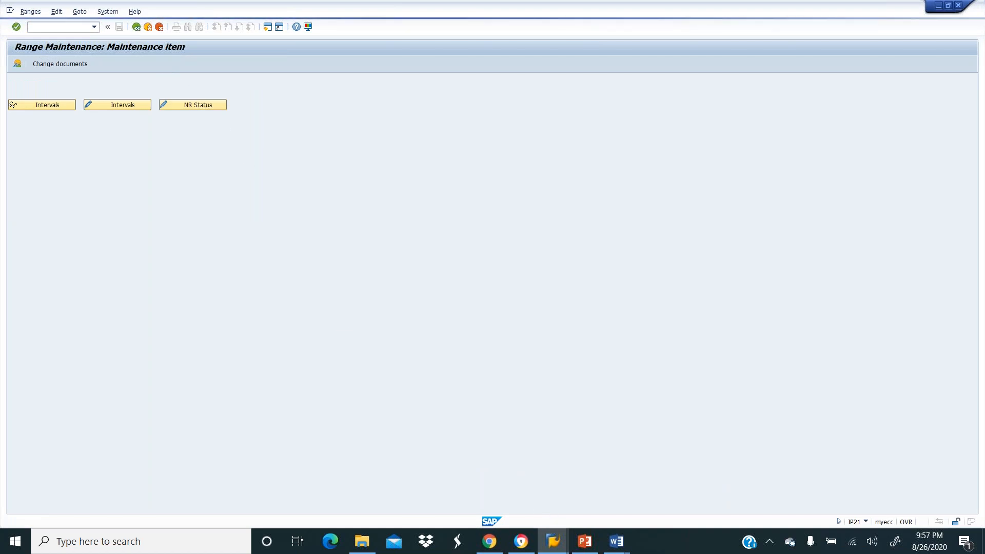
click(553, 543)
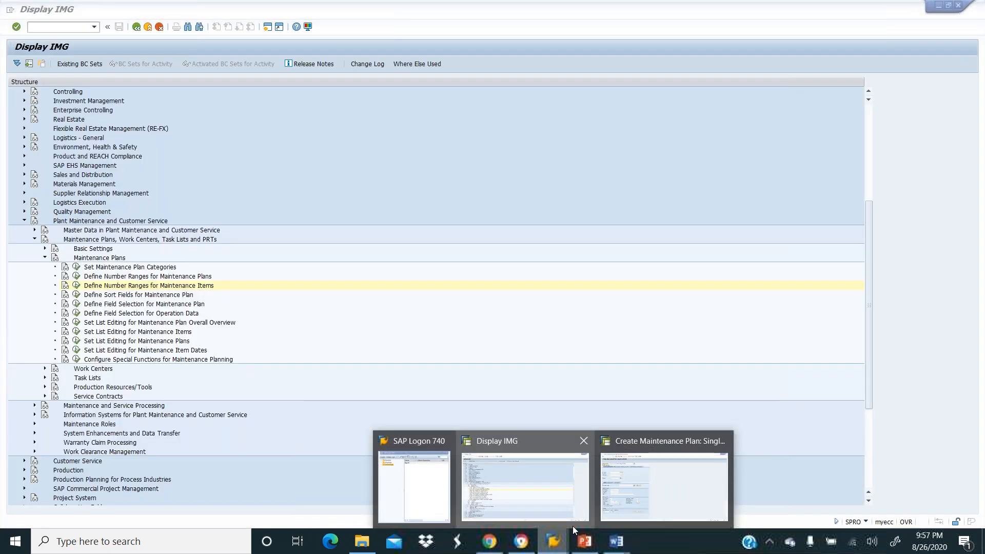
click(638, 479)
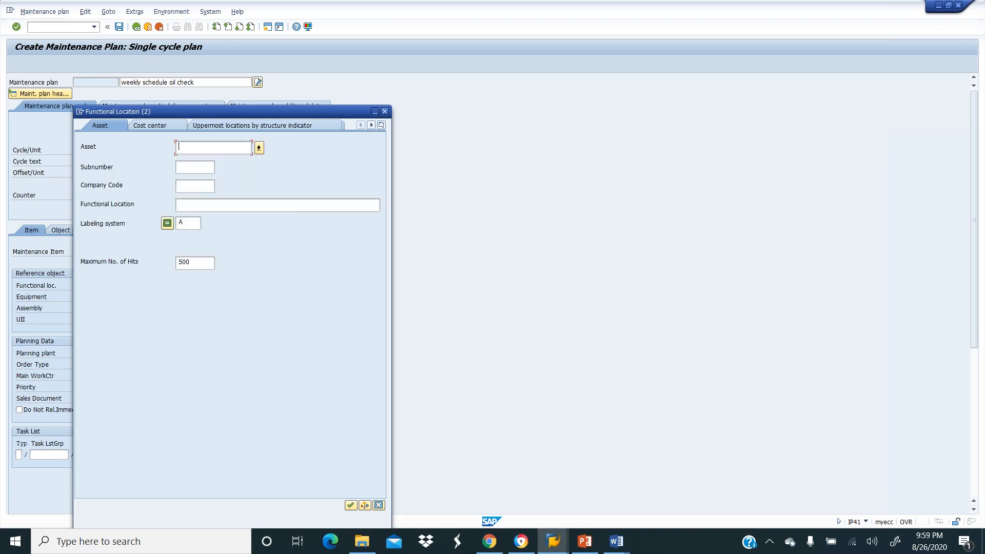
Enter planning plant GETX and order type PM01 (Maintenance Order) in the planning data.
click(384, 112)
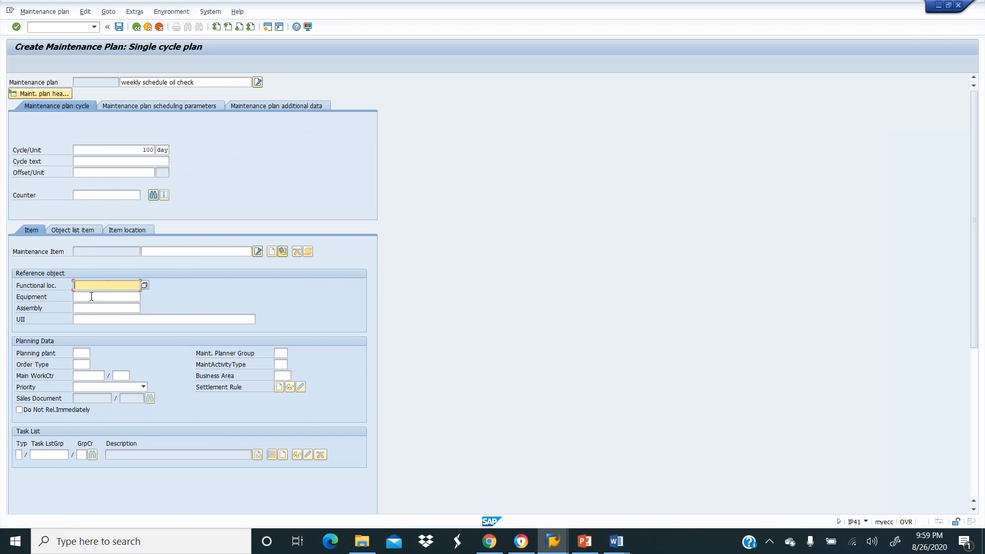
click(81, 353)
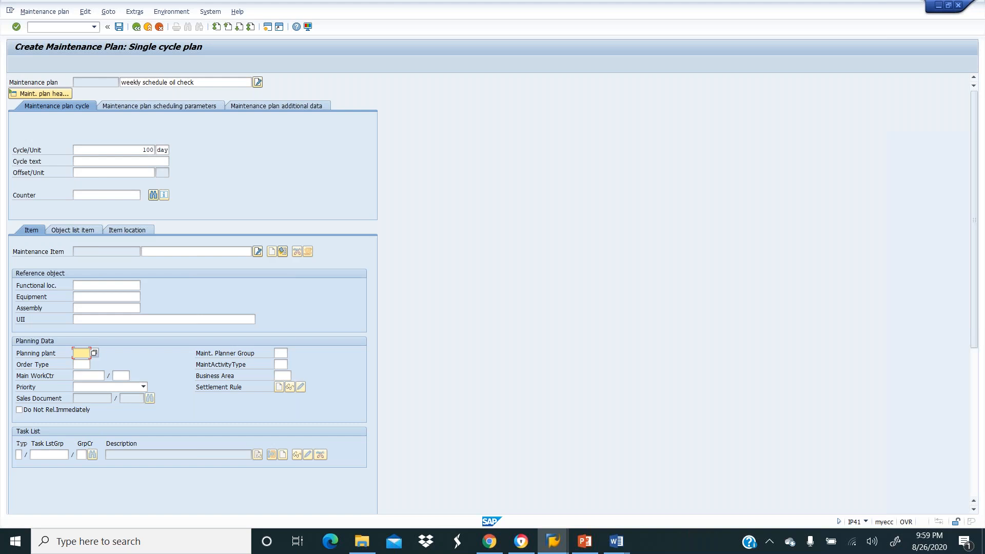
text(getx)
key(Tab)
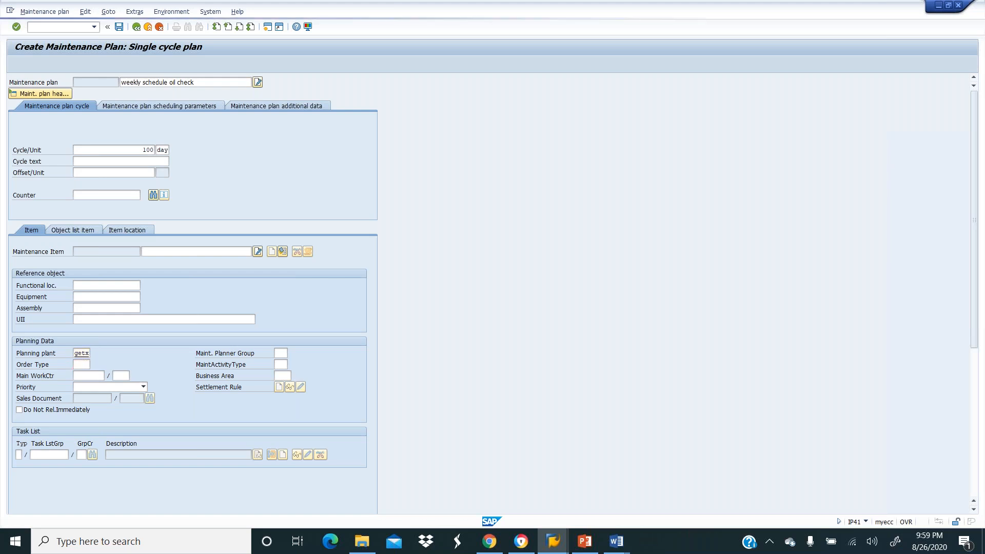
key(F4)
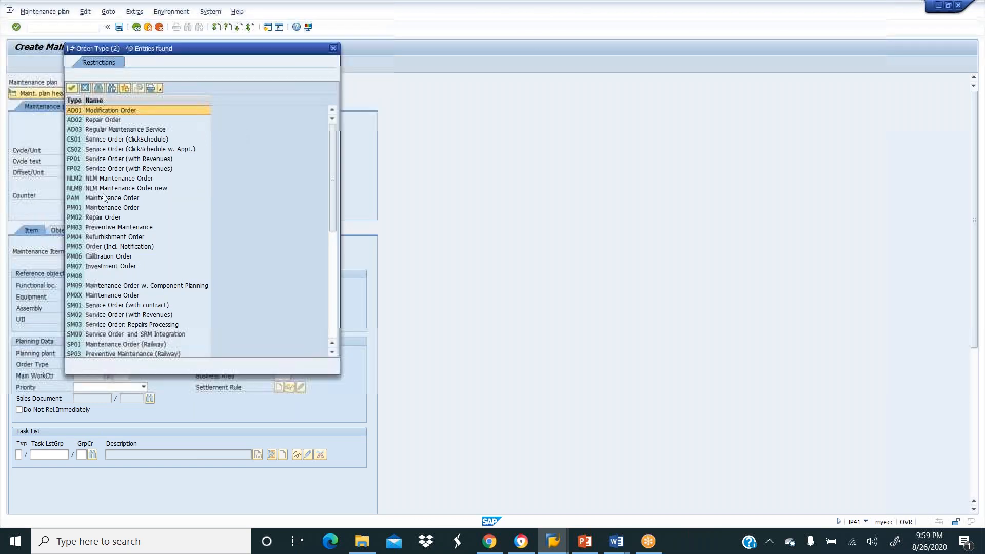
click(103, 209)
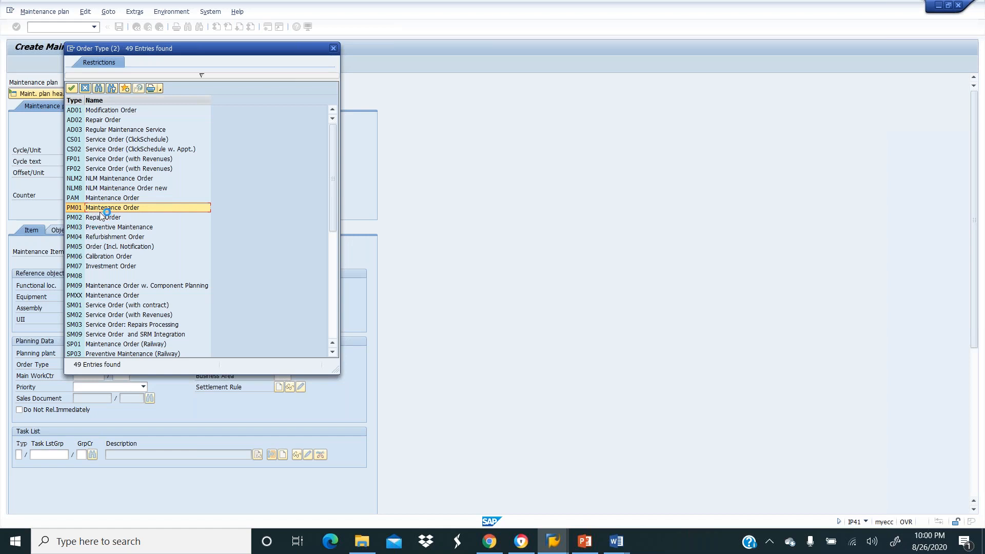
double_click(79, 208)
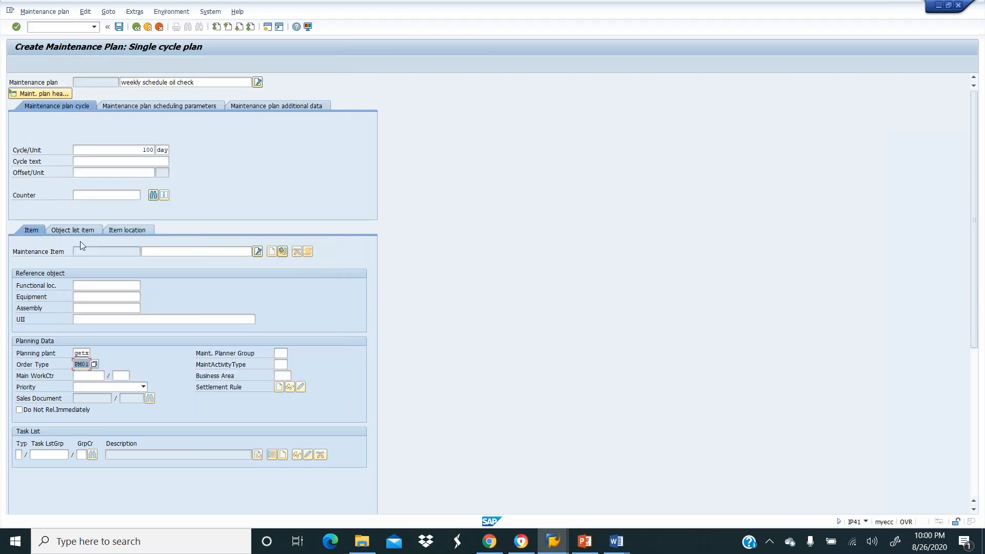
Check work centers and priorities without choosing, then set maintenance planner group G10.
click(87, 376)
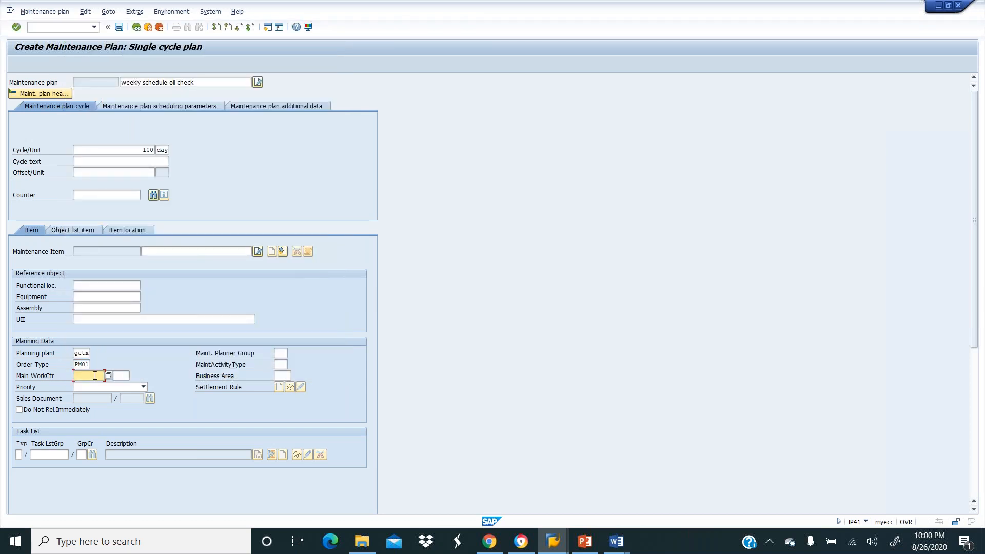
click(108, 376)
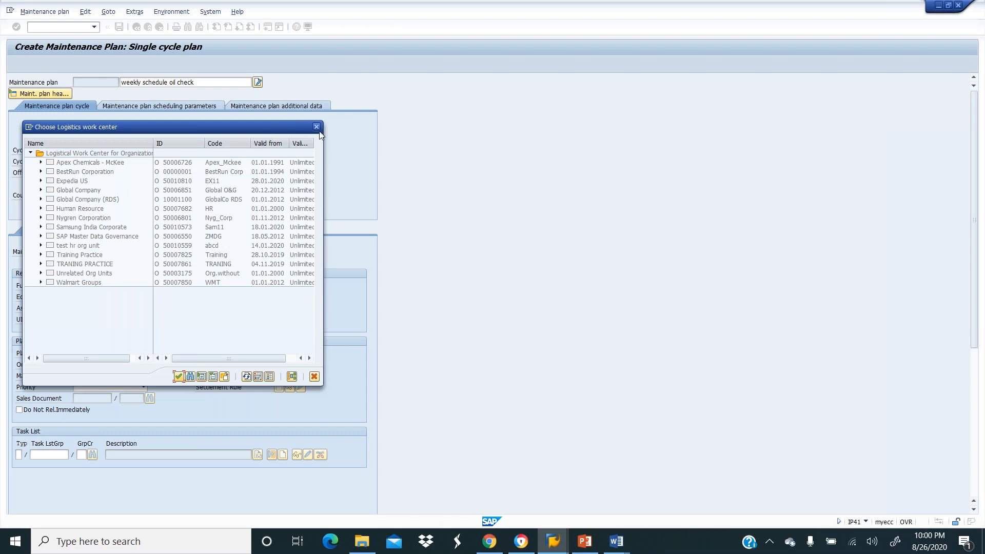
click(317, 129)
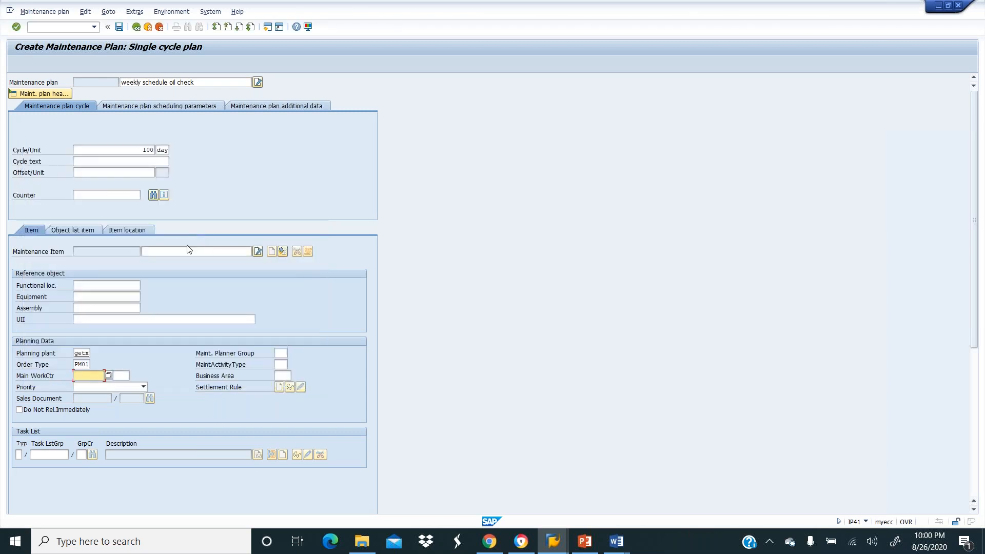
click(144, 388)
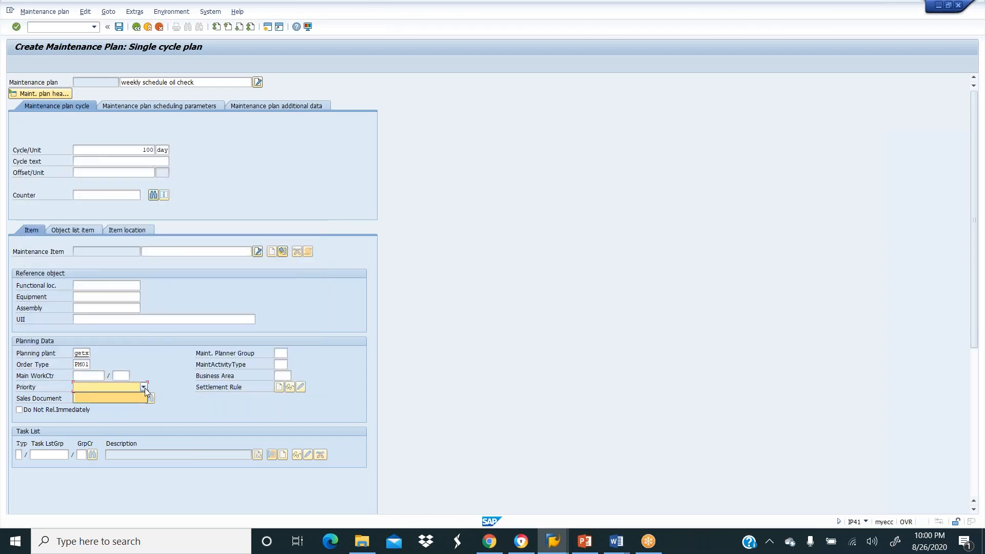
click(97, 389)
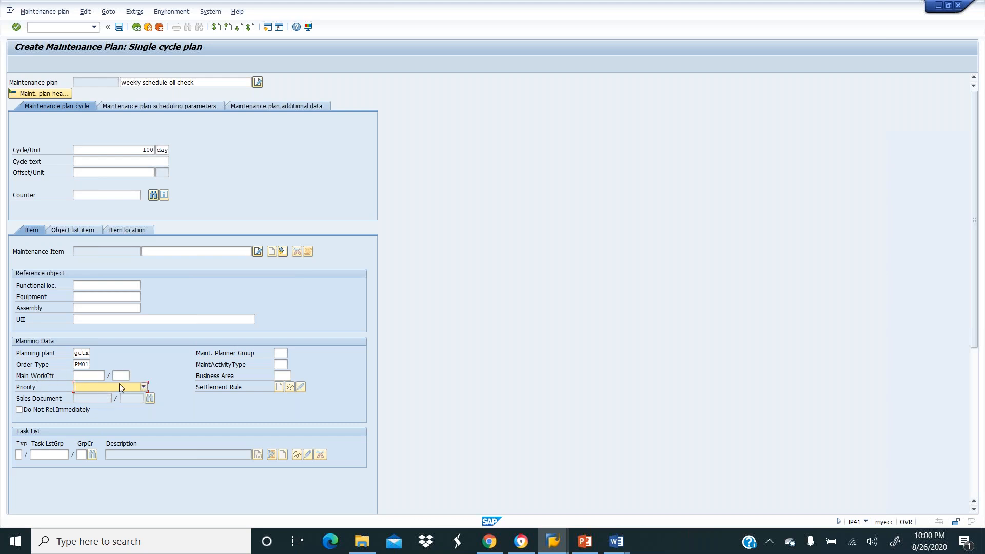
click(280, 353)
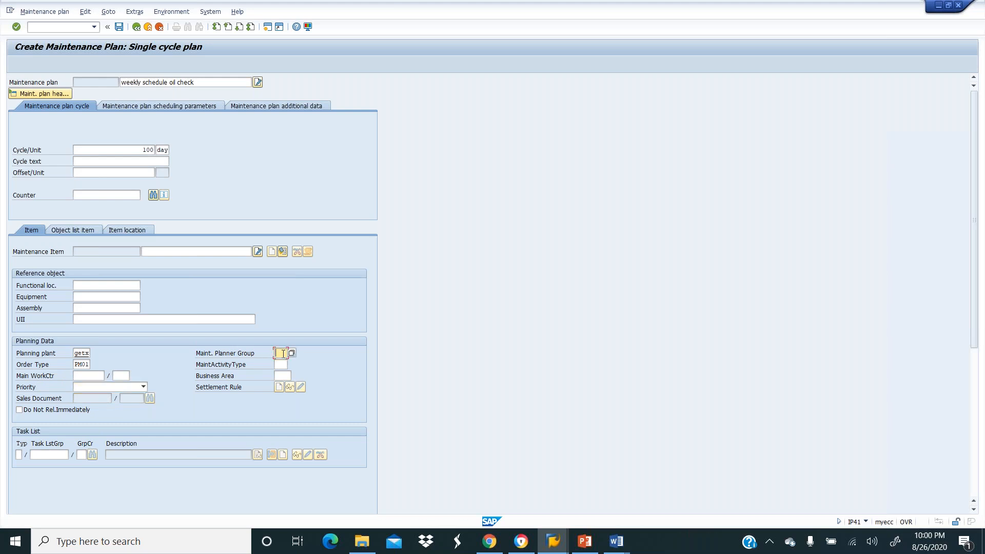
click(292, 353)
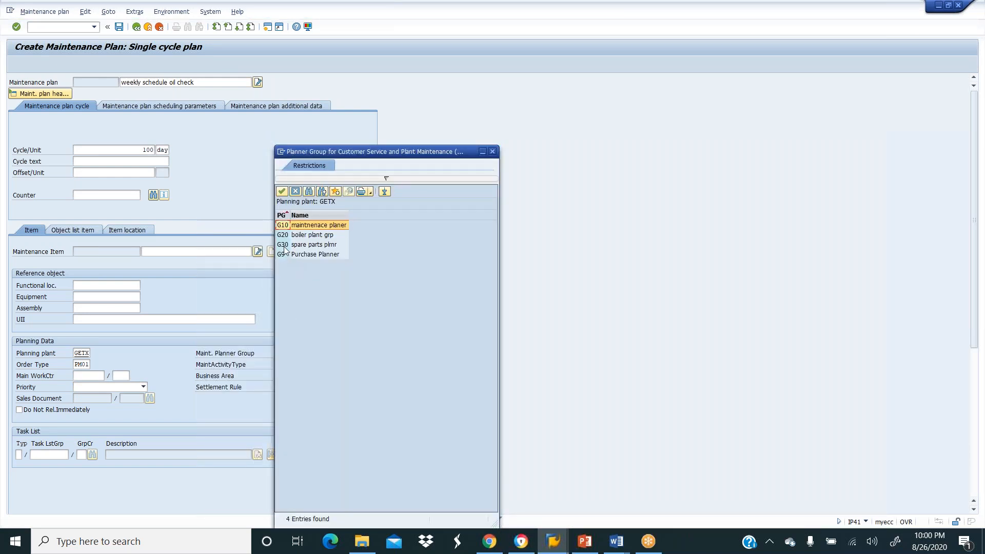
click(282, 192)
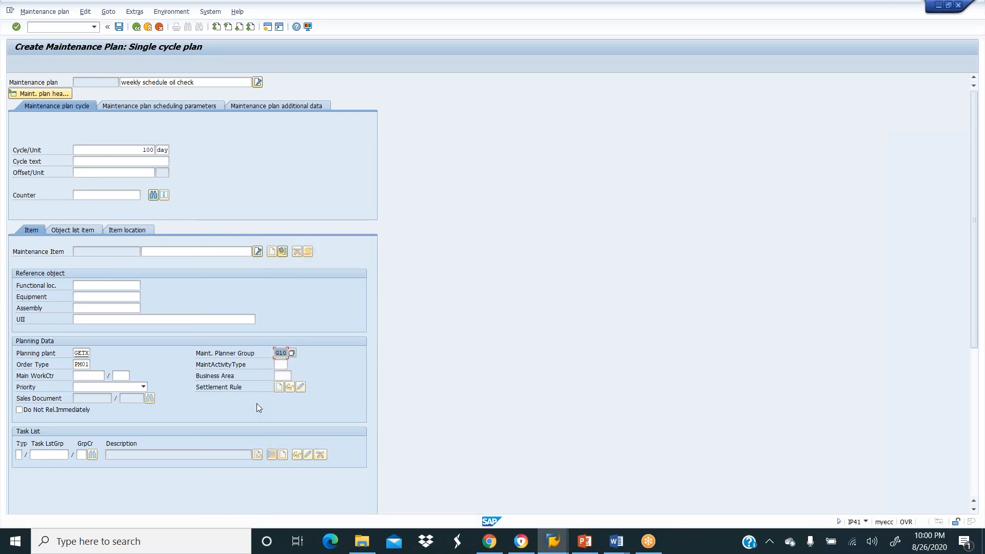
click(282, 363)
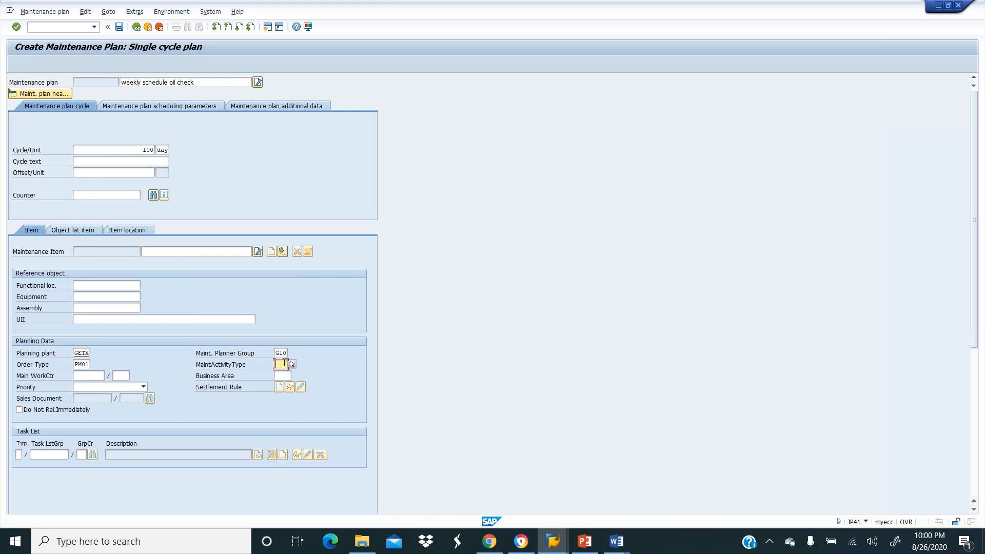
Set maintenance activity type 102 (Regular maintenance) and business area 0001.
click(291, 363)
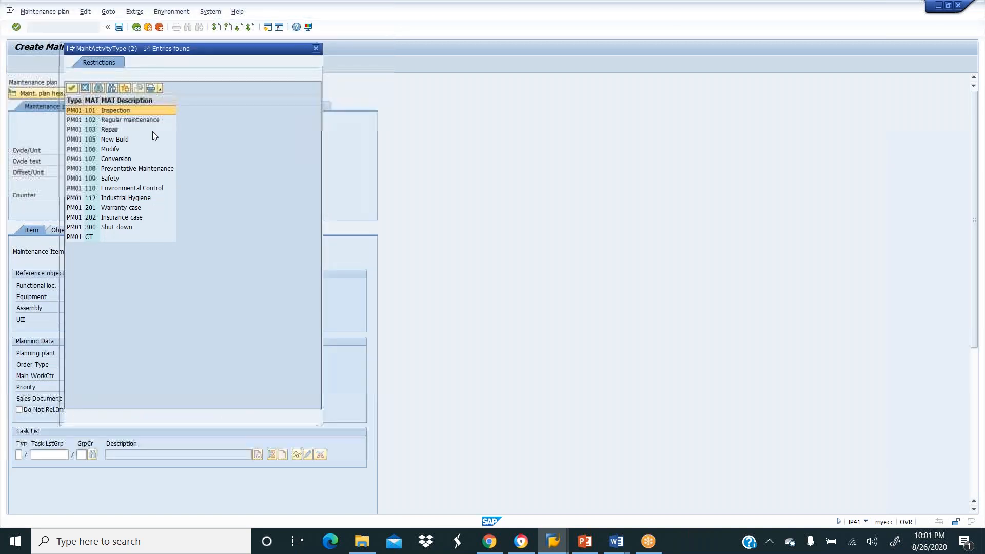
click(73, 121)
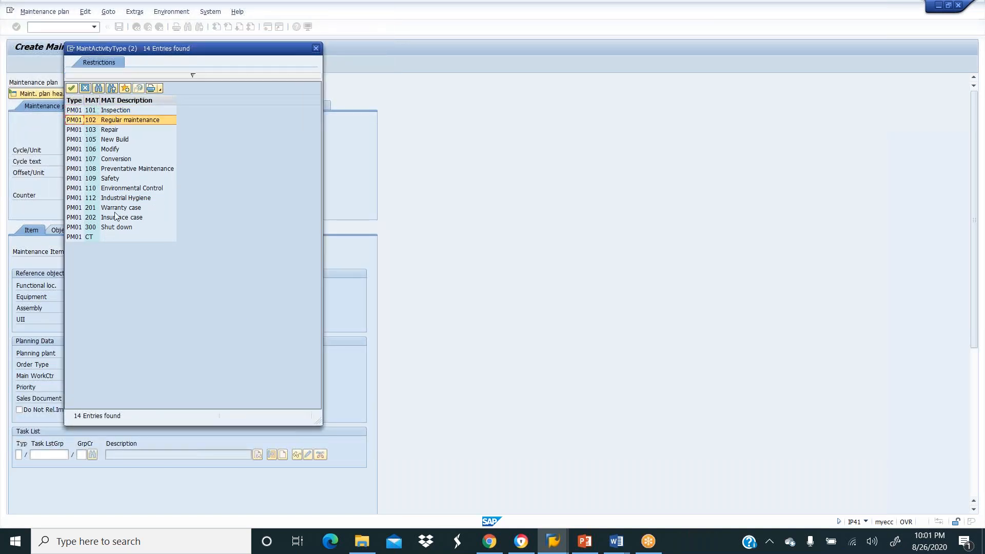
click(71, 87)
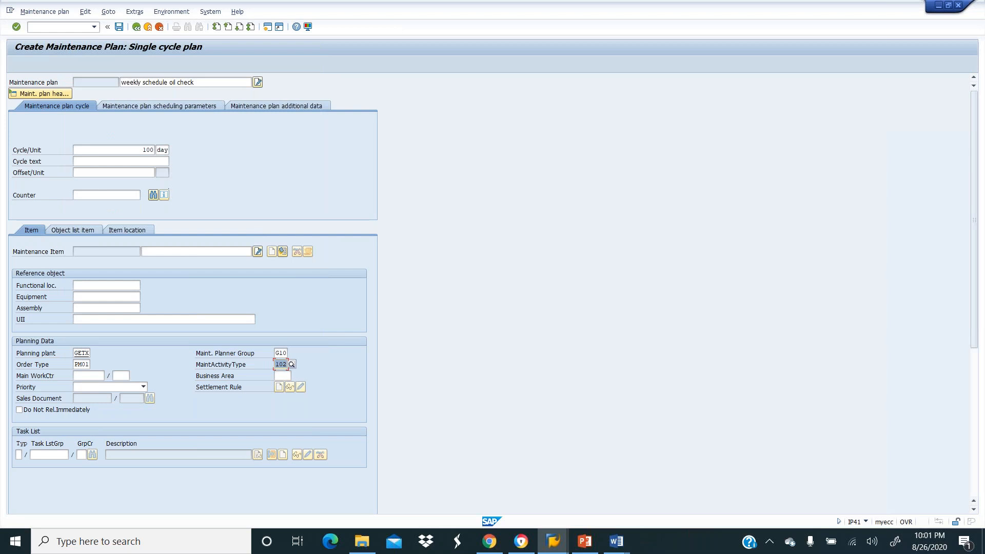
click(288, 375)
click(296, 376)
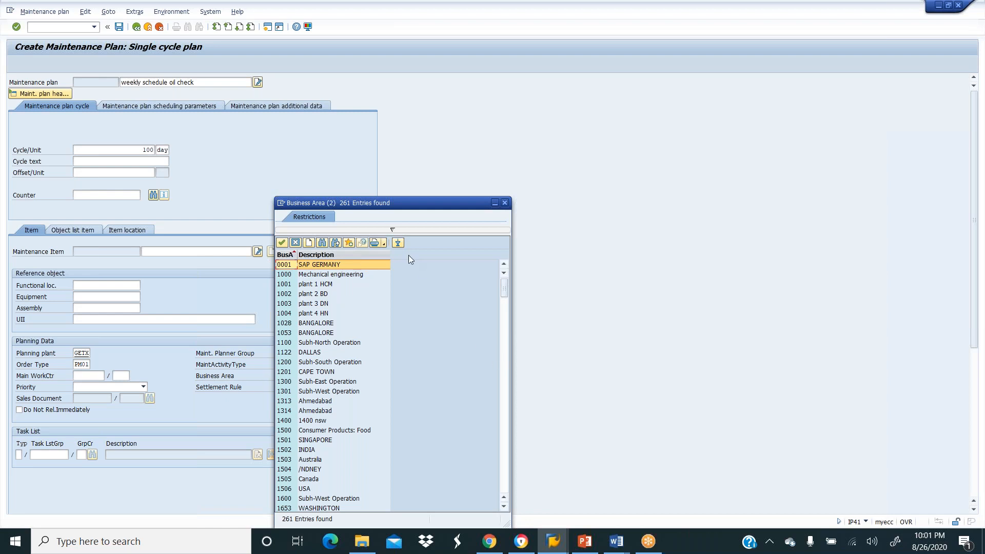
click(281, 244)
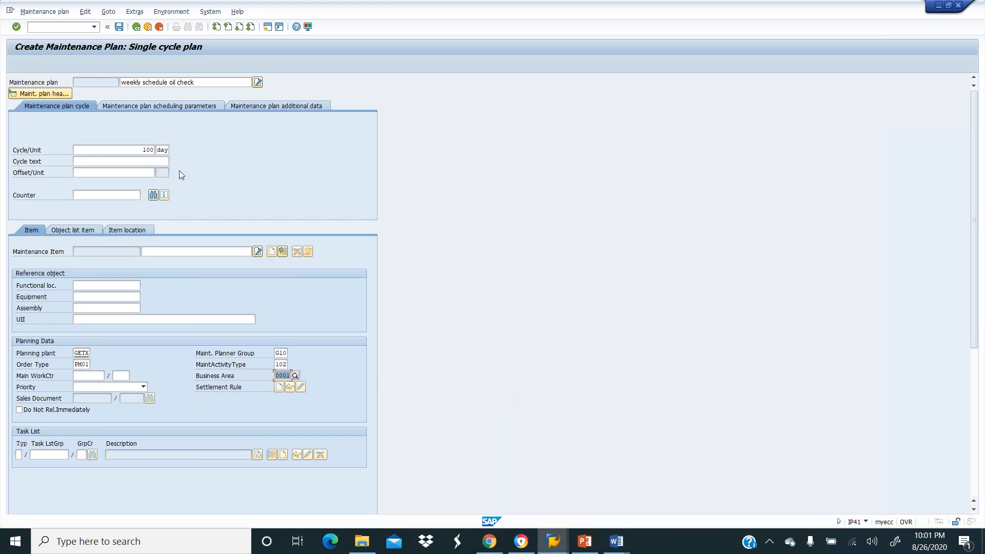
Search functional locations for company code GE10, find none, and close the search.
click(141, 105)
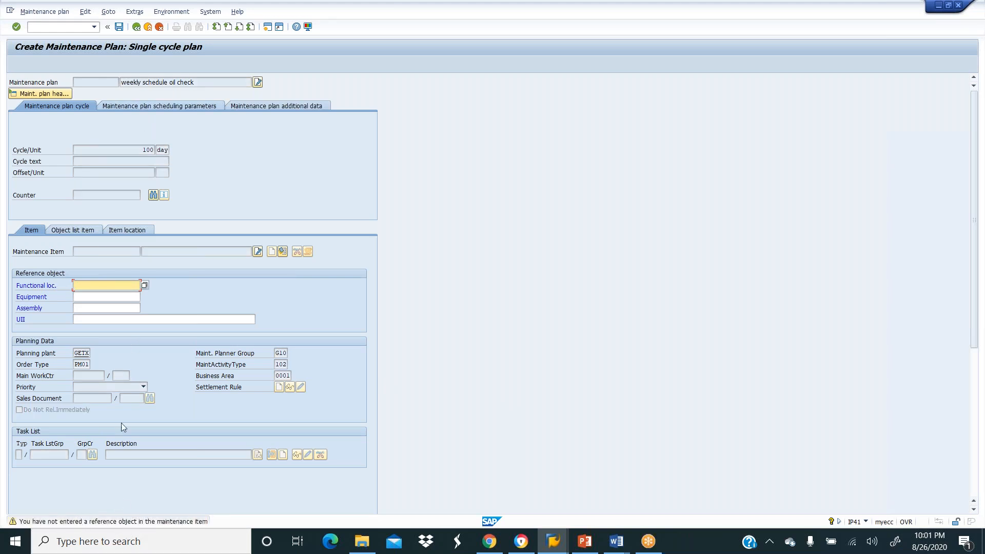
click(144, 285)
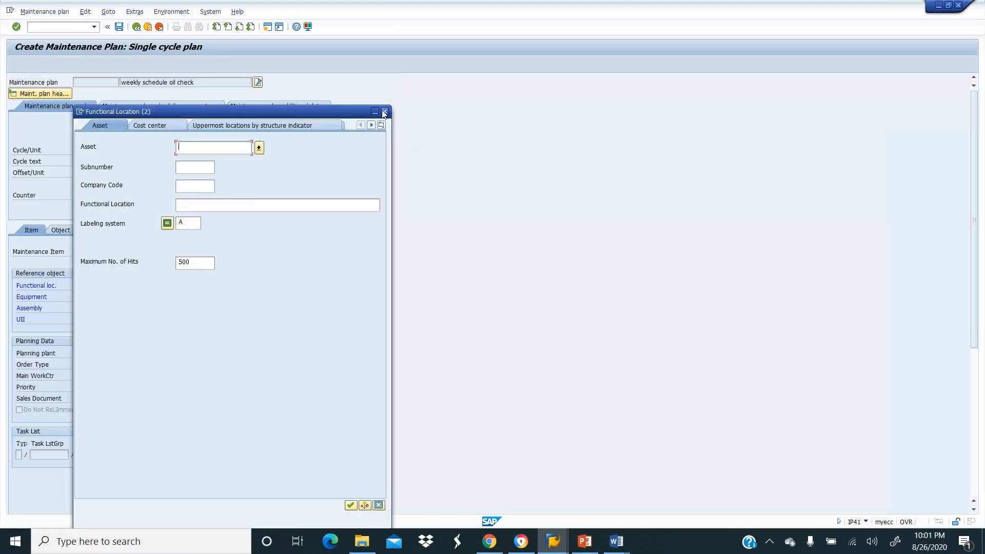
click(199, 186)
text(ge1)
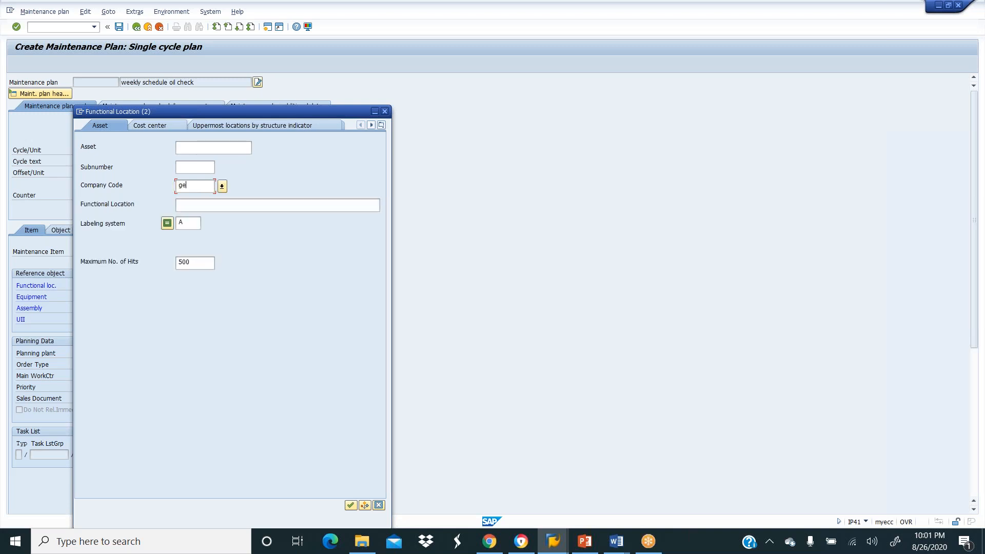
key(BackSpace)
key(BackSpace)
text(GE10)
key(Return)
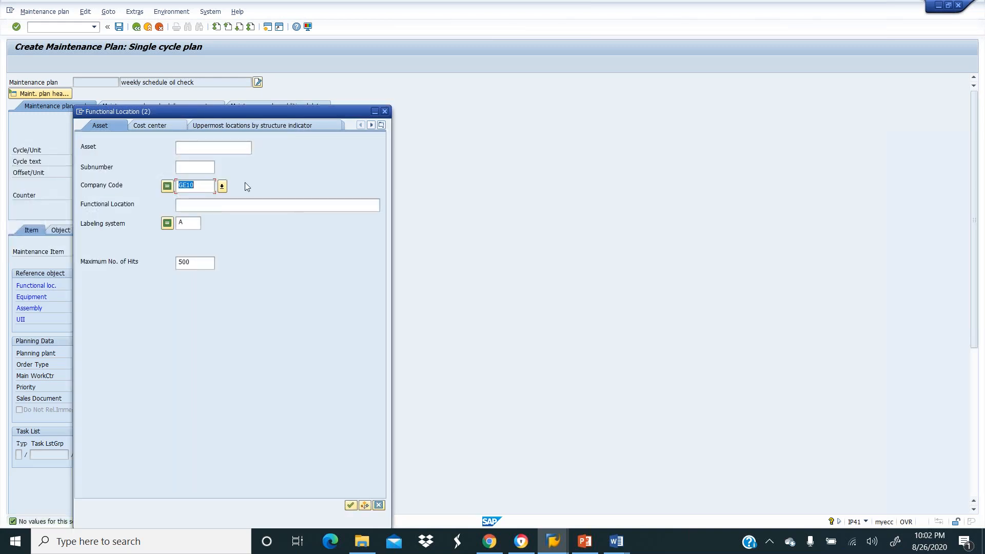
click(385, 112)
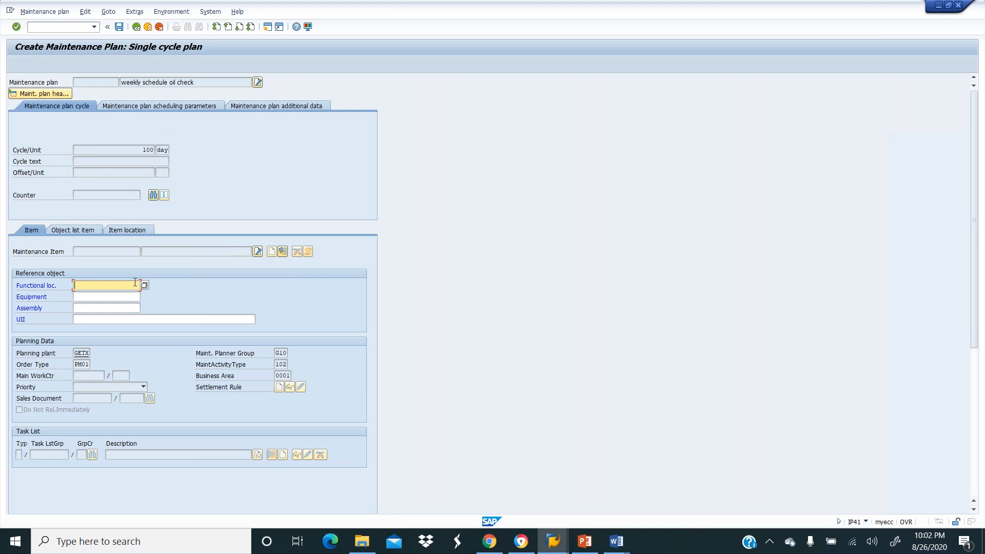
Check the maintenance item entries, then start a second SAP session.
click(135, 107)
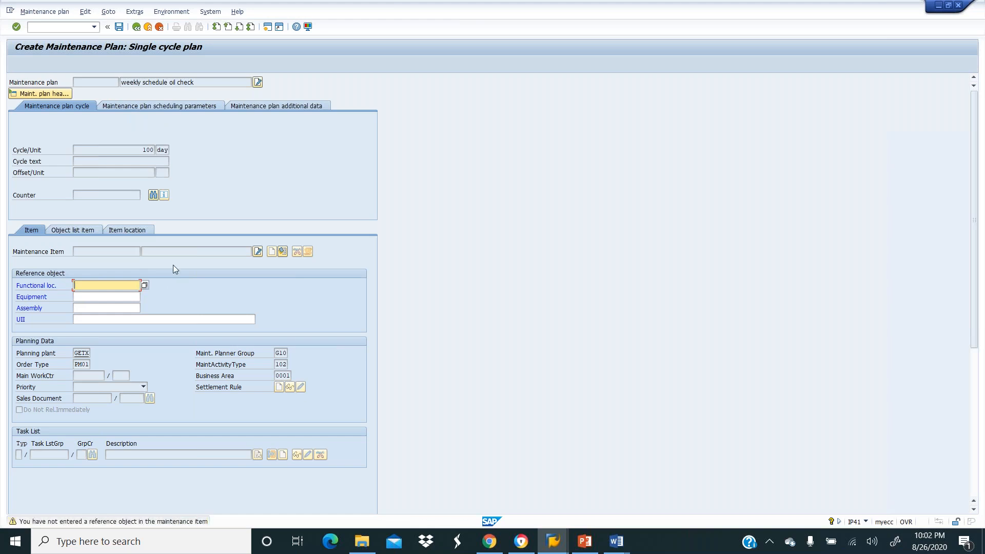
click(82, 234)
click(267, 28)
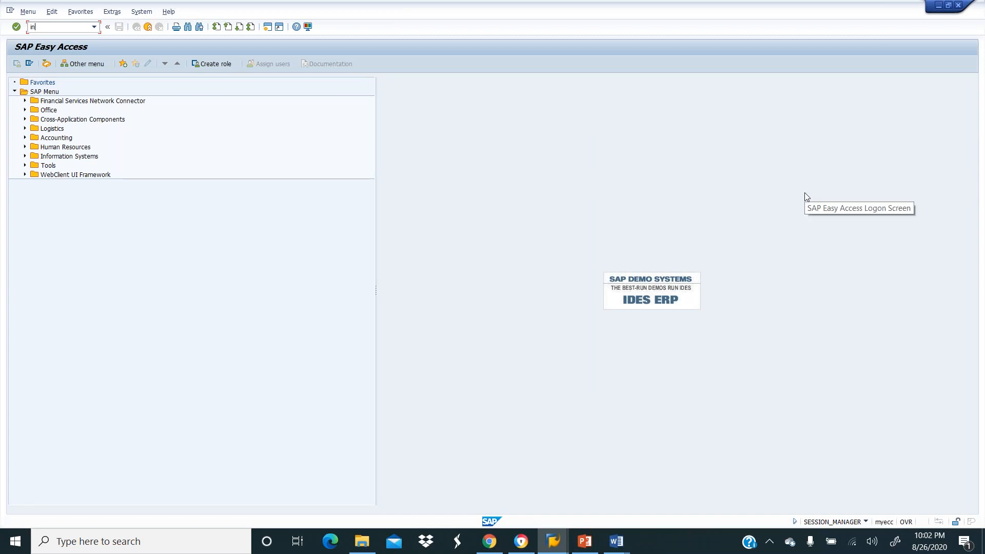
Run IL01 and create functional location PUR100, taken from the input history.
key(BackSpace)
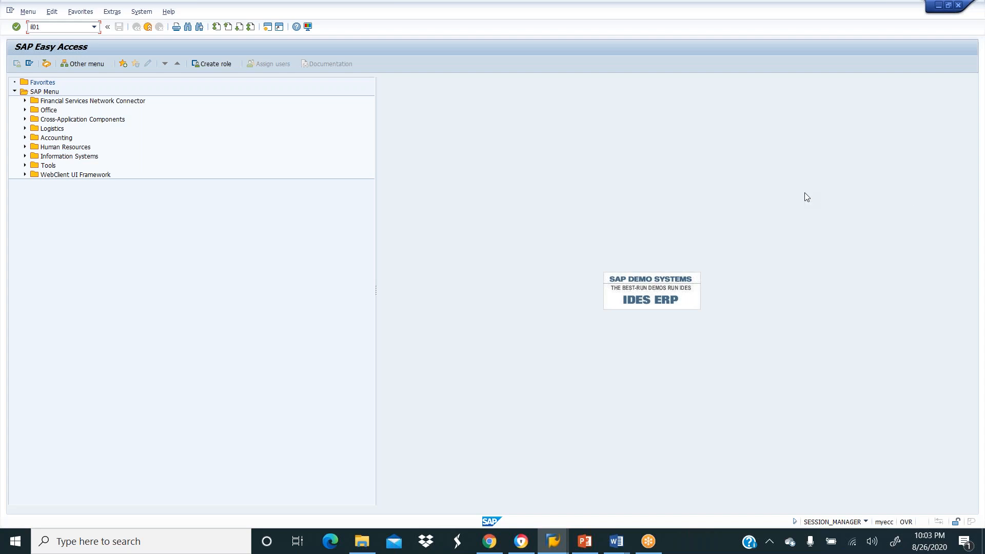
key(Return)
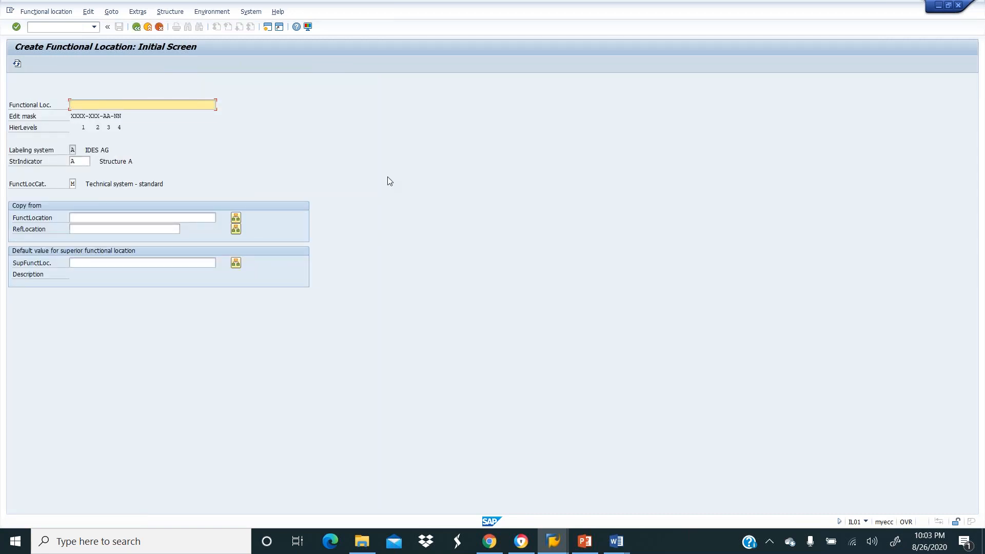
text(PU)
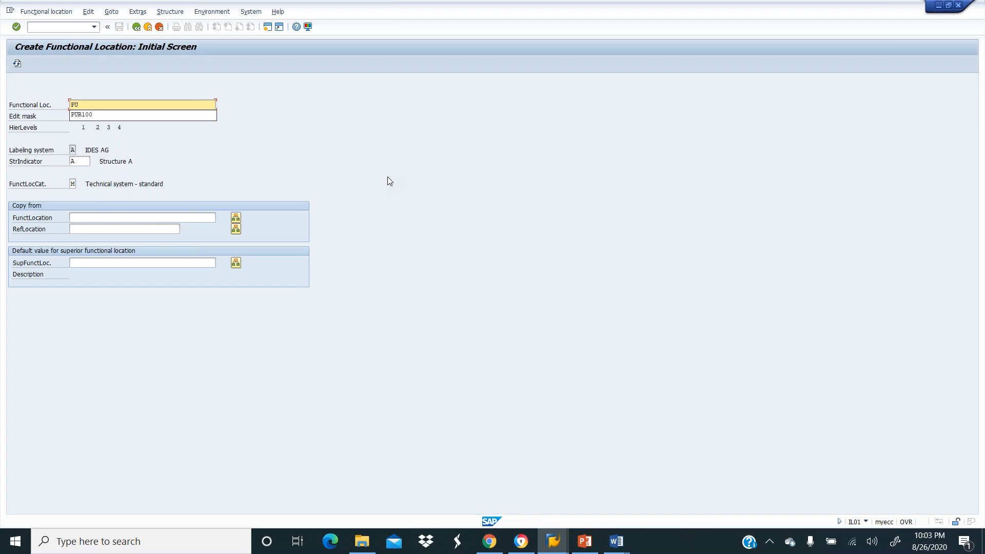
click(94, 115)
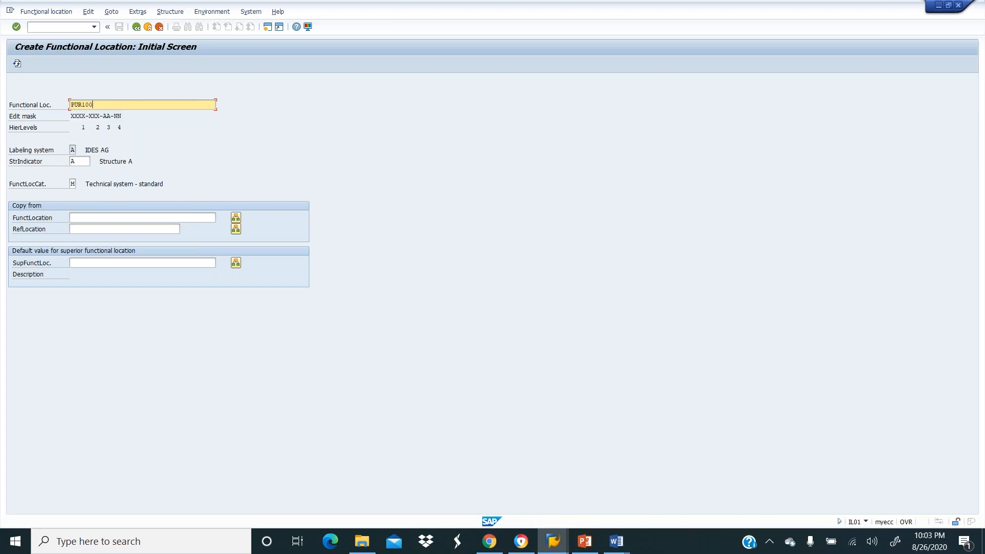
key(Return)
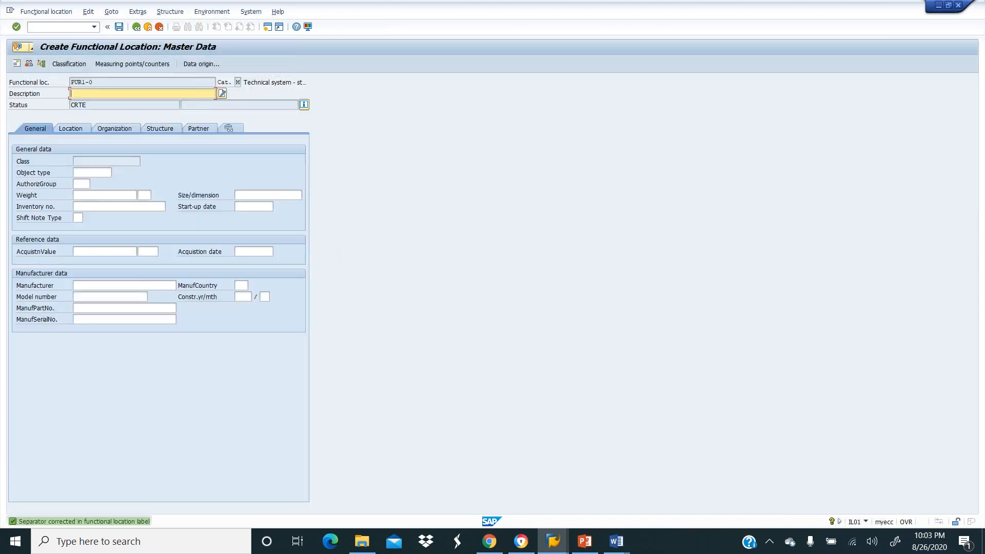
Give the new functional location the description CLEANING PLANT.
text(CL)
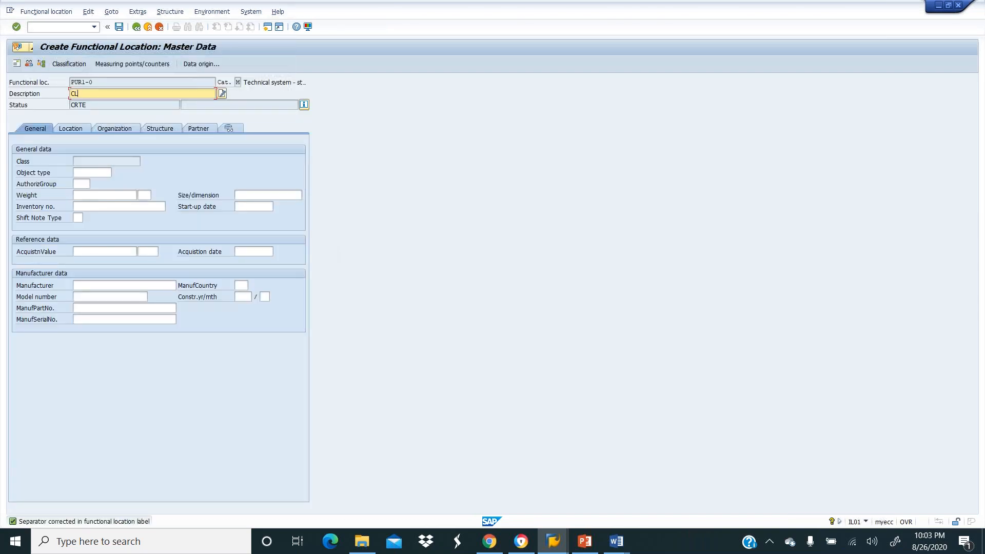
text(EANING PALNT)
key(BackSpace)
key(BackSpace)
key(BackSpace)
key(BackSpace)
text(LANT)
click(101, 172)
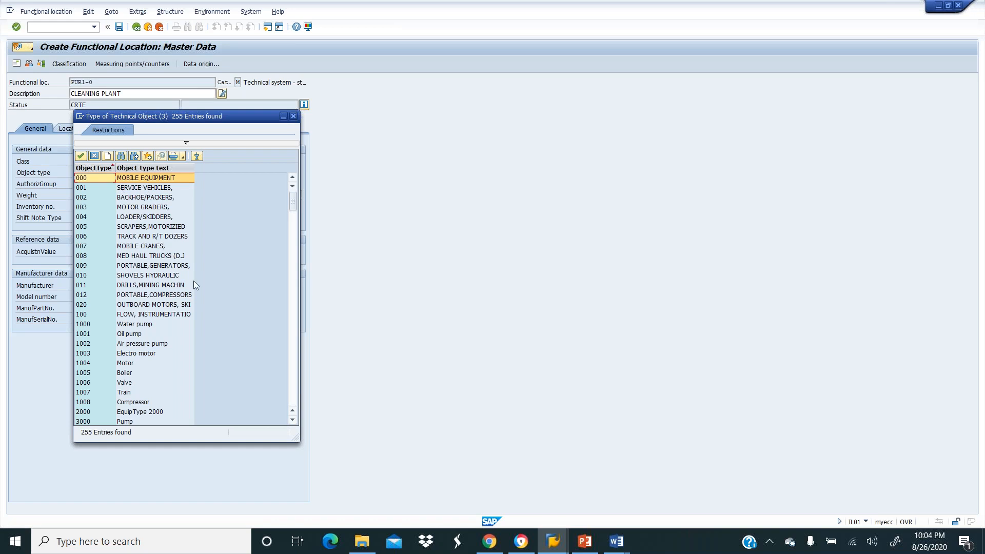
Scroll the technical object type list and search it for GETX.
click(297, 364)
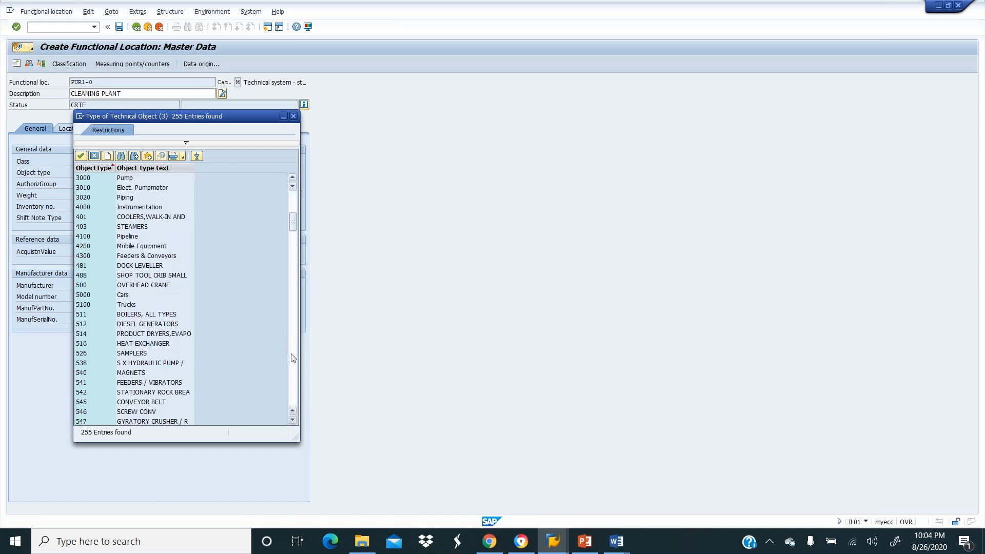
click(296, 365)
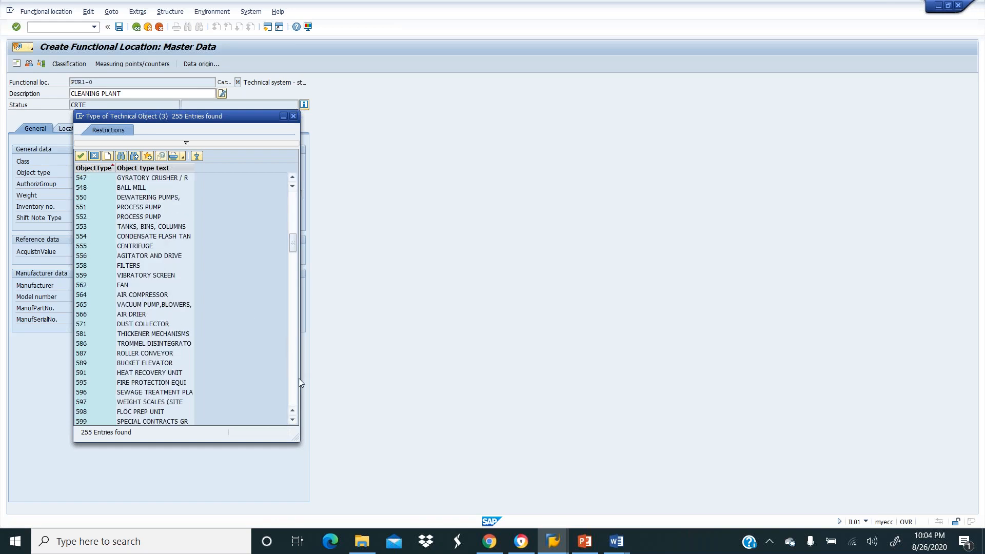
click(294, 399)
click(294, 401)
click(293, 400)
click(294, 400)
click(294, 400)
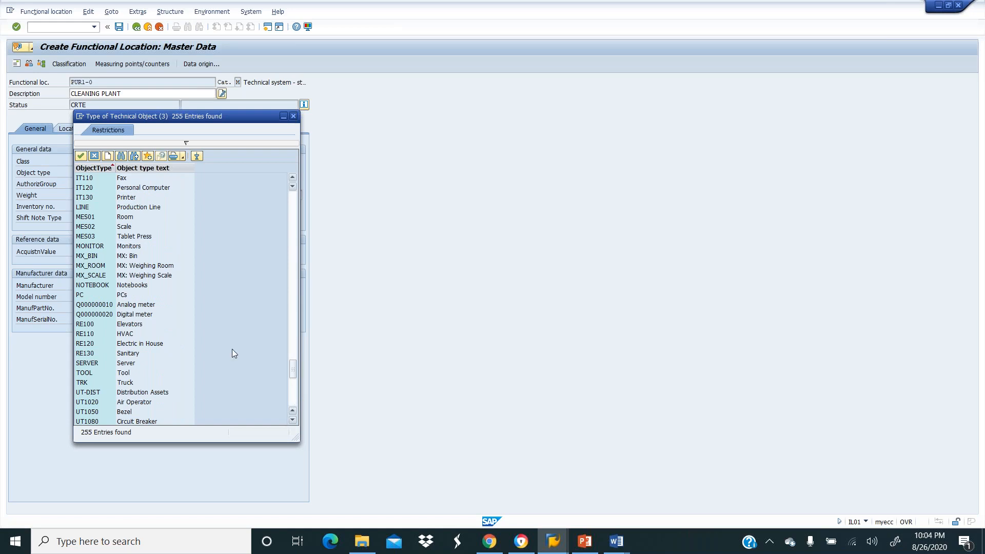
click(122, 156)
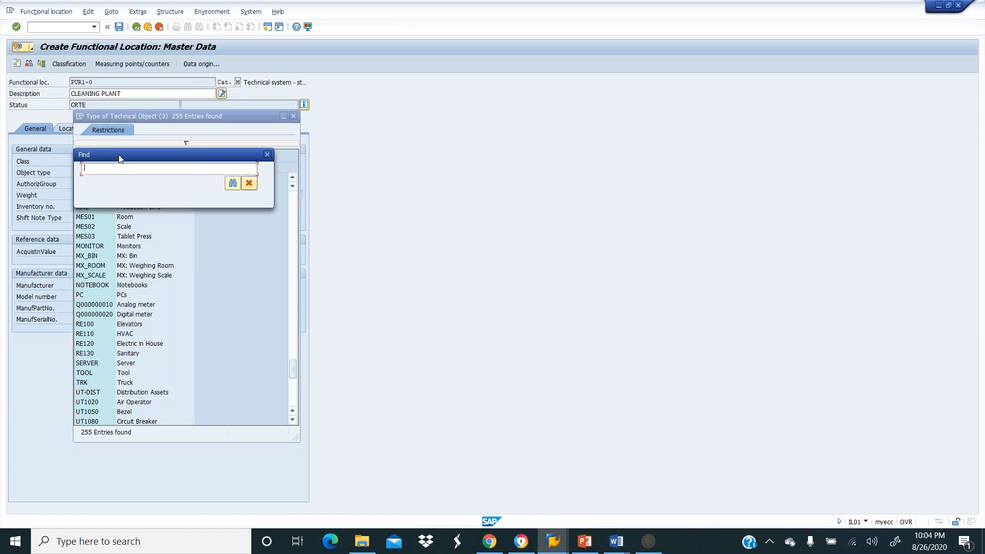
text(GETX)
key(Return)
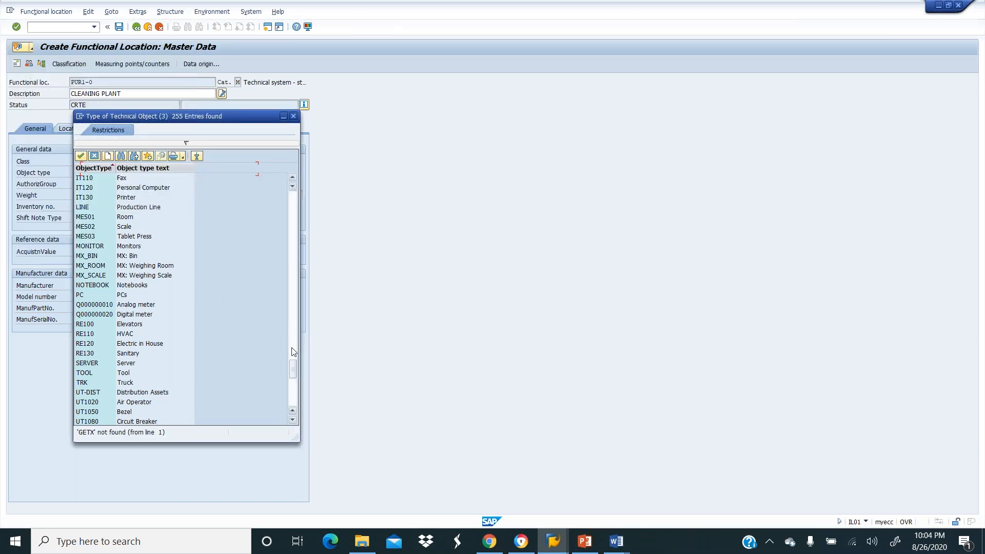
Choose object type 882 Generator from the list.
click(292, 382)
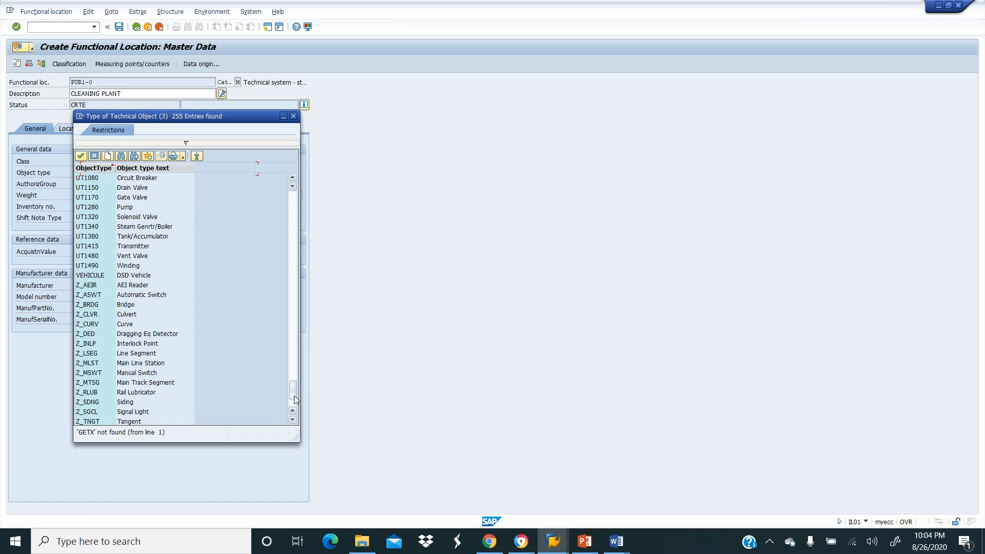
click(293, 288)
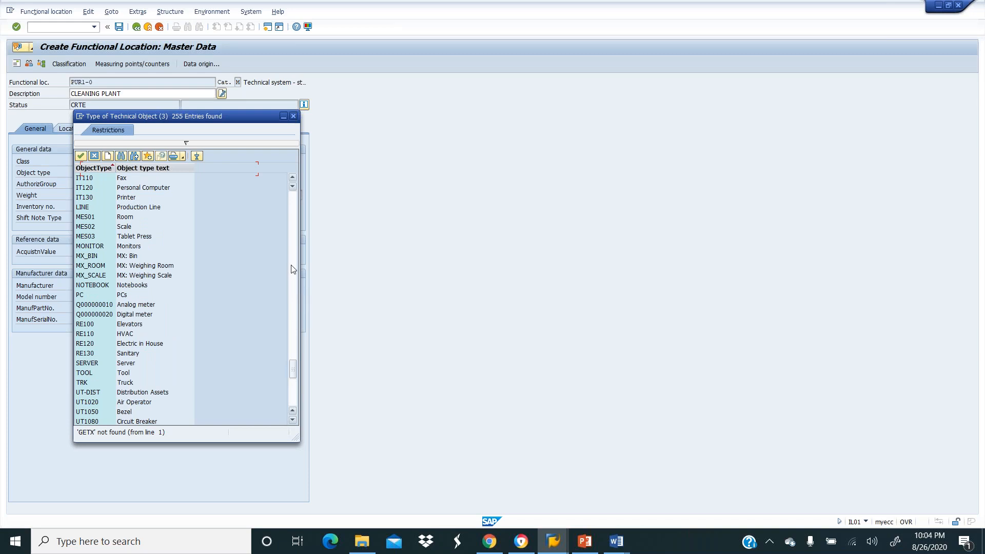
click(293, 269)
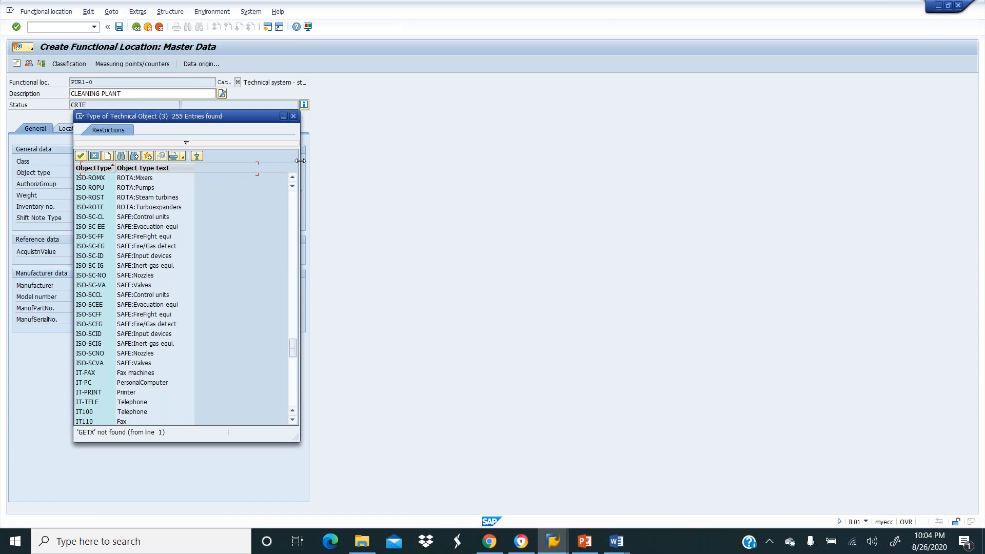
click(294, 210)
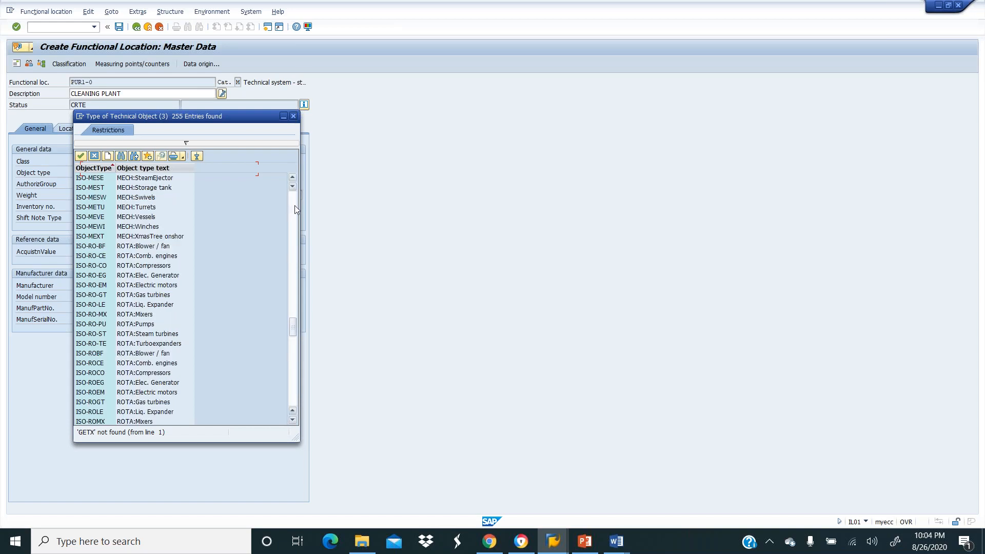
click(297, 204)
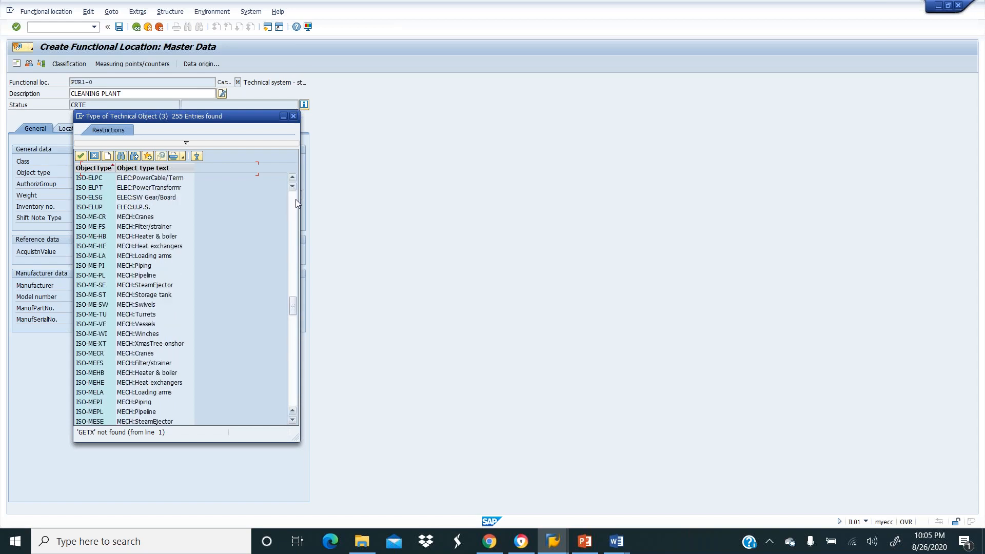
click(297, 204)
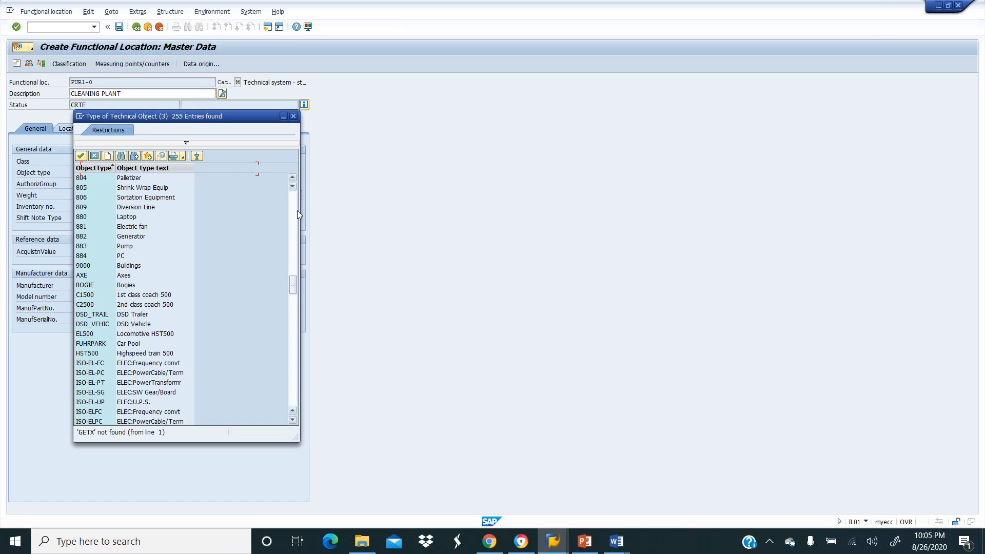
double_click(133, 239)
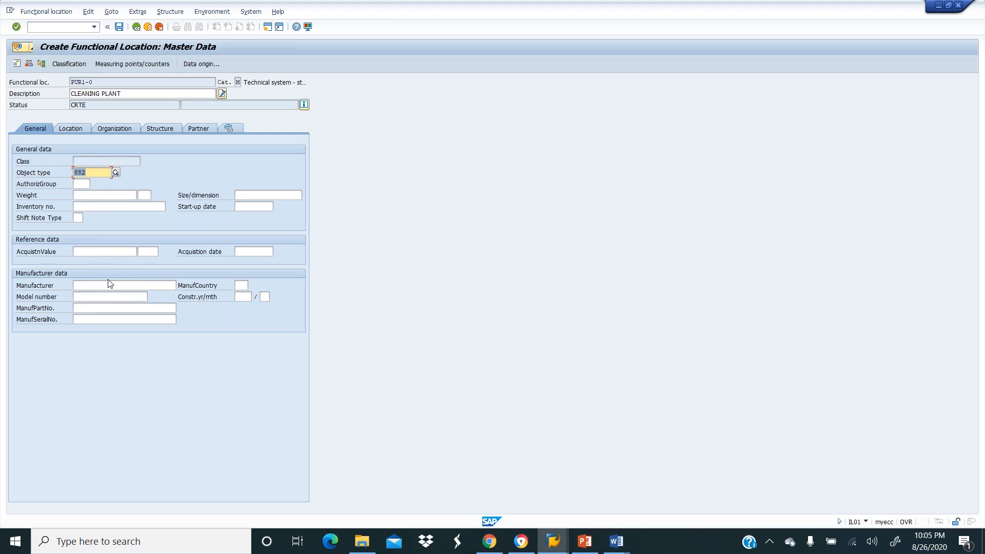
Set the functional location's maintenance plant to GETX via the plant search.
click(71, 129)
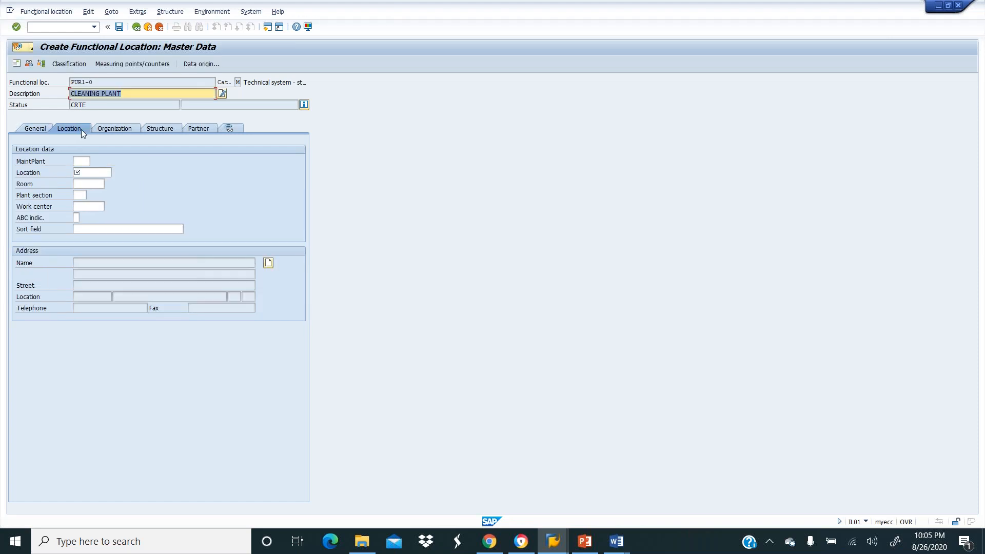
click(83, 160)
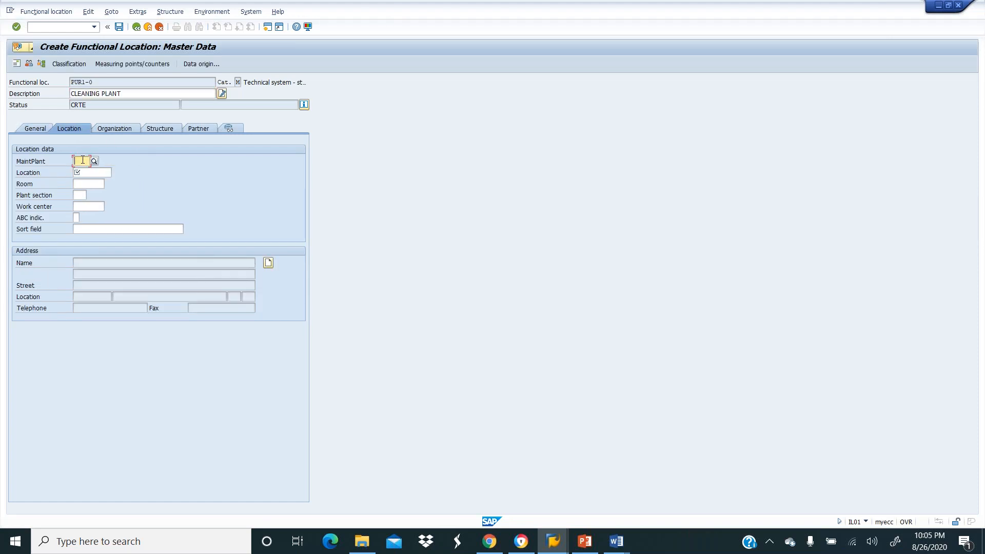
key(F4)
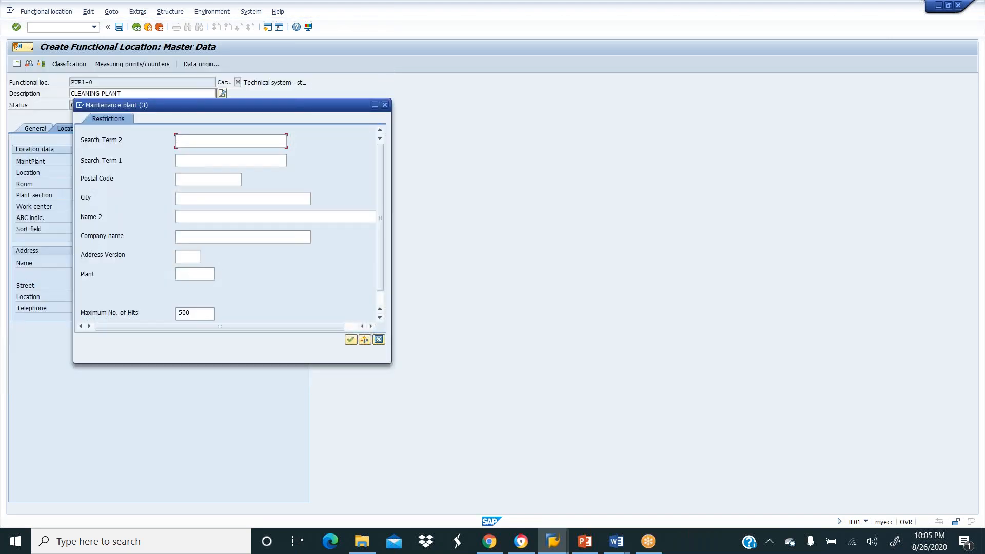
click(194, 274)
text(GETG)
key(BackSpace)
key(BackSpace)
text(X)
key(BackSpace)
key(BackSpace)
key(BackSpace)
text(GETX)
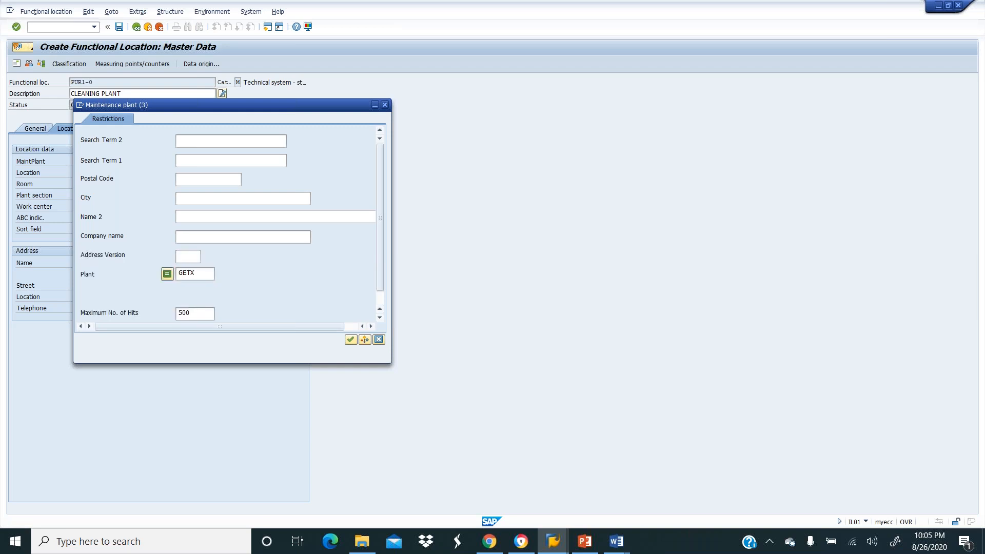
key(Return)
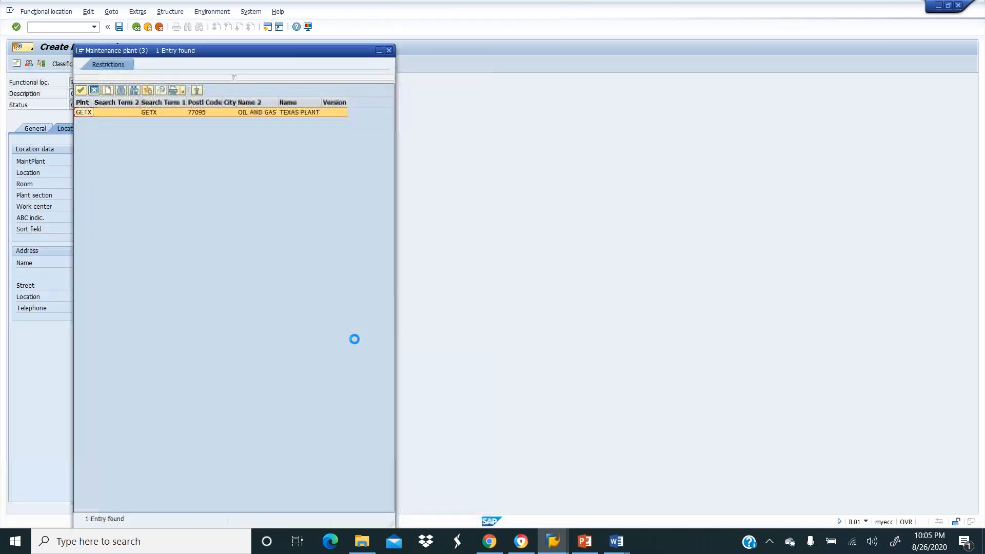
double_click(177, 114)
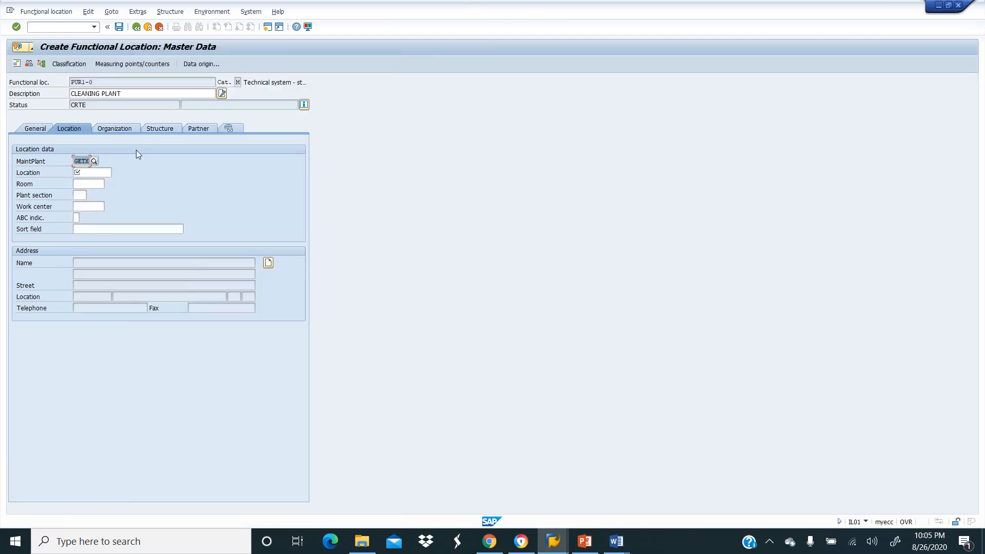
click(101, 170)
Set location 02 (Maintenance Area), room 66 and plant section 001.
click(117, 172)
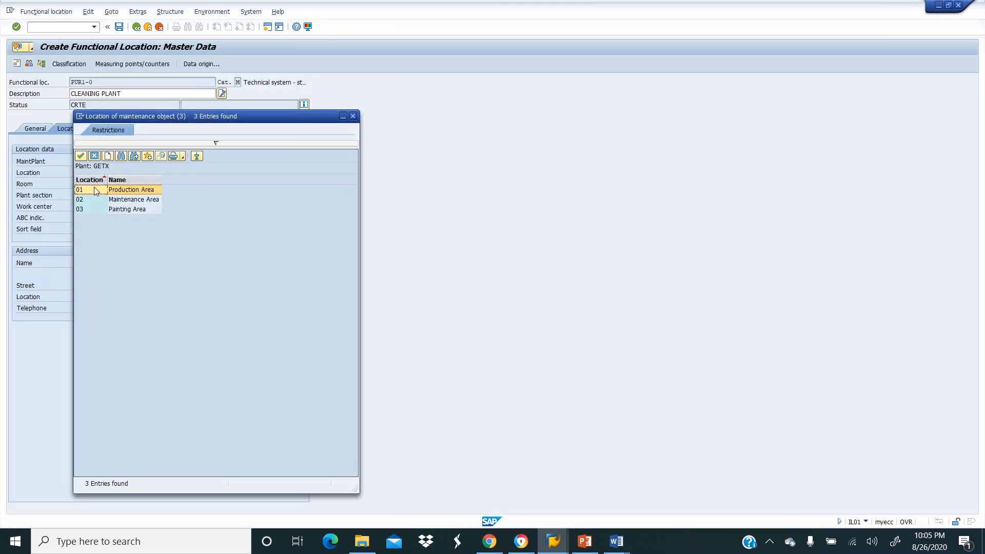
double_click(116, 201)
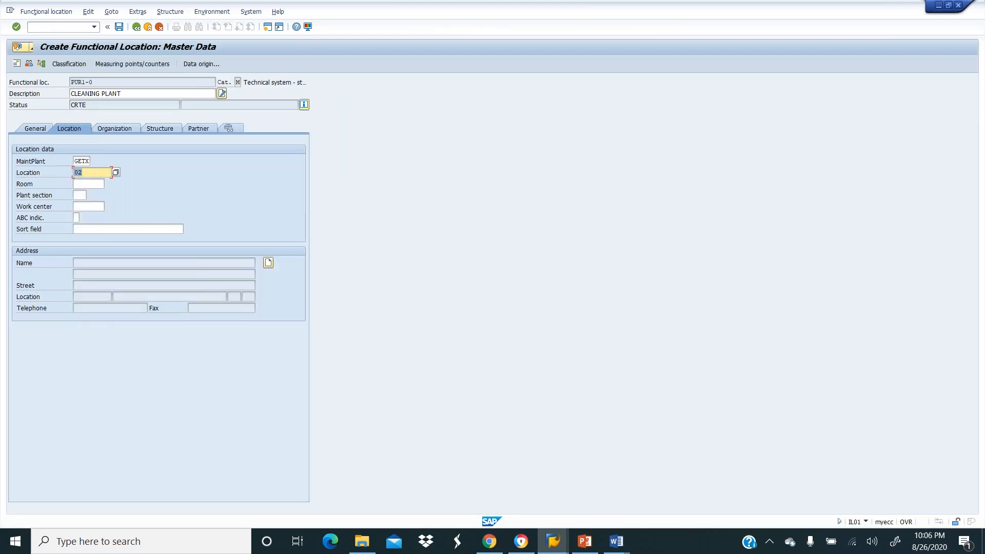
click(87, 184)
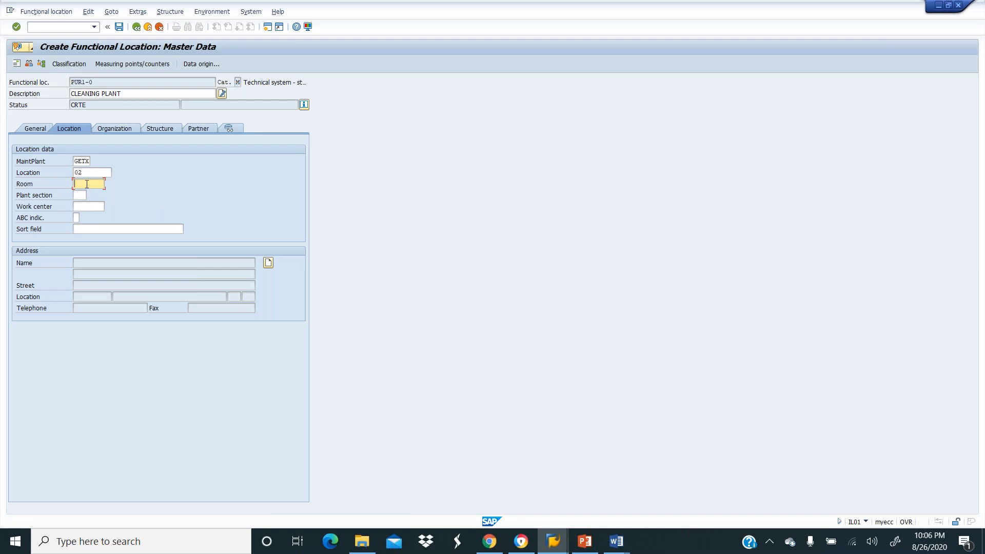
text(66)
click(80, 196)
key(F4)
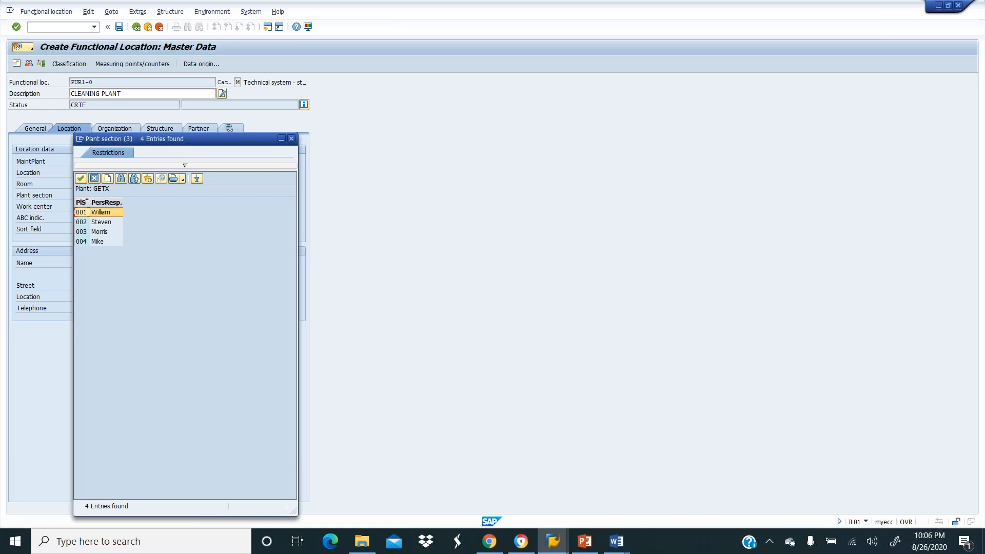
click(81, 178)
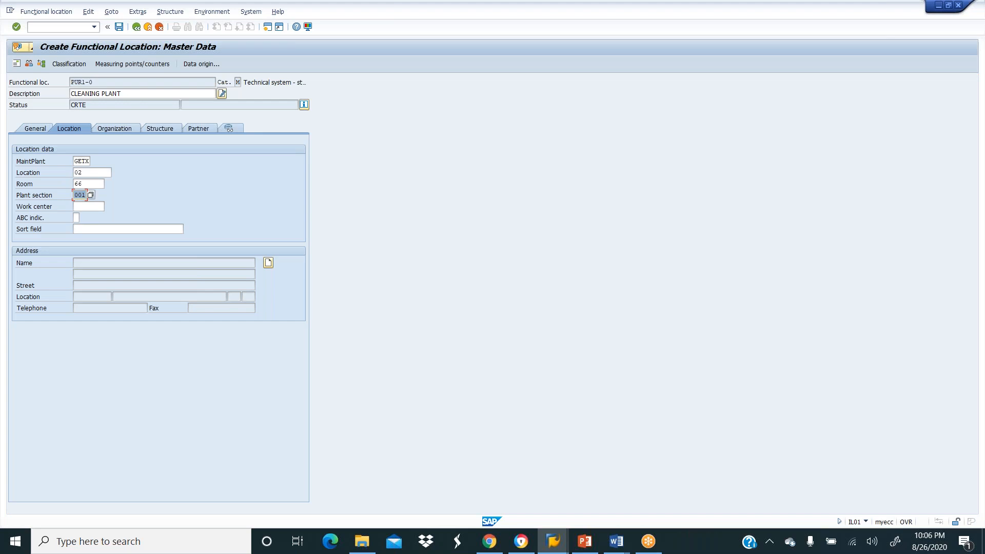
click(92, 205)
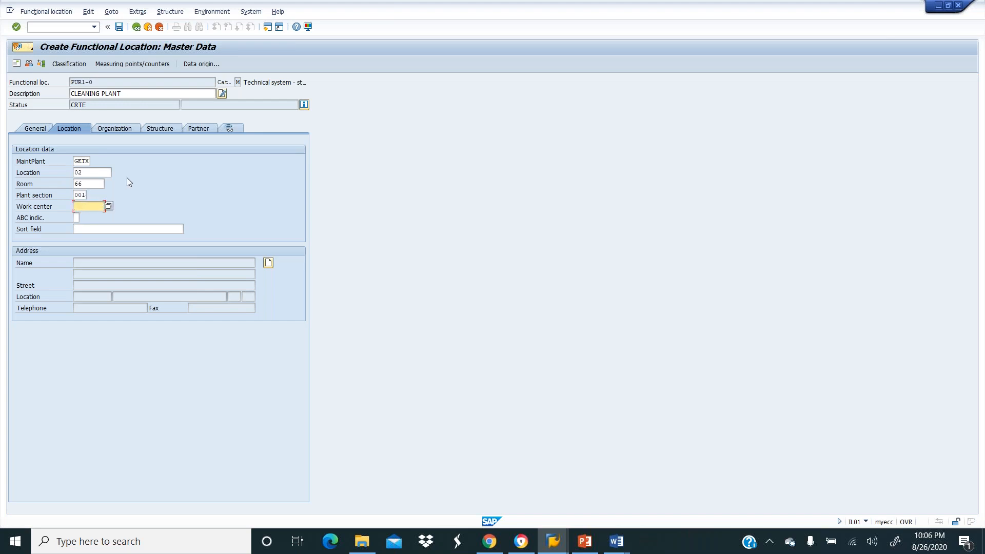
Set planner group G10 in the organization data, then show the structure data.
click(116, 129)
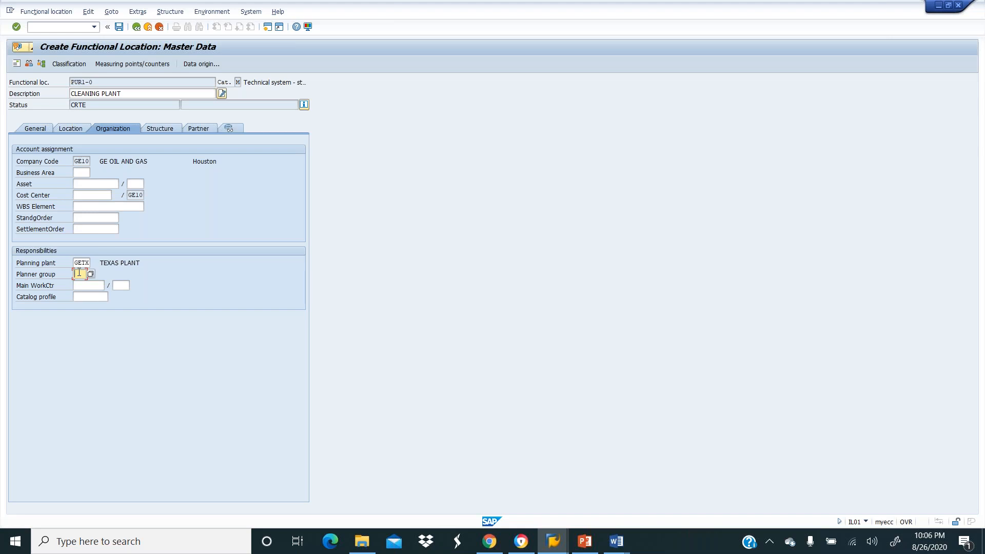
click(92, 275)
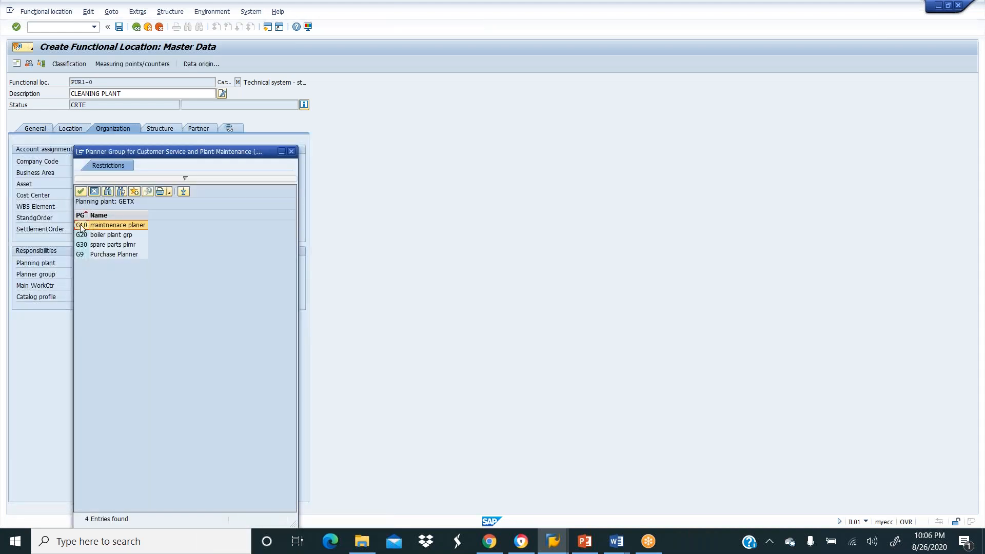
click(80, 191)
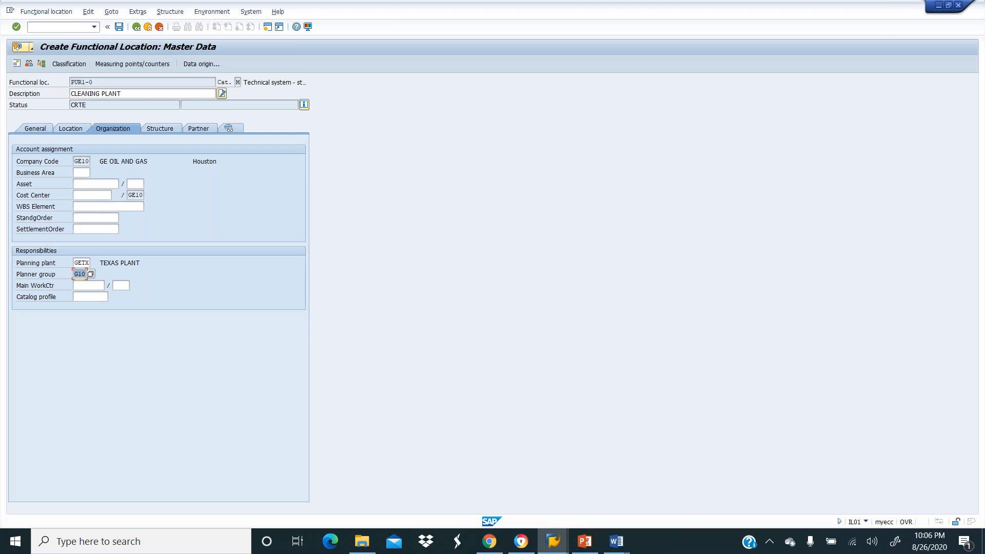
click(158, 130)
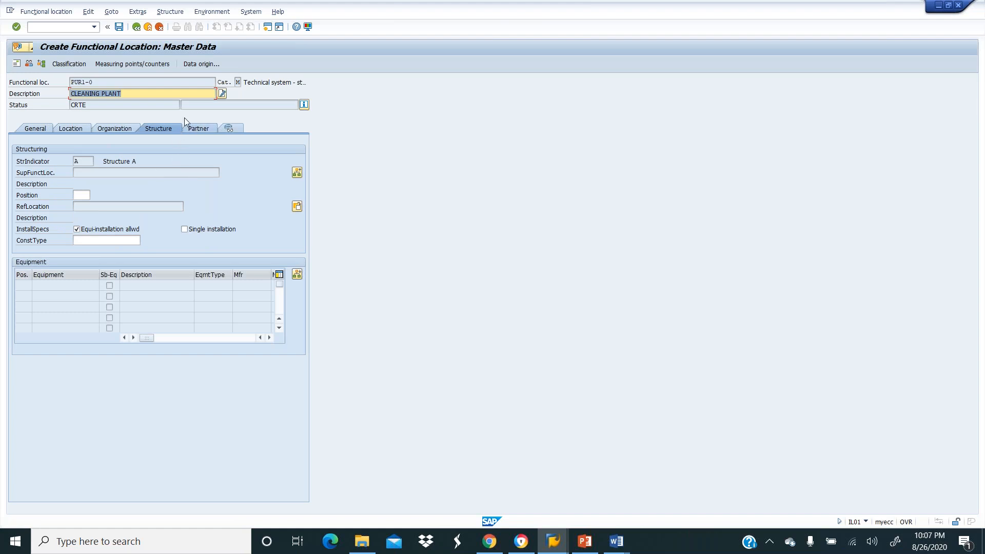
Save the new functional location PUR1-0.
click(119, 27)
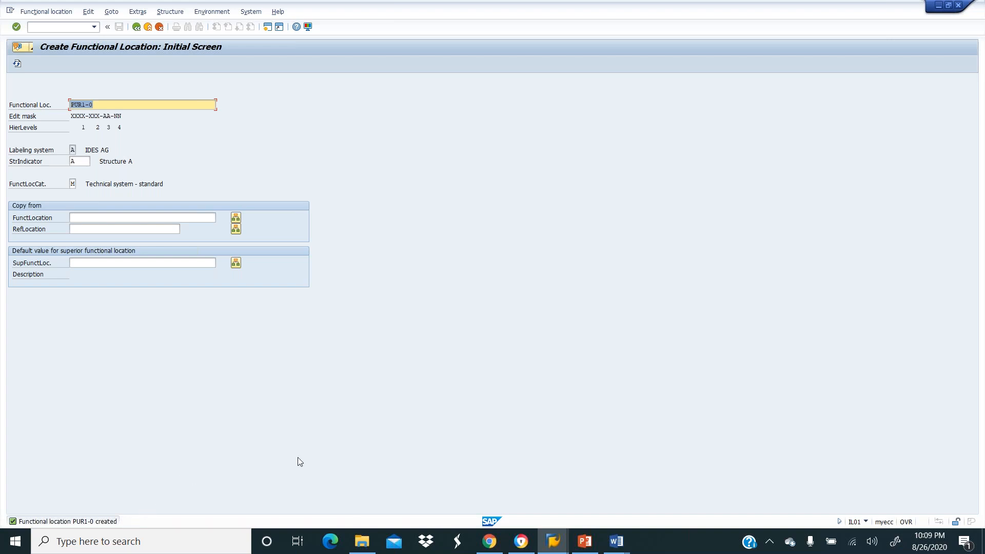
Launch Snipping Tool and snip the SAP Create Functional Location screen.
click(164, 539)
text(S)
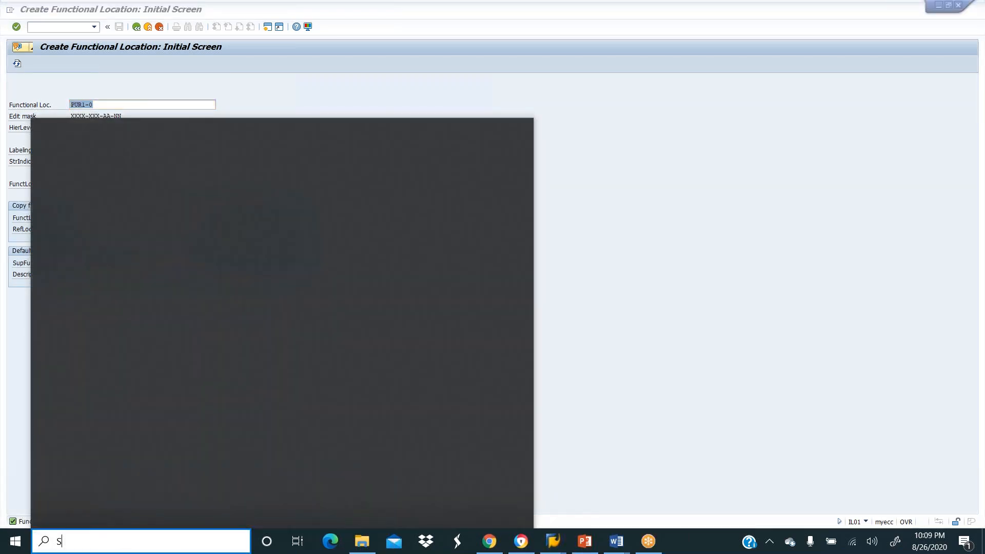
click(112, 195)
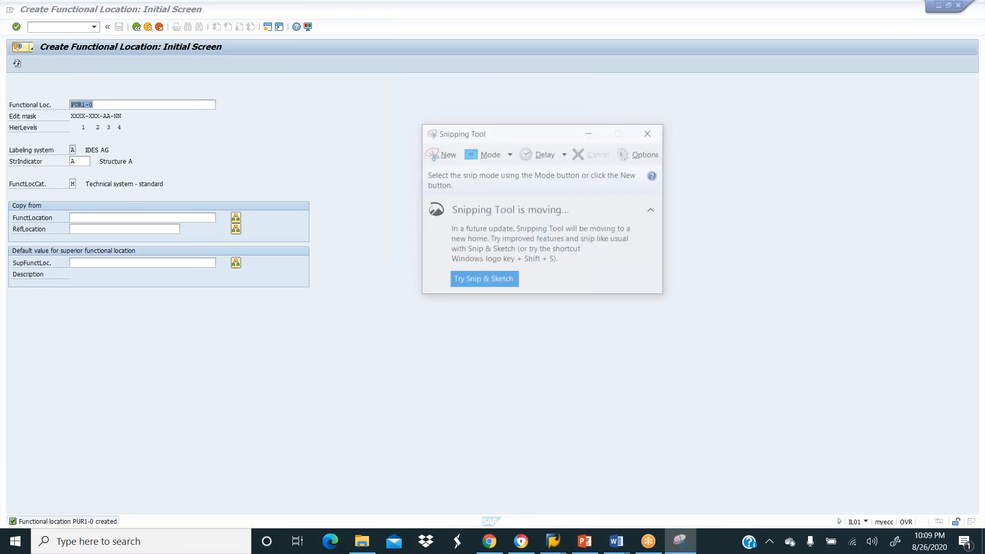
click(442, 153)
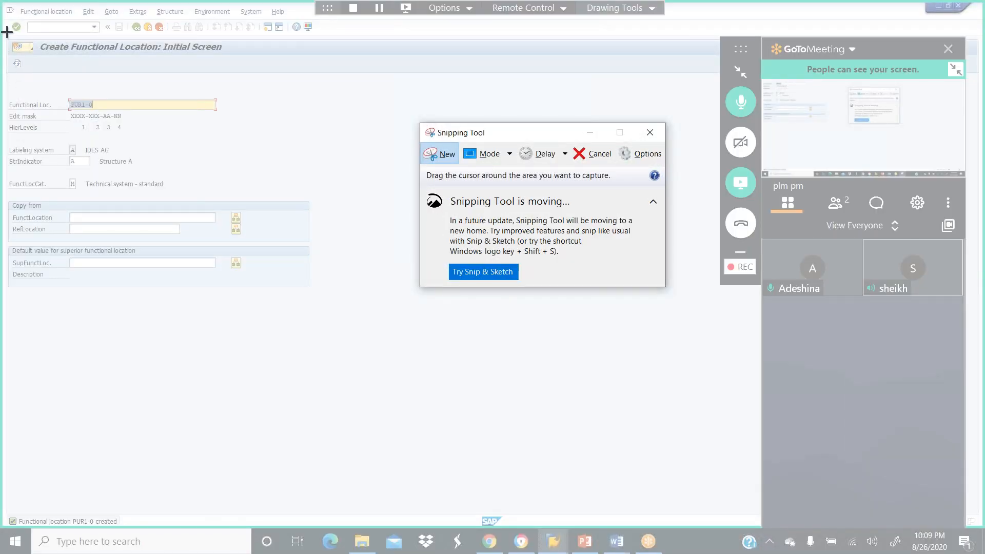
drag(7, 39, 309, 525)
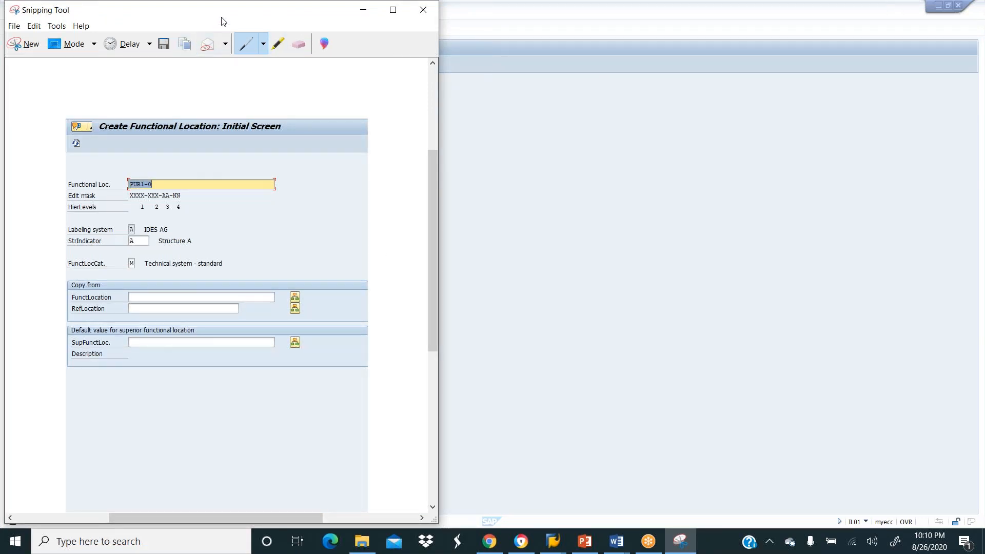
Close Snipping Tool without saving the snip to a file.
drag(229, 17, 232, 47)
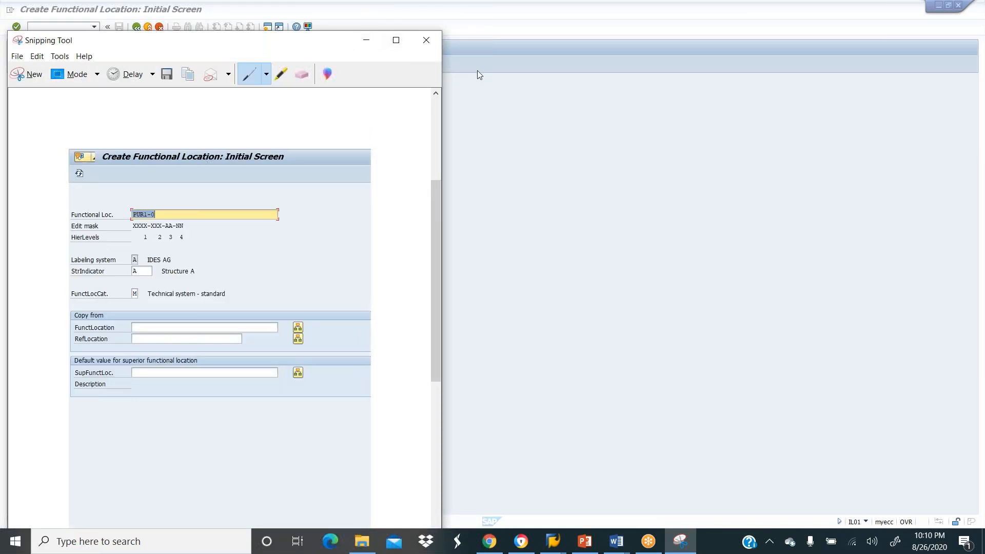
drag(301, 47, 293, 90)
click(416, 85)
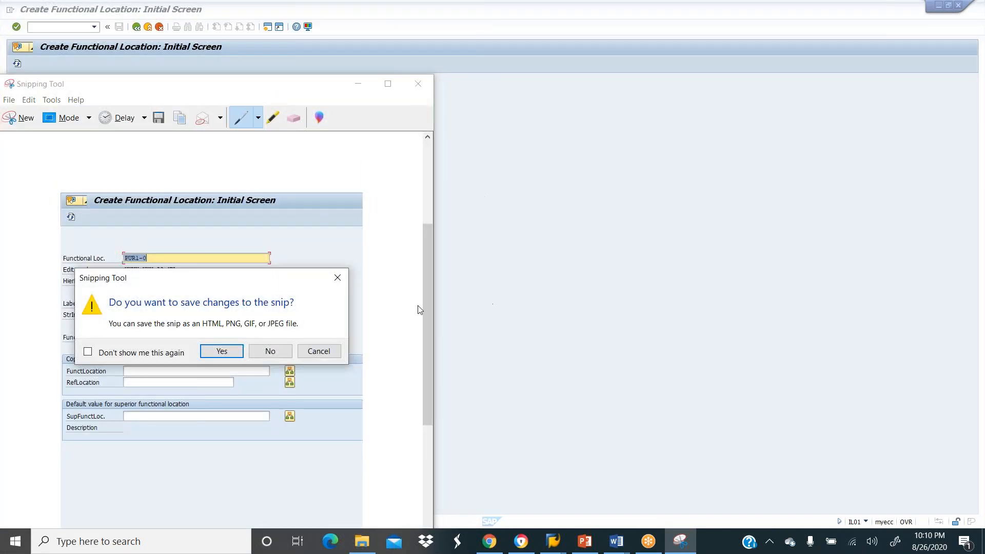
click(269, 351)
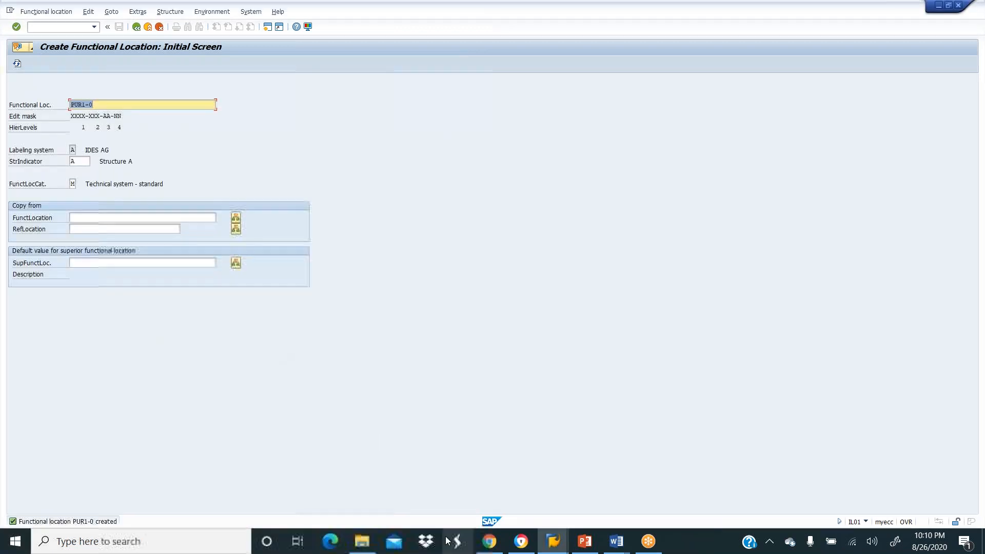
Bring the PM course outline document forward and add a new line below Work center.
mouse_move(618, 546)
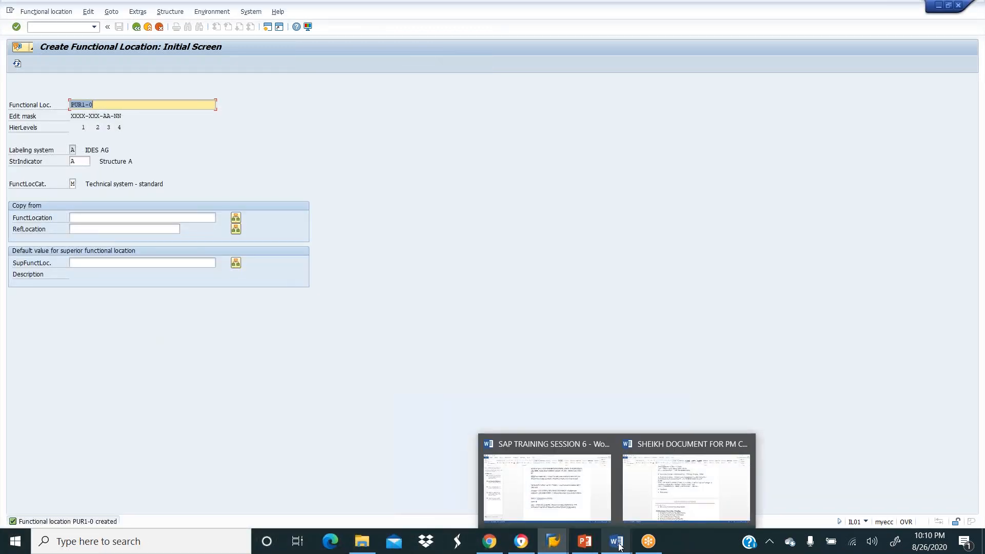
click(663, 488)
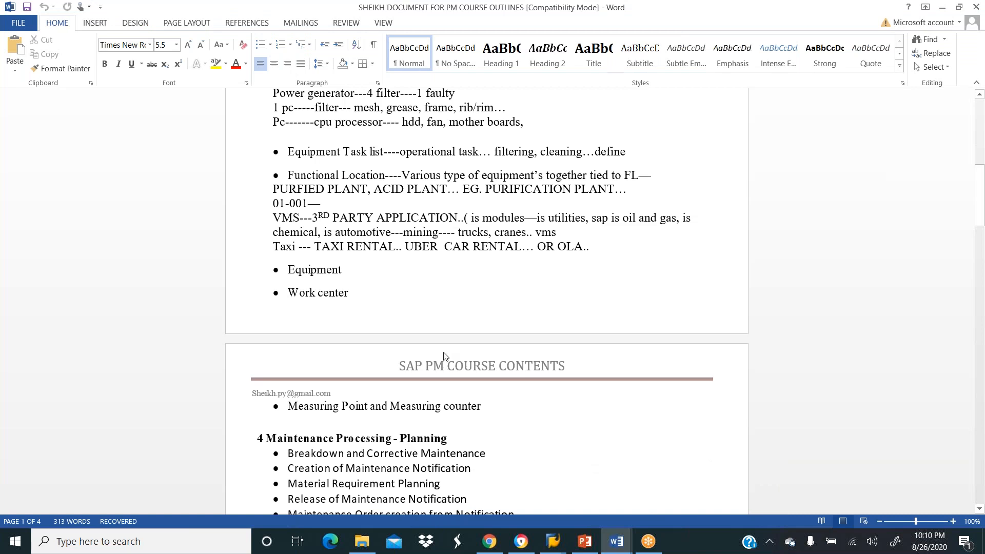
scroll(499, 282, up, 3)
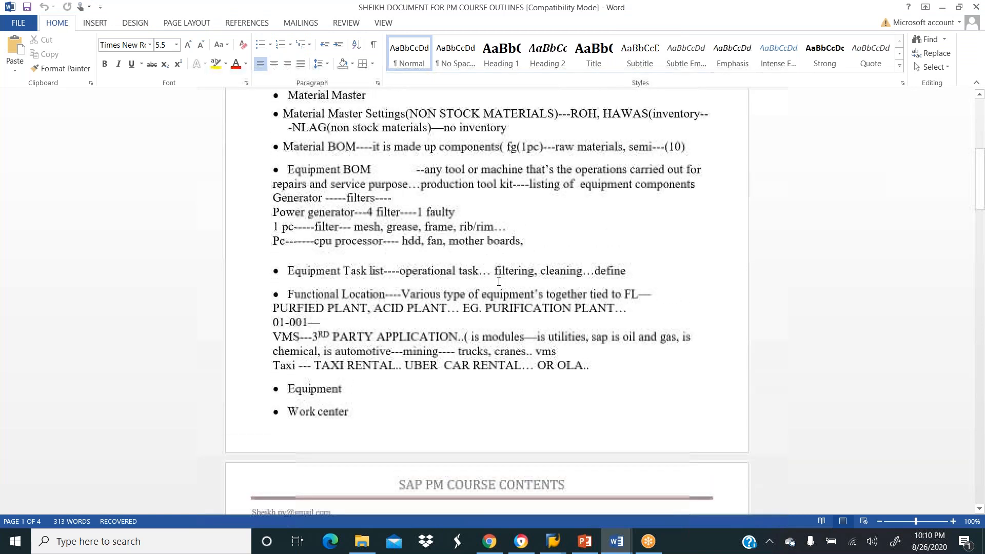
scroll(498, 282, down, 5)
scroll(499, 281, up, 1)
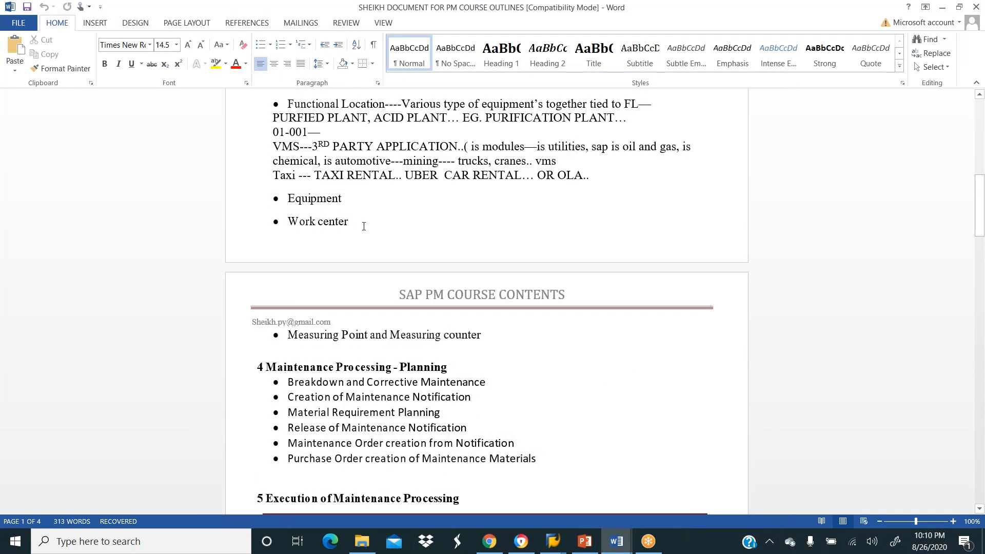
key(Return)
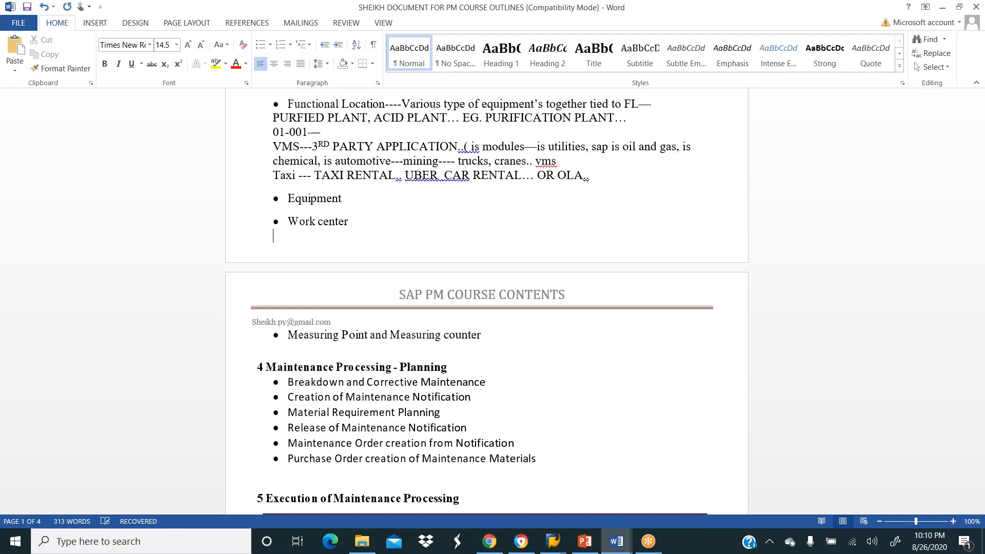
text(f)
key(BackSpace)
text(Functional Locar)
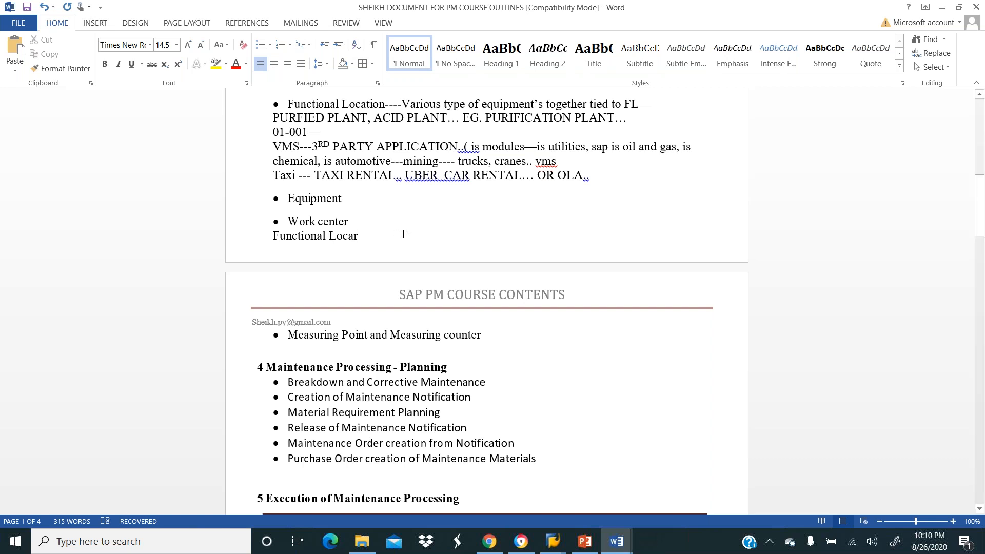
key(BackSpace)
key(BackSpace)
key(BackSpace)
key(BackSpace)
key(BackSpace)
key(BackSpace)
key(BackSpace)
key(BackSpace)
key(BackSpace)
key(BackSpace)
key(BackSpace)
key(BackSpace)
key(BackSpace)
key(BackSpace)
key(BackSpace)
key(BackSpace)
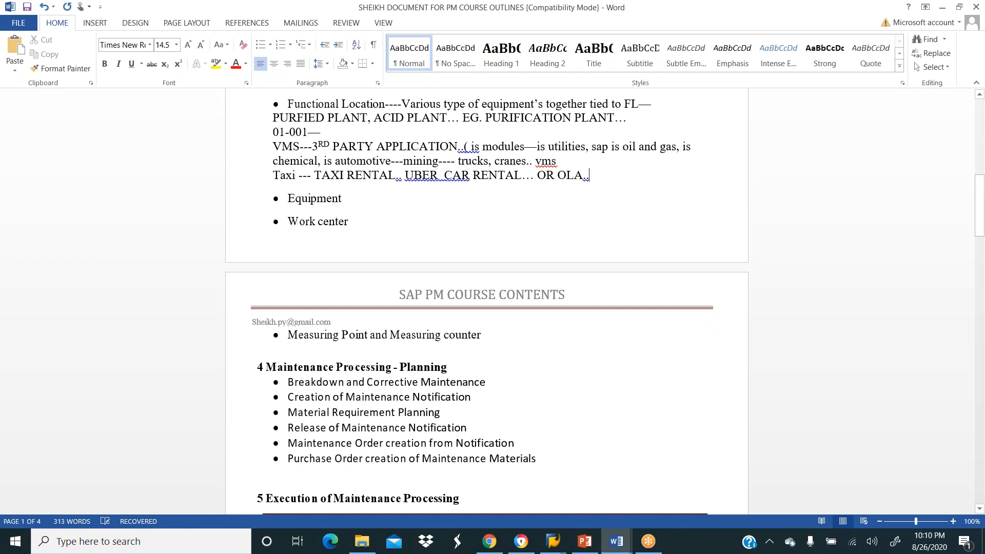
Paste the SAP screenshot on a new line after 'OR OLA..'.
key(Return)
text(v)
key(BackSpace)
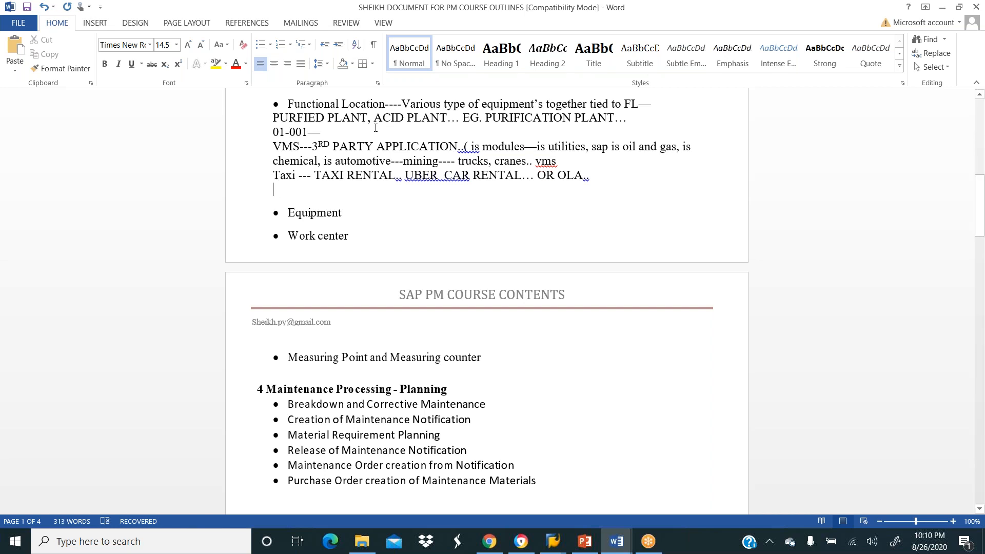
key(ctrl+v)
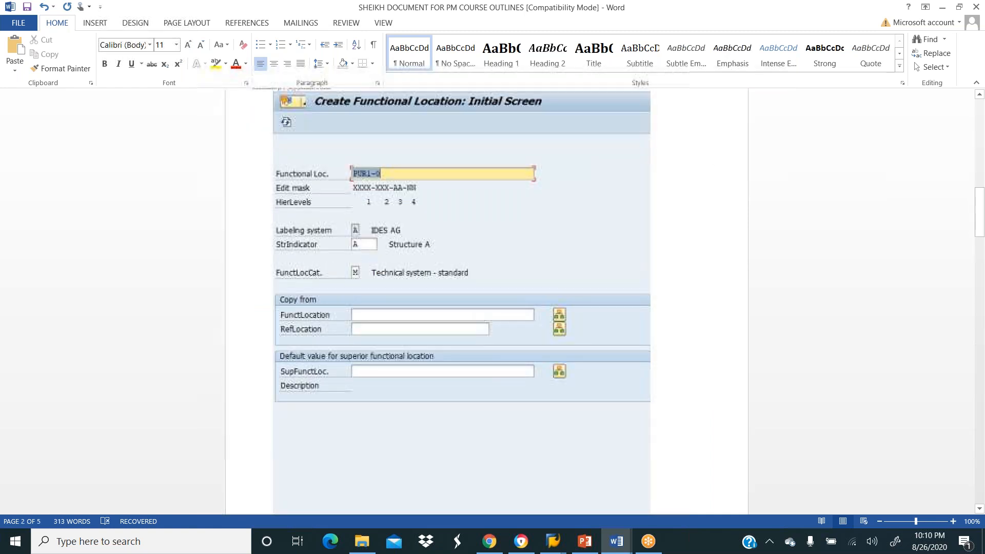
mouse_move(545, 550)
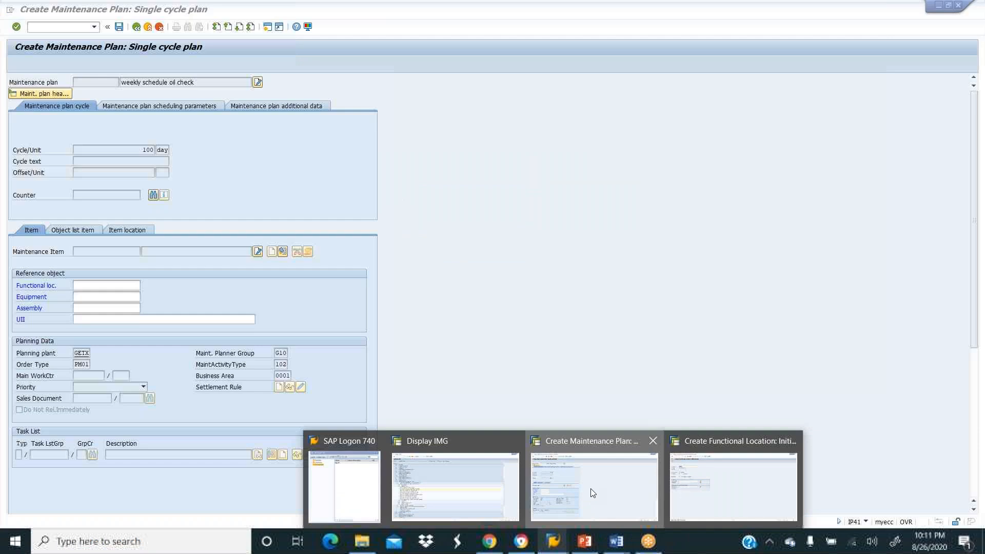
Return to the 'Create Maintenance Plan: Single cycle plan' window for weekly schedule oil check.
click(590, 489)
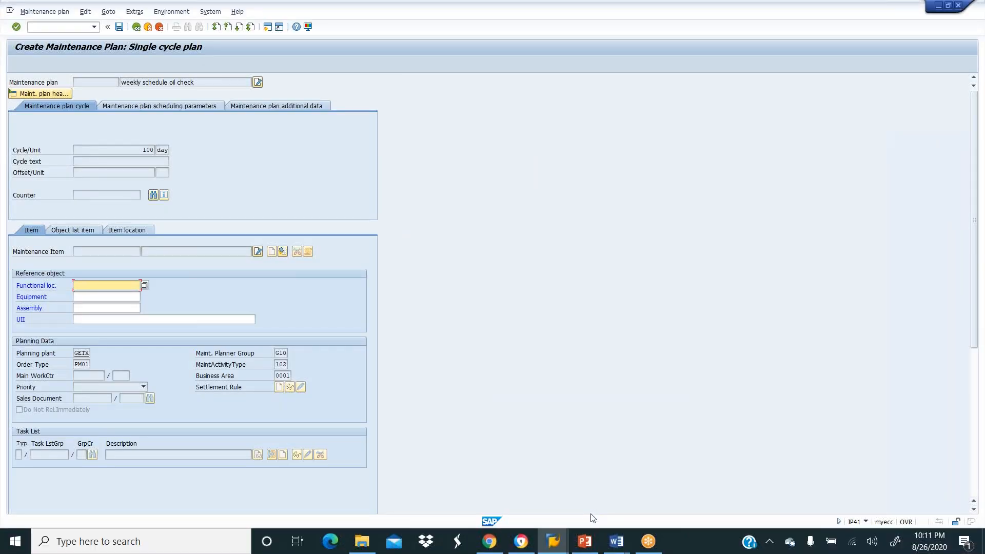
mouse_move(557, 549)
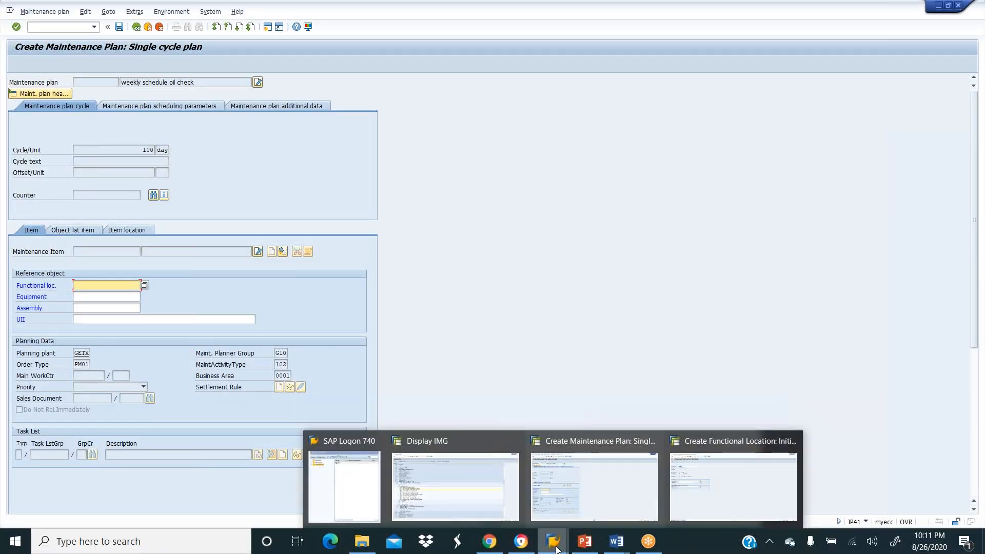
click(704, 489)
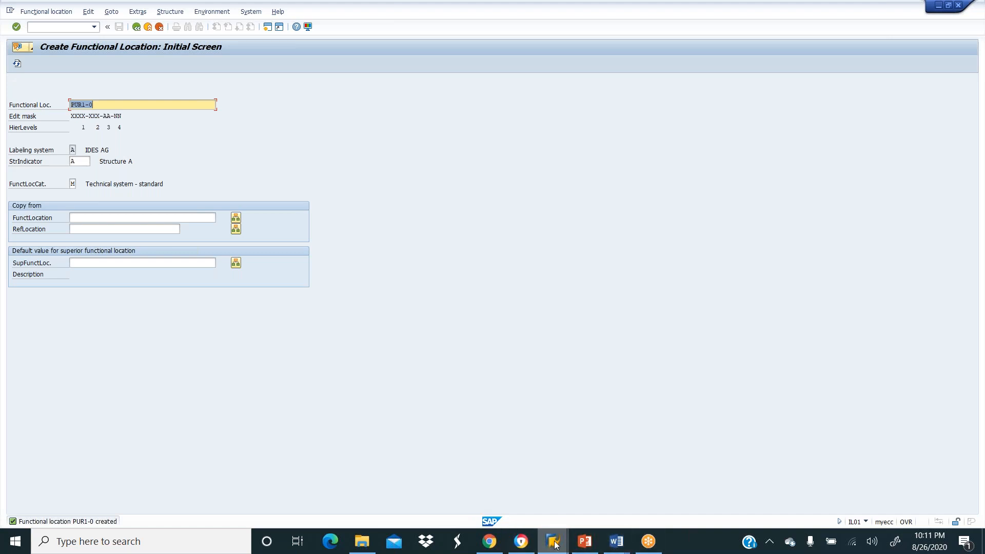
mouse_move(547, 542)
click(581, 486)
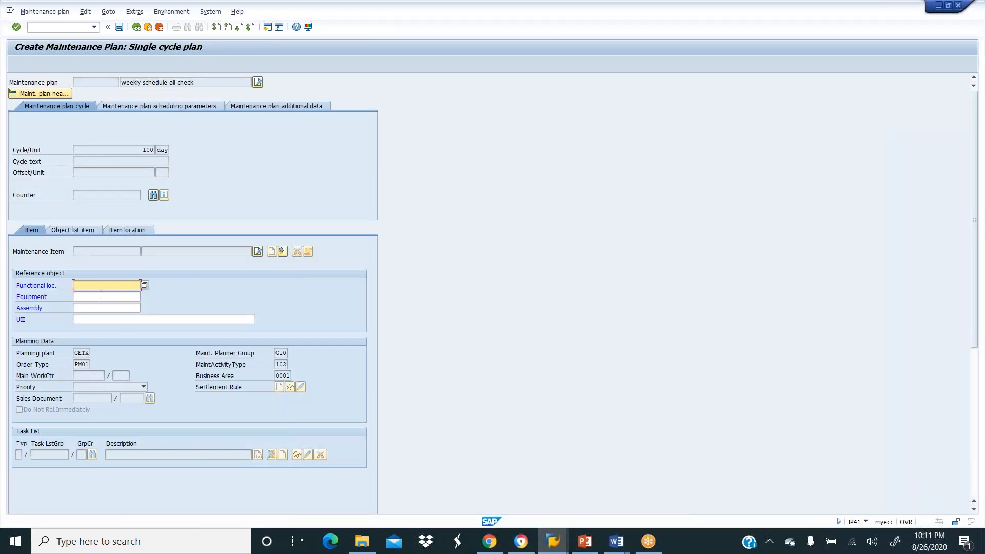
Enter functional location PUR1-0 as the plan's reference object and save the plan.
text(PUR-10)
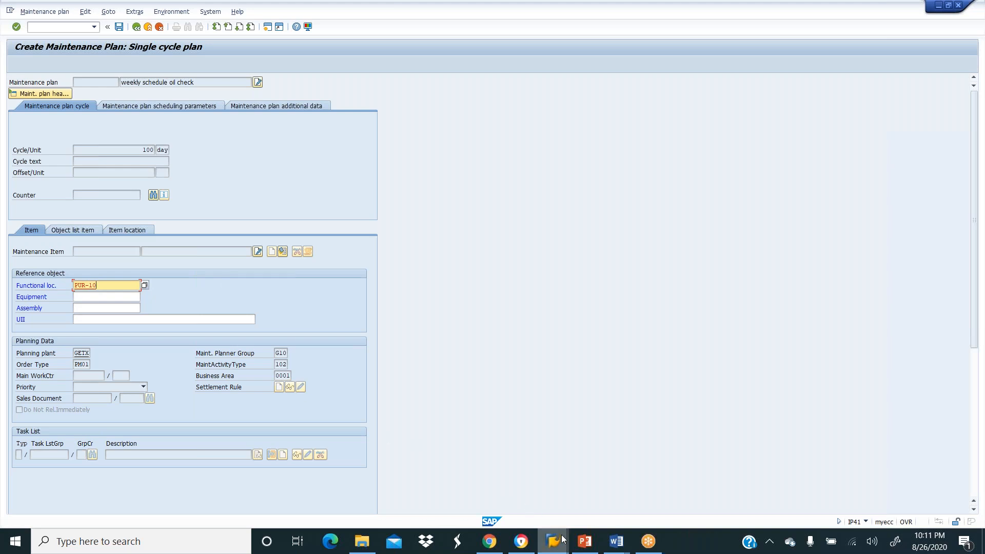
mouse_move(563, 539)
mouse_move(700, 498)
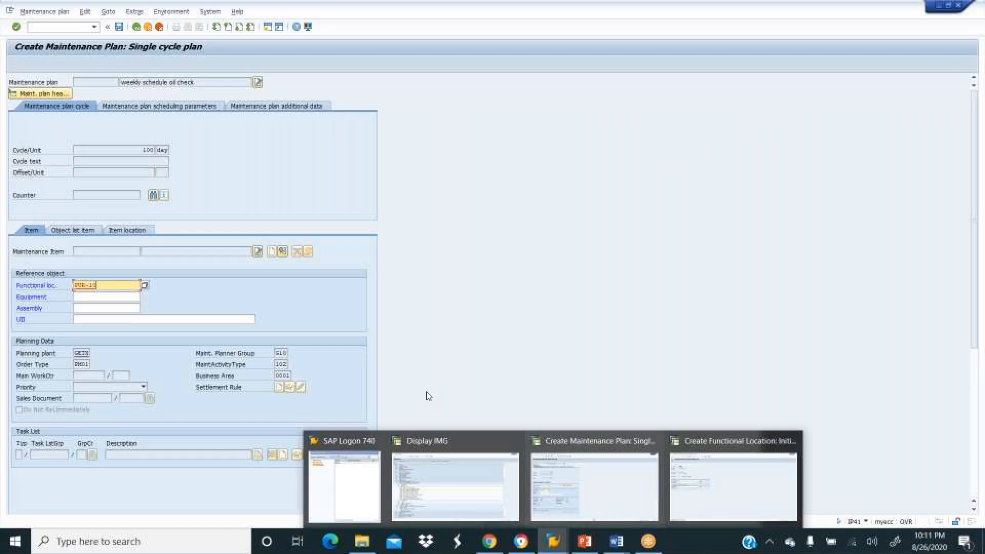
key(BackSpace)
text(1-0)
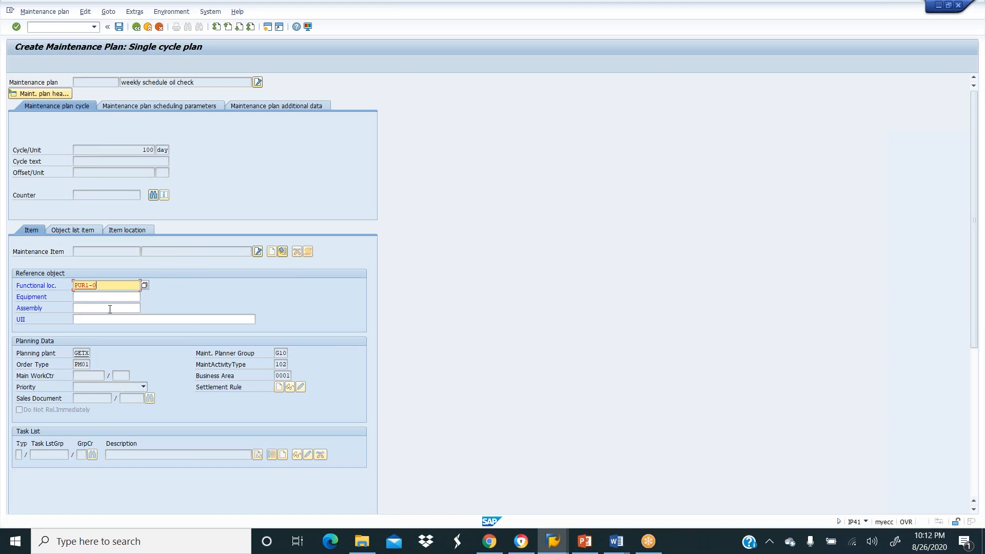
click(122, 296)
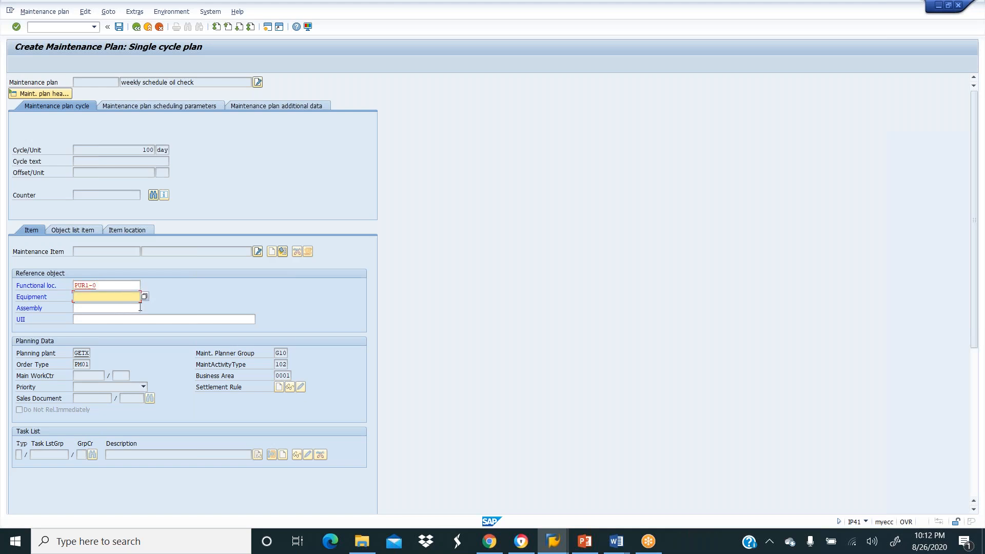
click(119, 27)
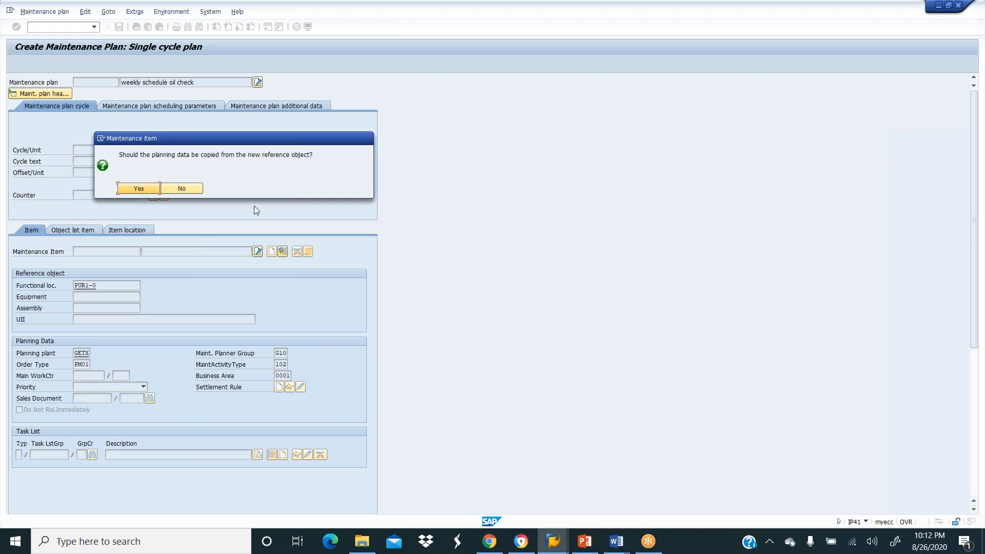
Accept copying planning data from PUR1-0, then switch to the Display IMG window.
click(142, 190)
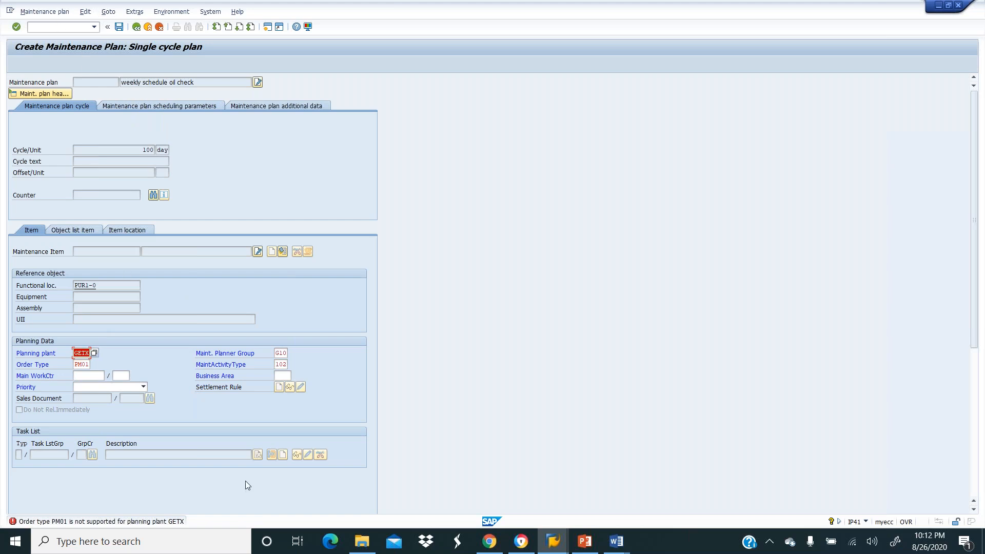
click(557, 545)
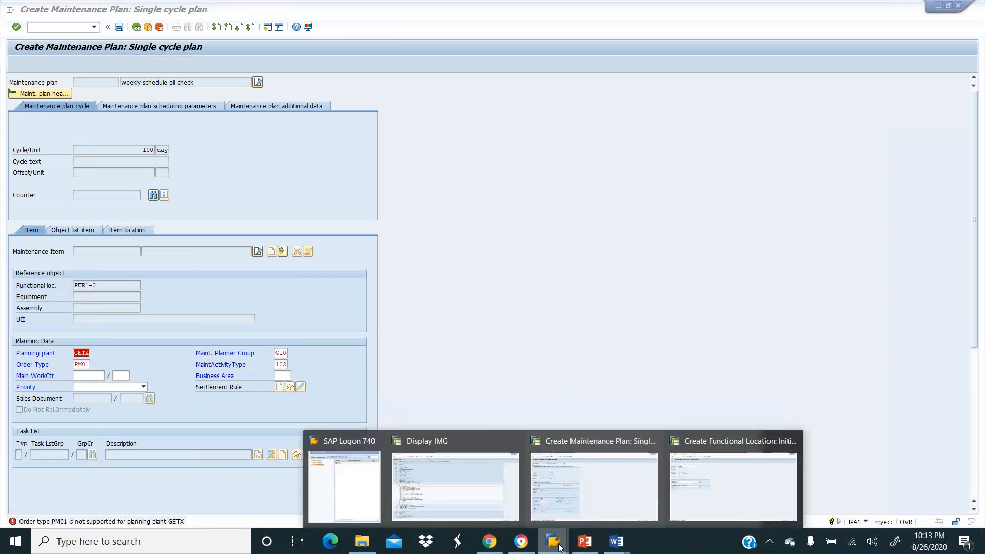
click(503, 497)
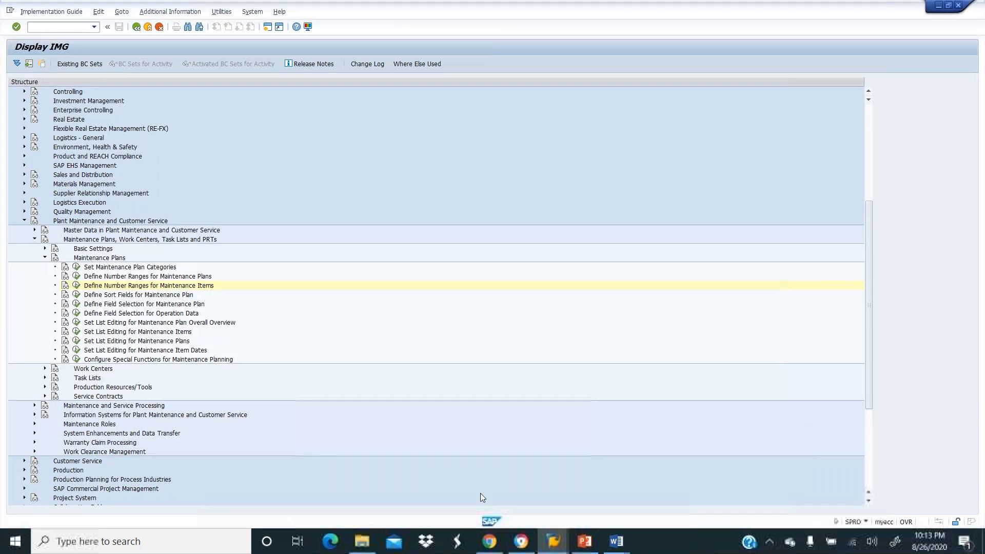
click(77, 287)
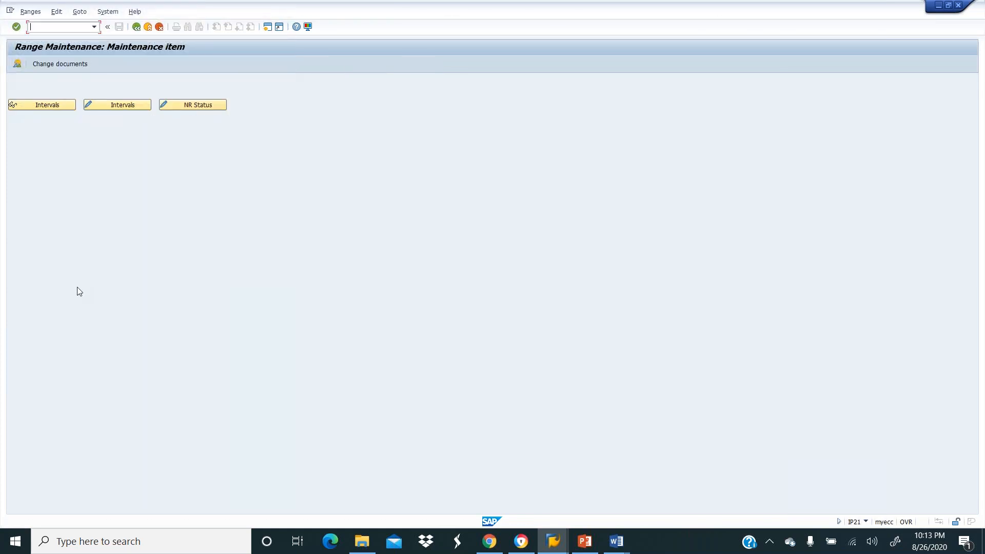
click(196, 105)
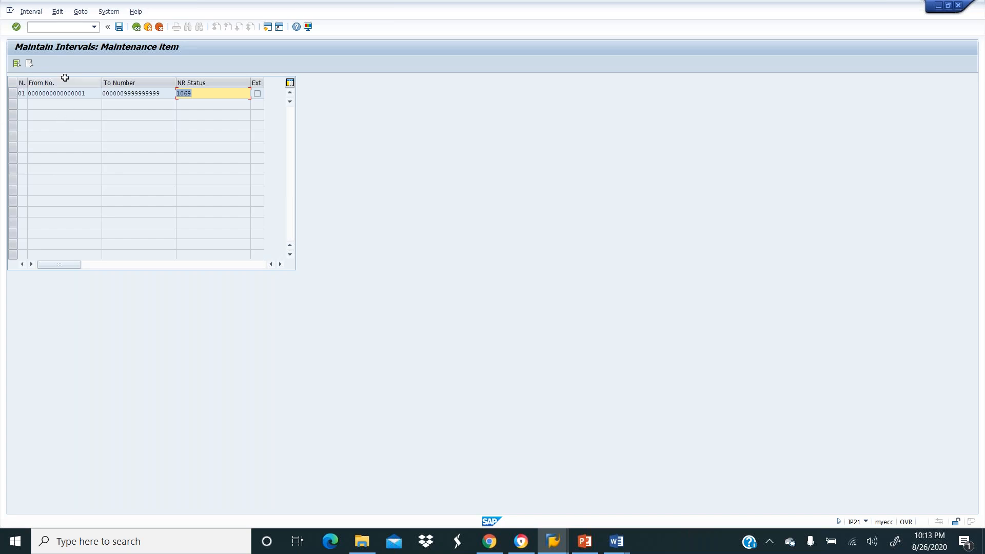
click(136, 26)
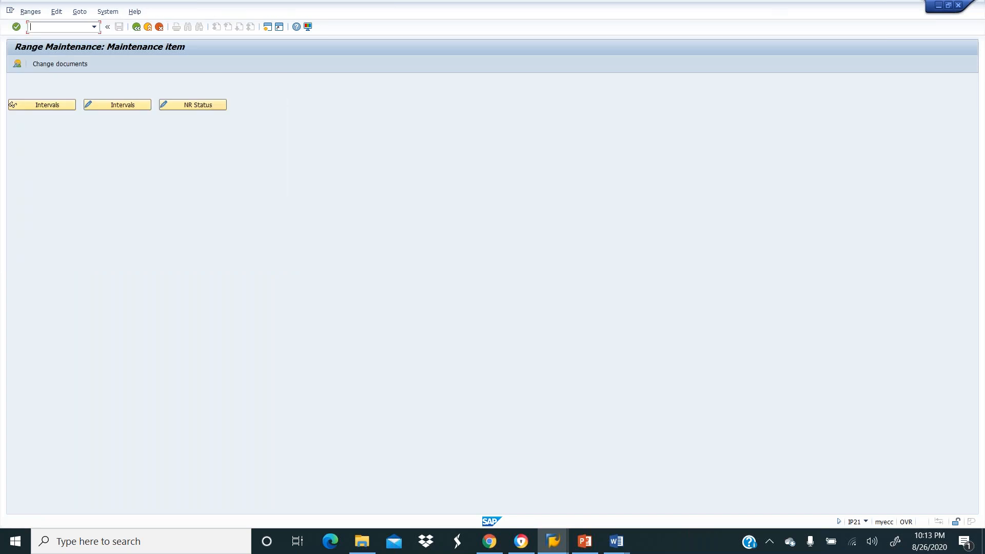
click(136, 28)
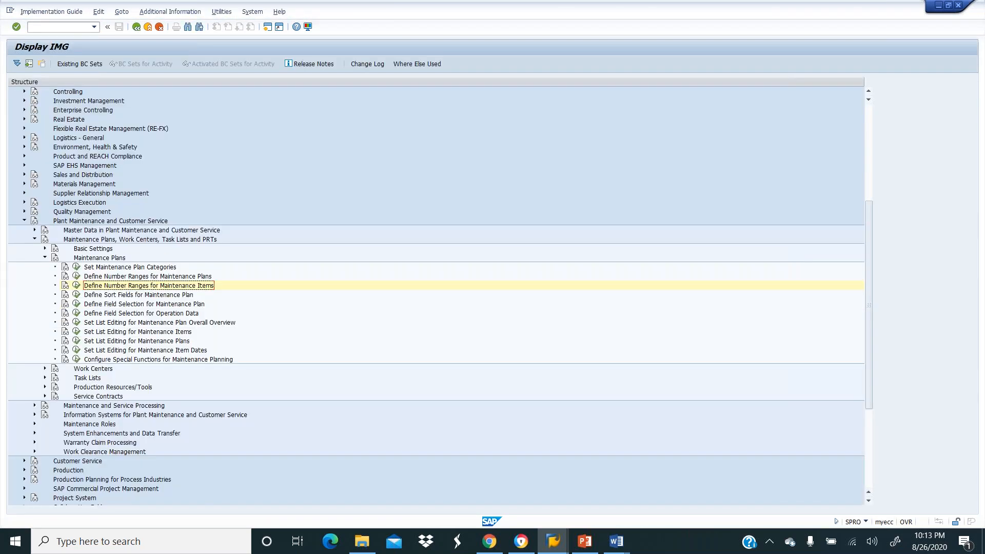
Add a new maintenance plan sort field GETX with description GE TEXAS PLANT.
click(76, 295)
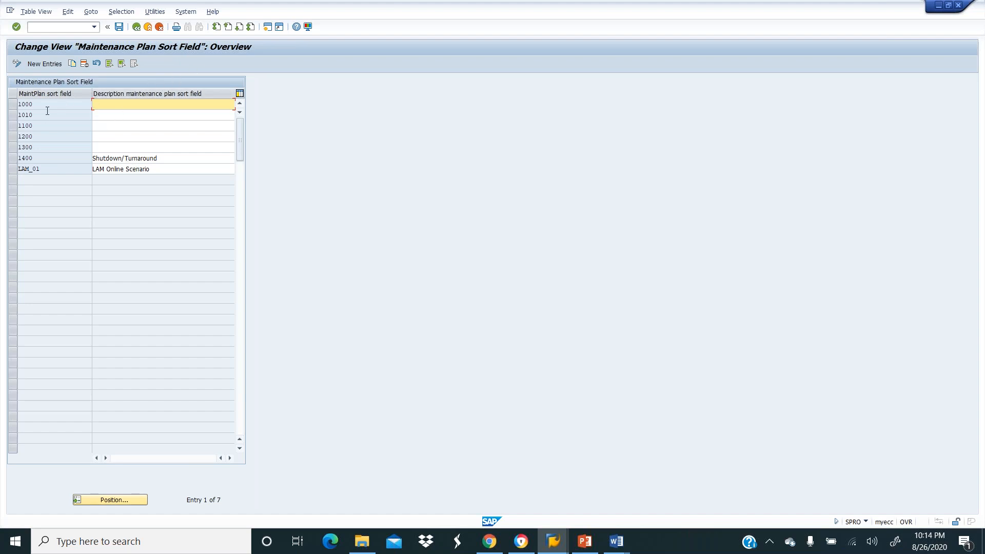
click(45, 65)
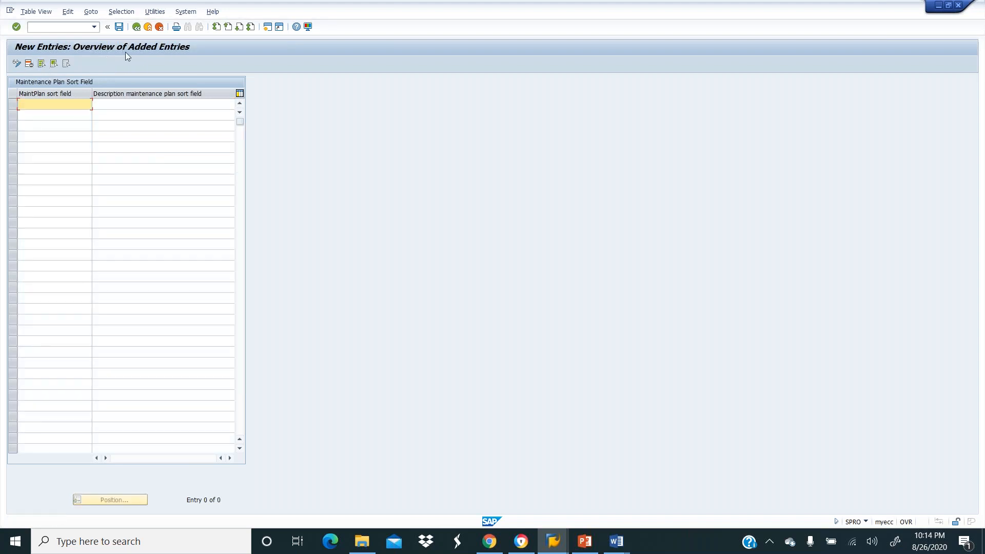
text(GETX)
key(Return)
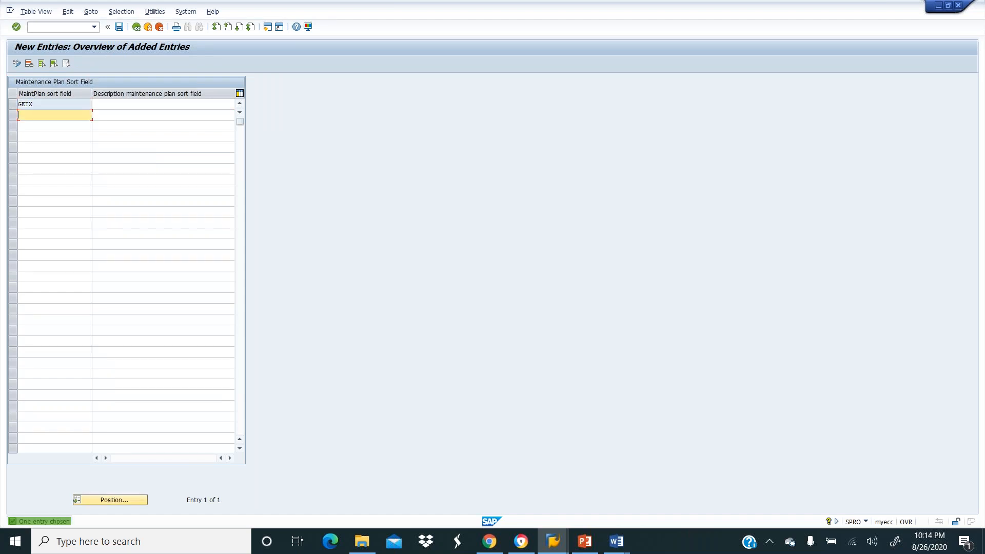
click(131, 103)
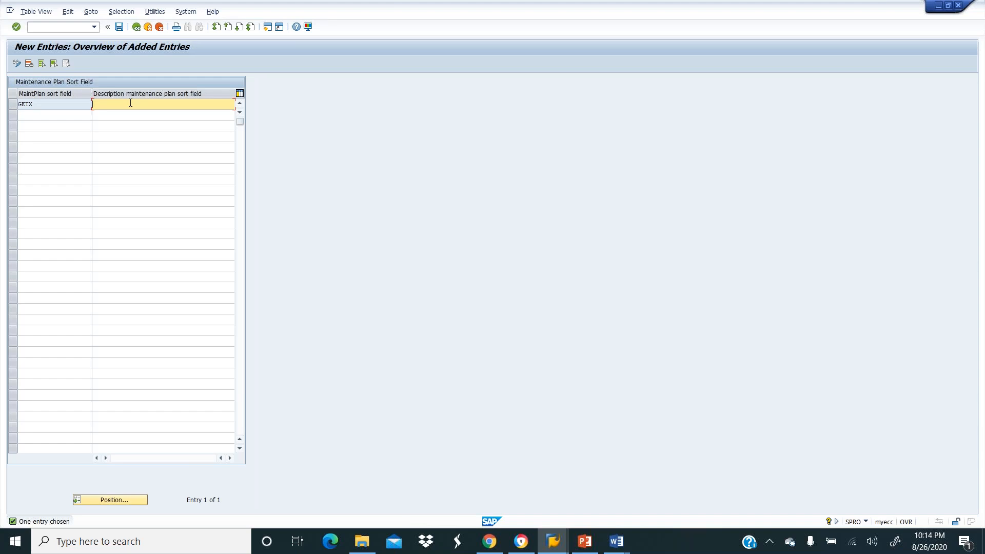
text(GE TEXASPLANT)
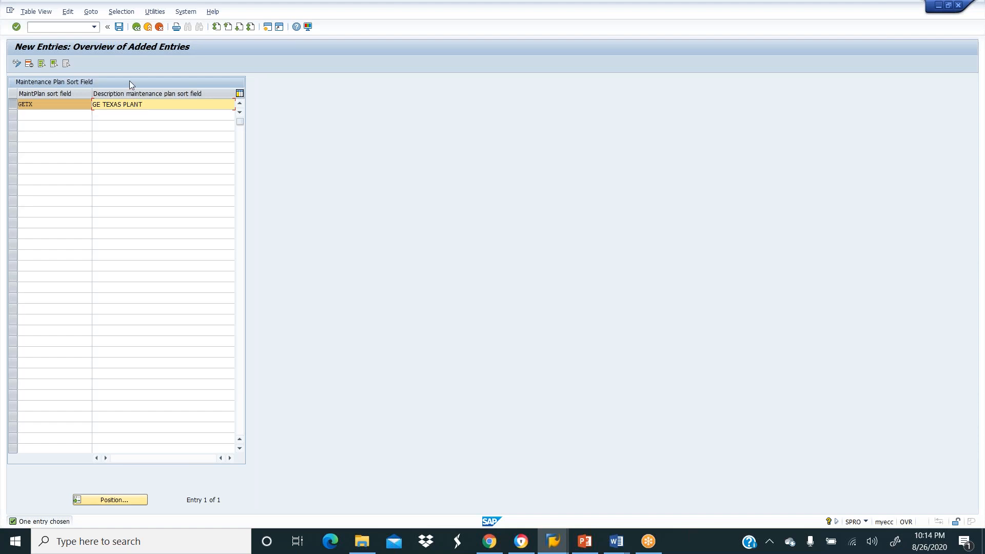
click(42, 122)
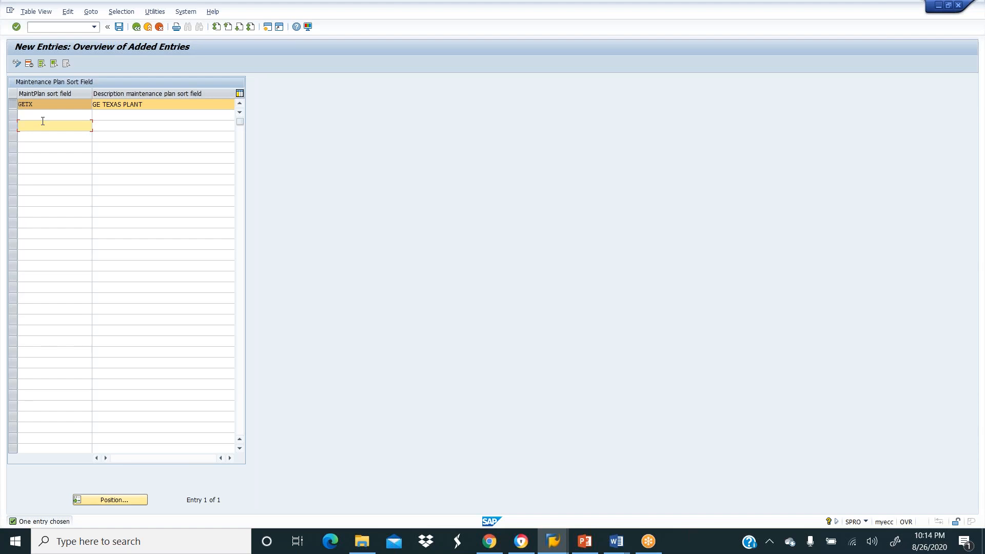
click(43, 117)
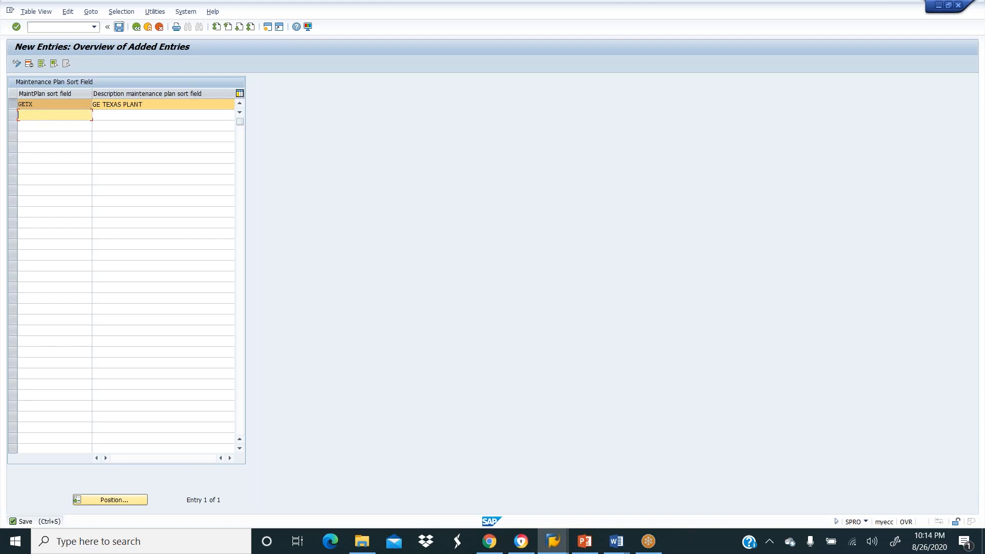
Save the sort field under the customizing request and return to the IMG tree.
click(119, 27)
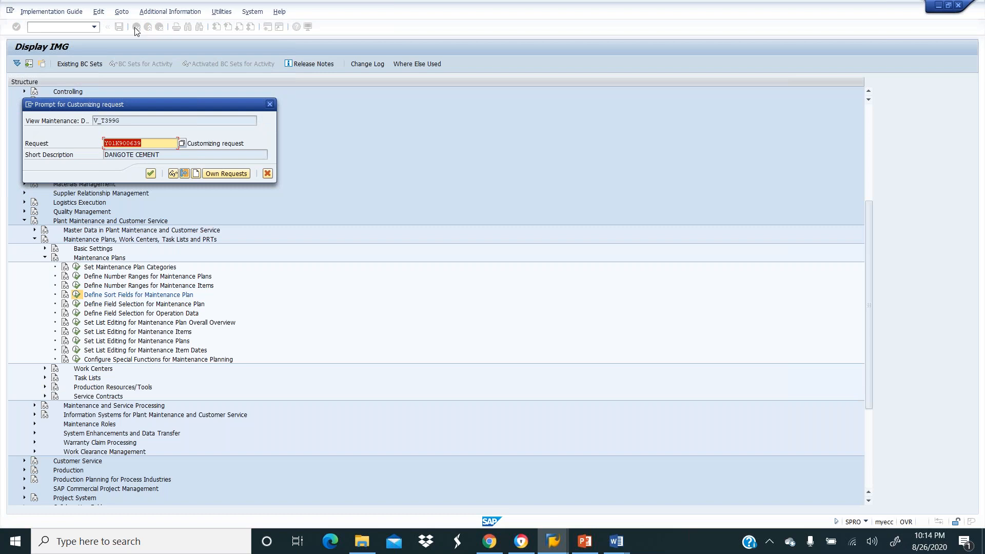
click(150, 173)
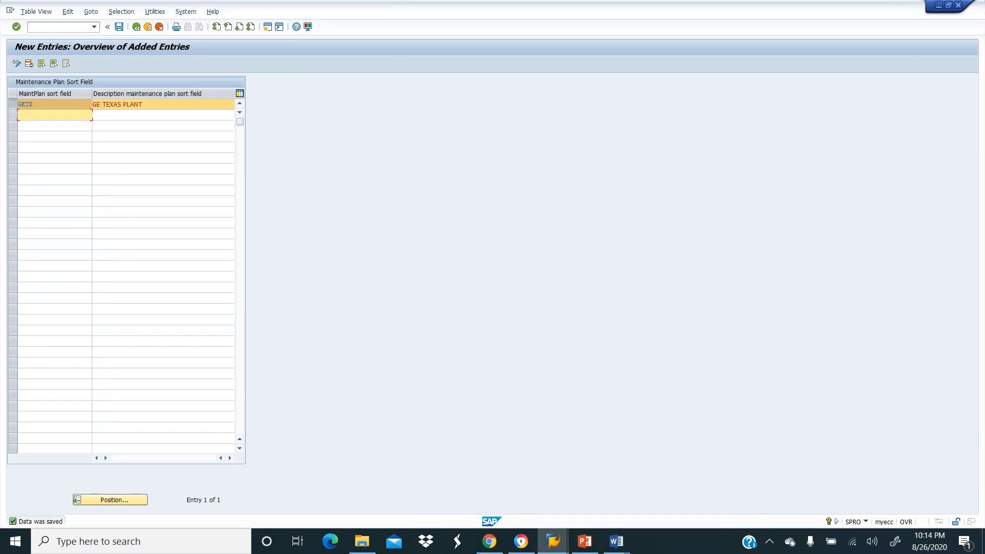
click(136, 26)
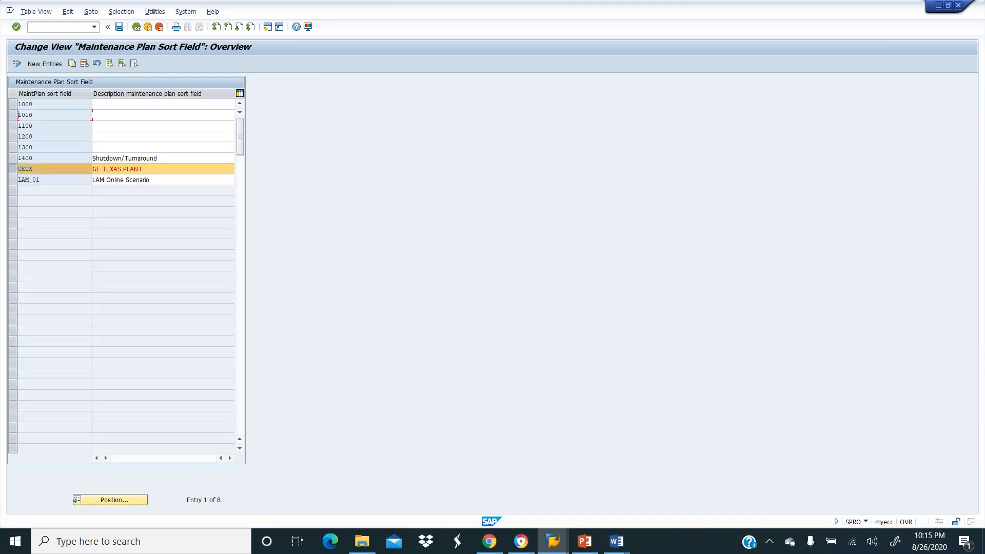
click(135, 26)
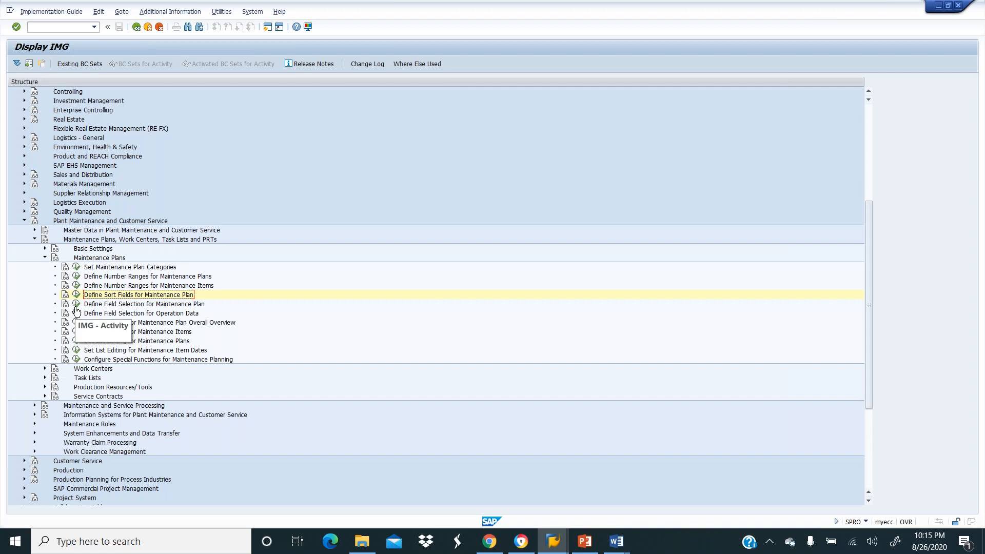
View Define Field Selection for Maintenance Plan, then open Define Field Selection for Operation Data.
click(76, 305)
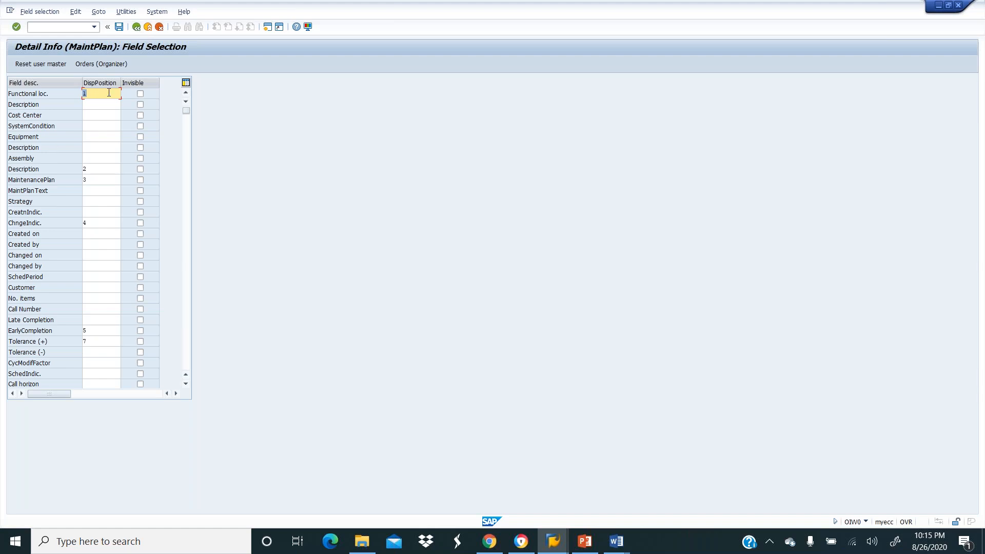
click(136, 27)
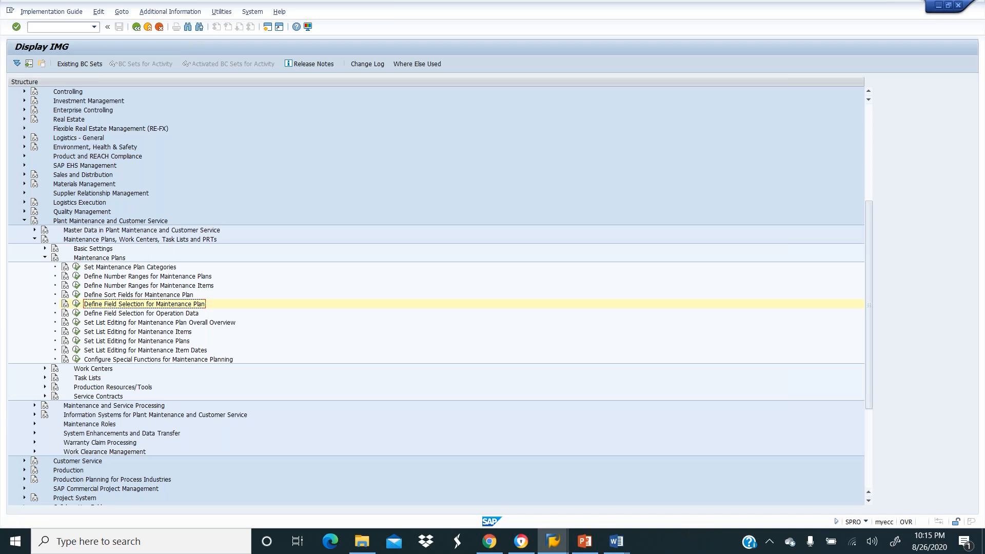
click(75, 314)
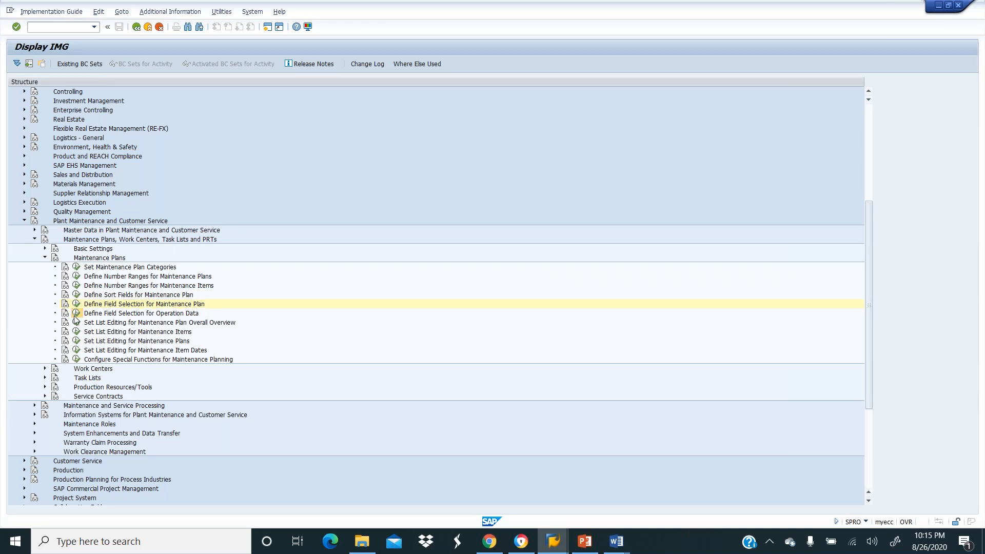
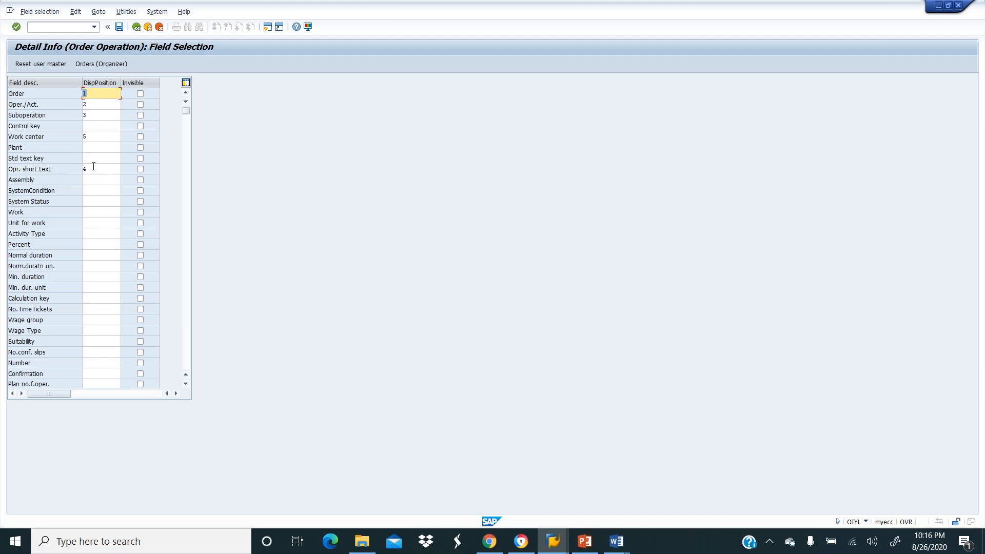
Check the Work center display position, then go back to the Display IMG tree.
click(96, 135)
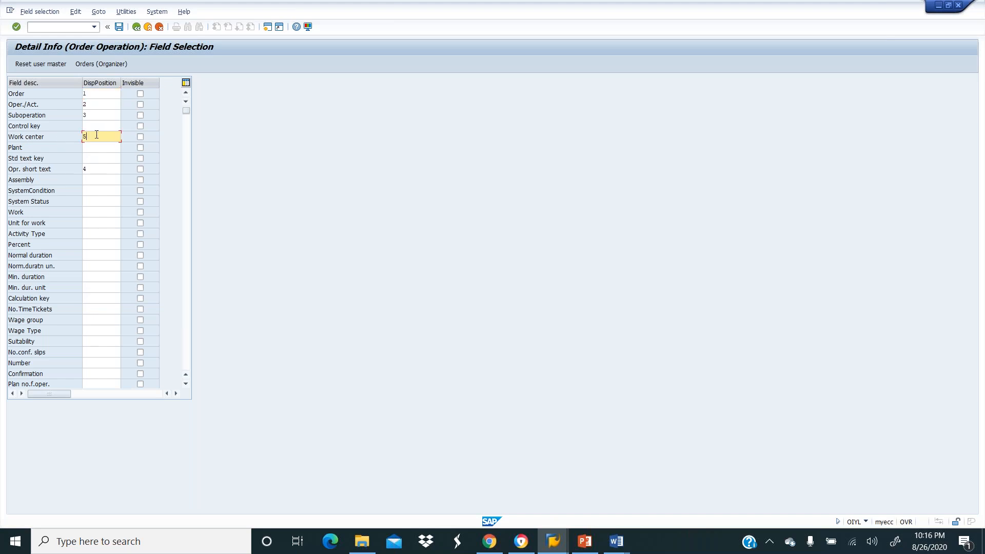
click(136, 27)
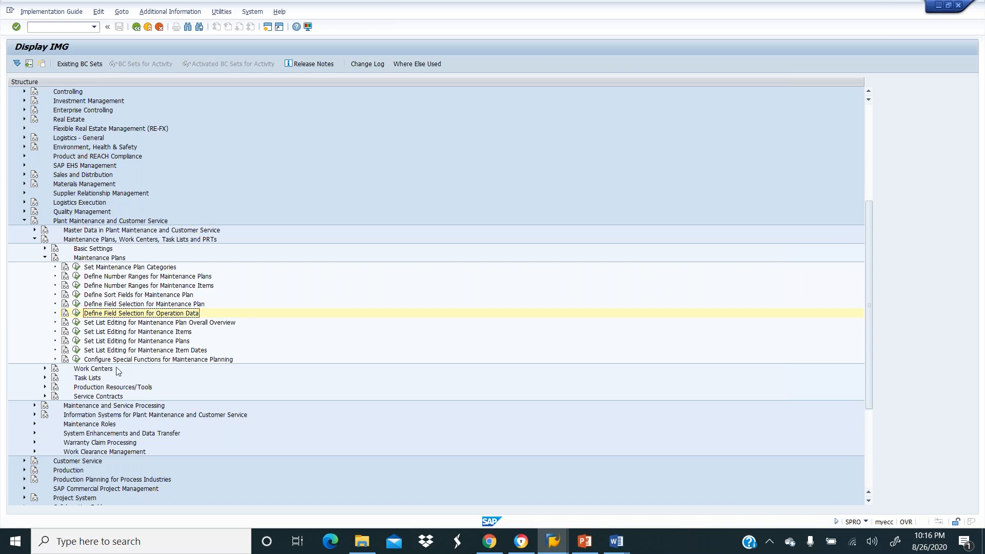
Under Work Centers > General Data, run 'Define Work Center Types and Link to Task List Application'.
click(45, 369)
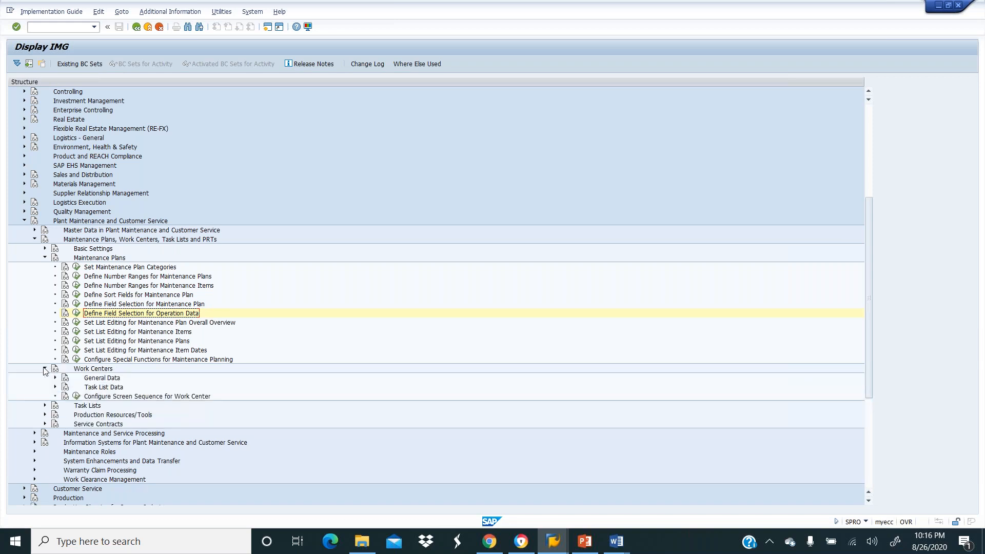
click(55, 378)
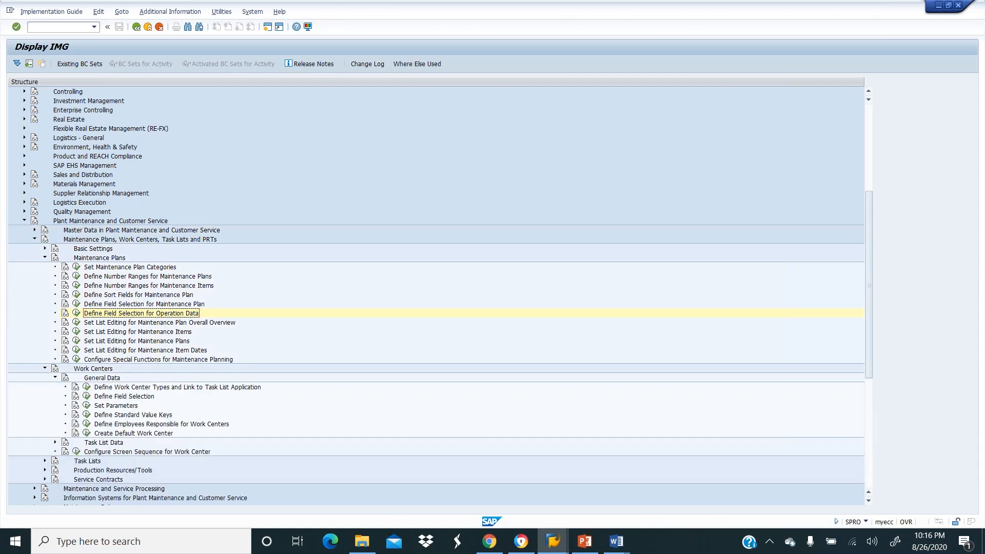
click(86, 388)
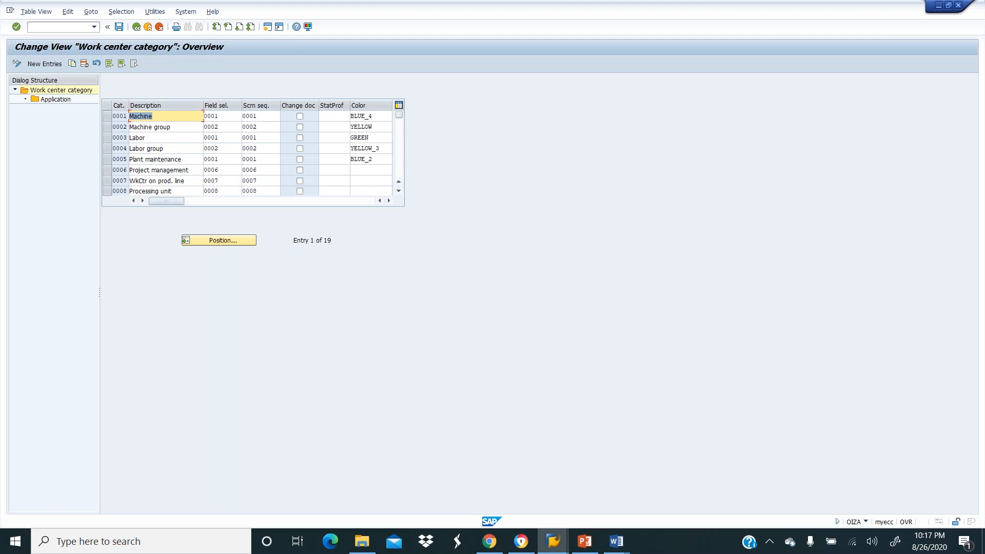
Review the Machine, Labor and Plant maintenance entries, then copy the 0001 Machine category.
click(176, 149)
click(157, 116)
click(172, 126)
click(156, 139)
click(184, 149)
click(185, 159)
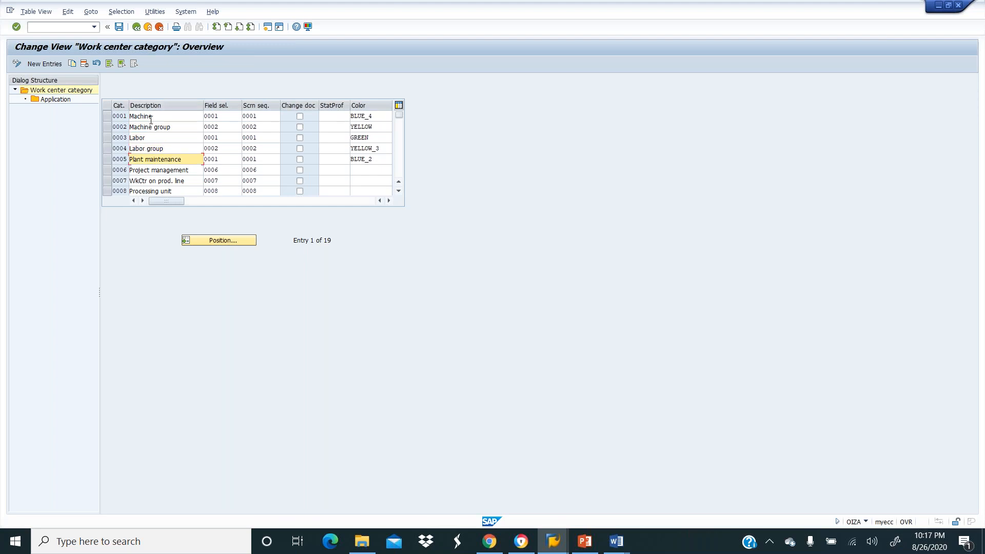
click(107, 117)
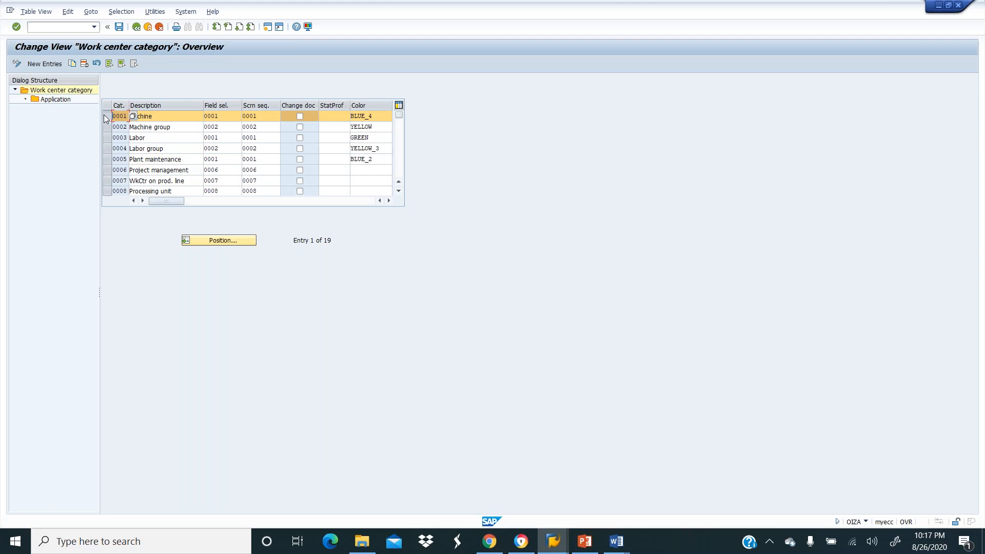
click(72, 64)
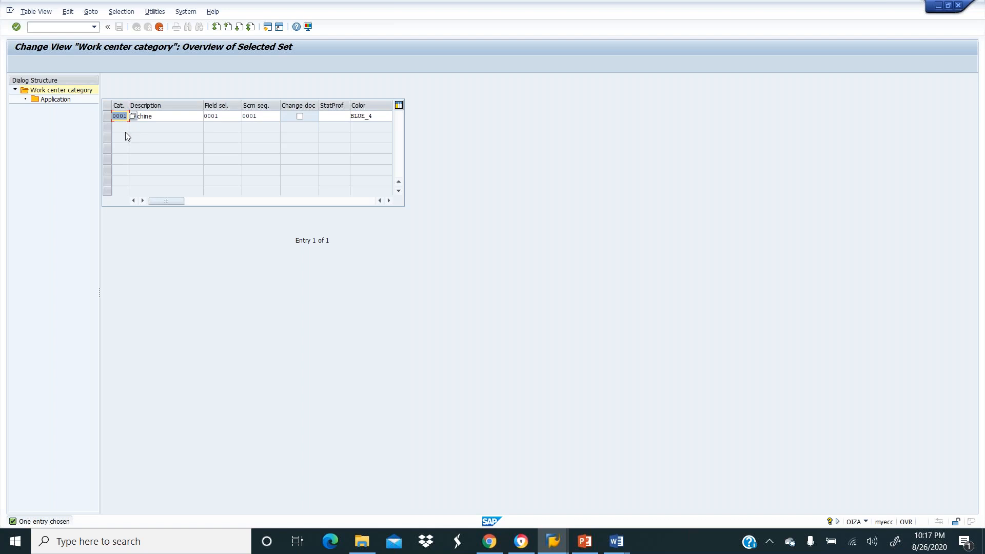
Give the copied entry category key Y001 and description 'GETX Machines', then confirm the copy.
text(y)
click(161, 115)
key(Tab)
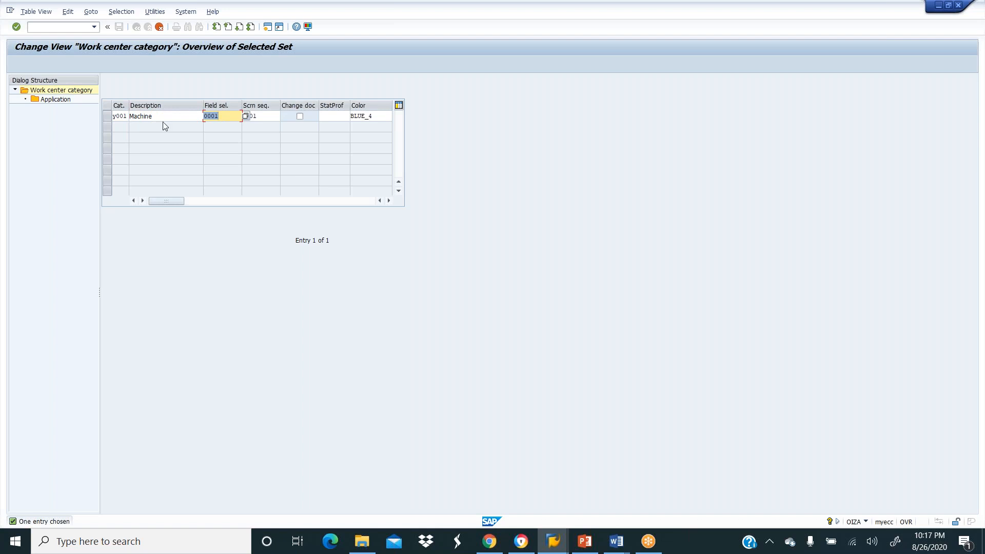
click(163, 115)
key(BackSpace)
key(BackSpace)
key(BackSpace)
key(BackSpace)
key(BackSpace)
key(BackSpace)
key(BackSpace)
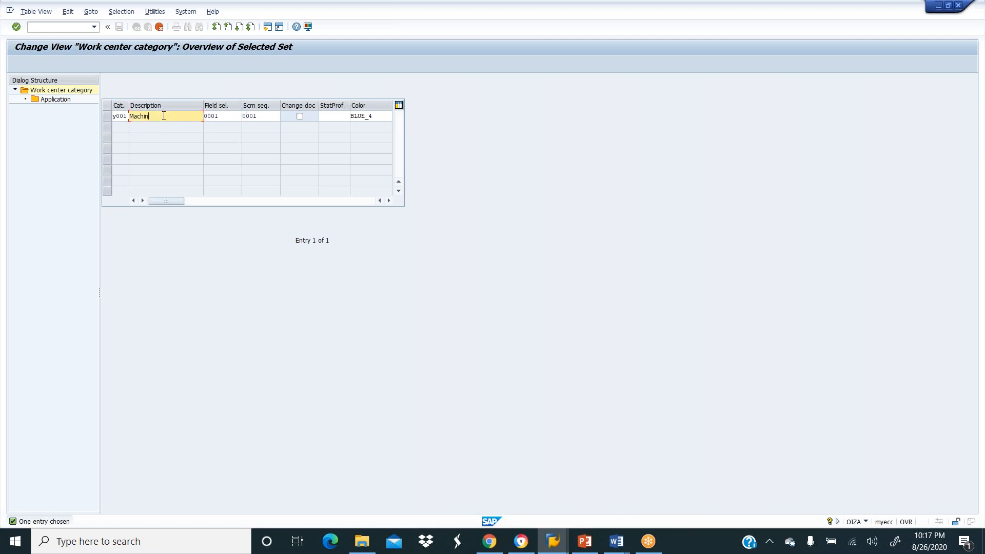
text(GETX Machines)
key(Tab)
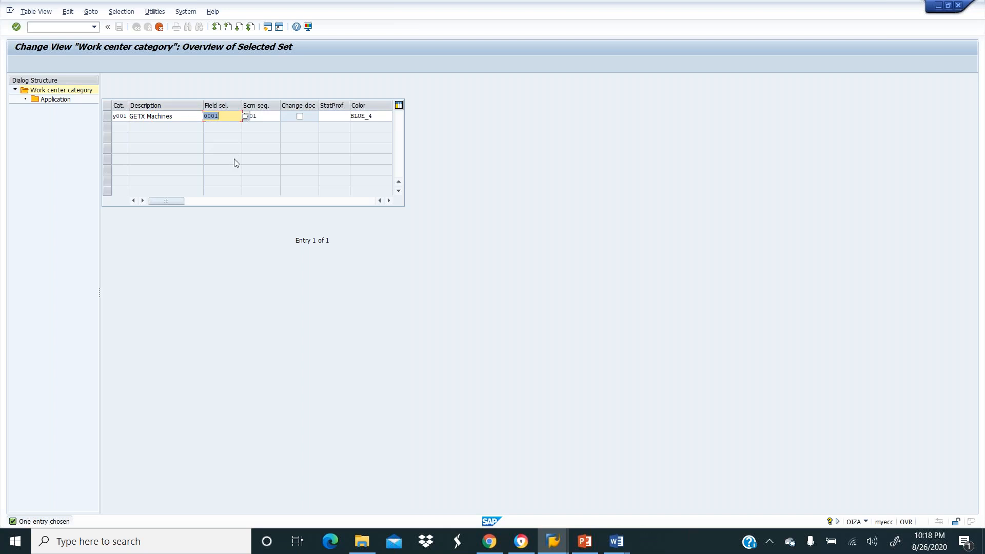
key(F6)
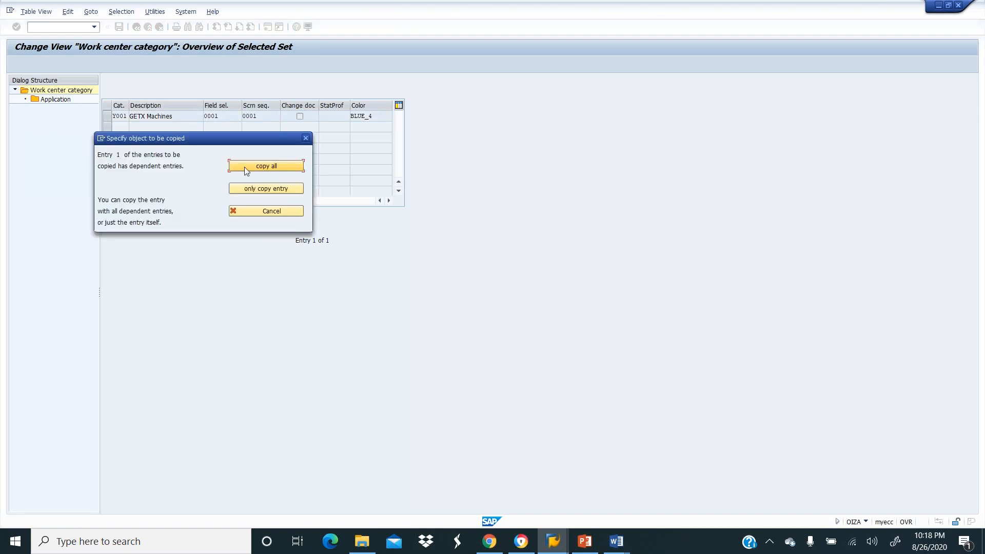
Copy all dependent entries, then view Y001's three applications: Maintenance task list, Routings, Inspection plans.
click(244, 168)
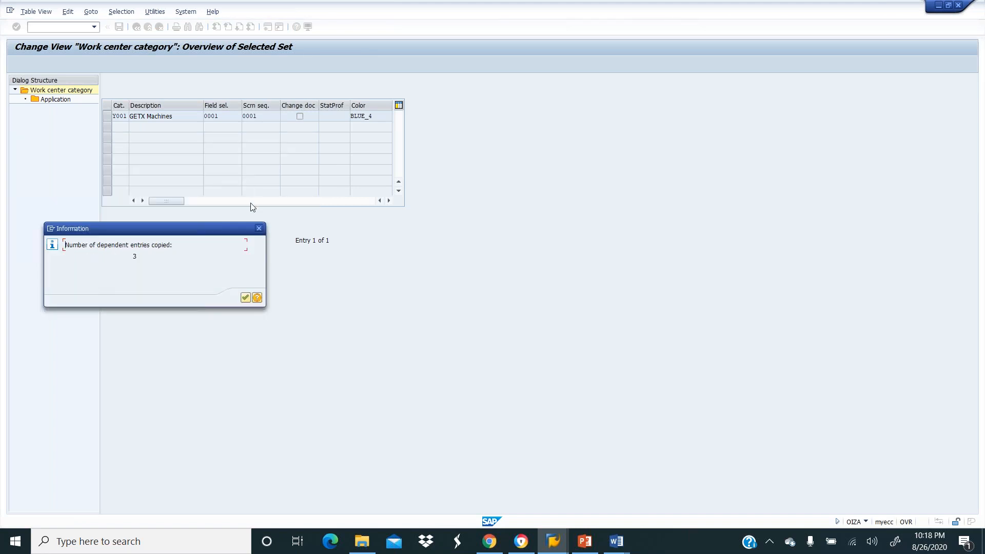
click(245, 297)
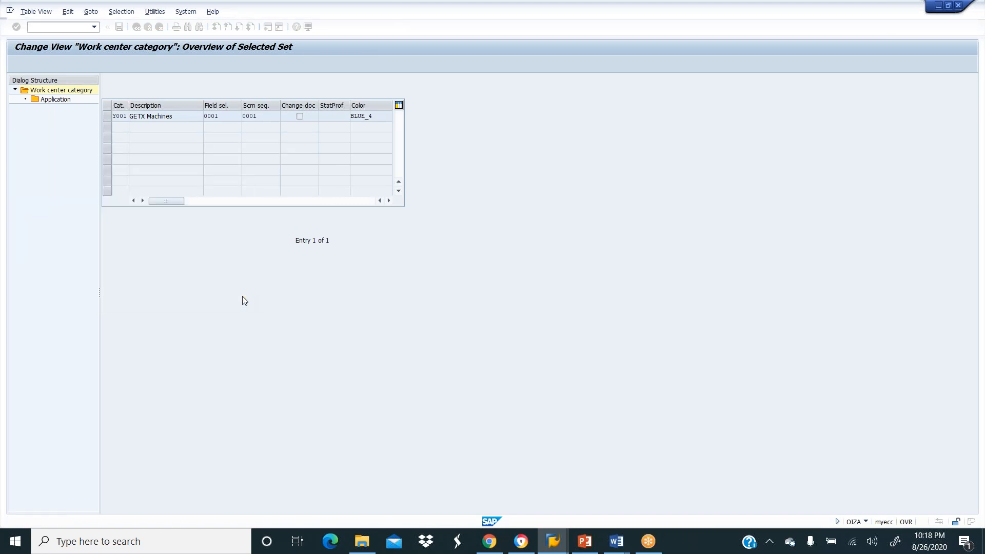
click(107, 117)
click(54, 100)
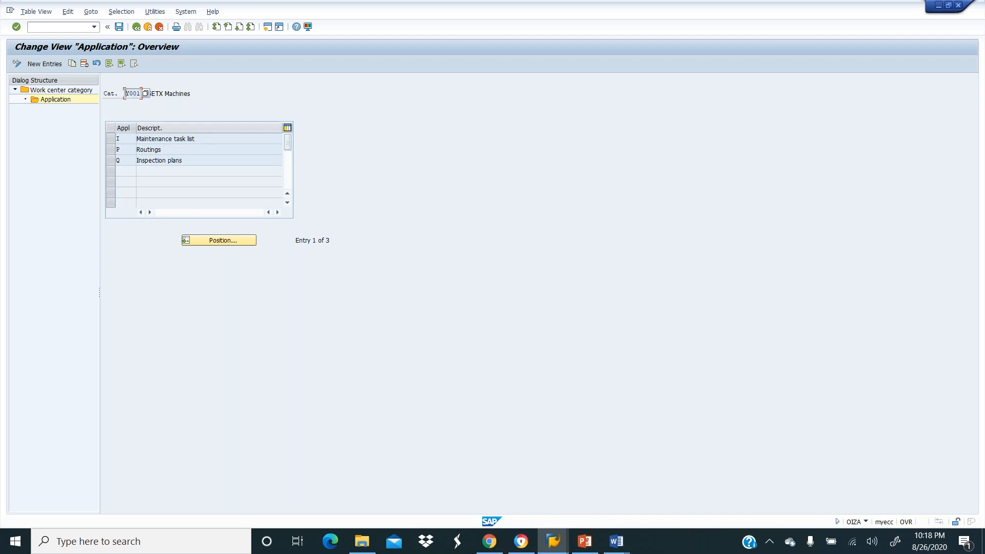
Save the Y001 GETX Machines category under the customizing request.
click(118, 27)
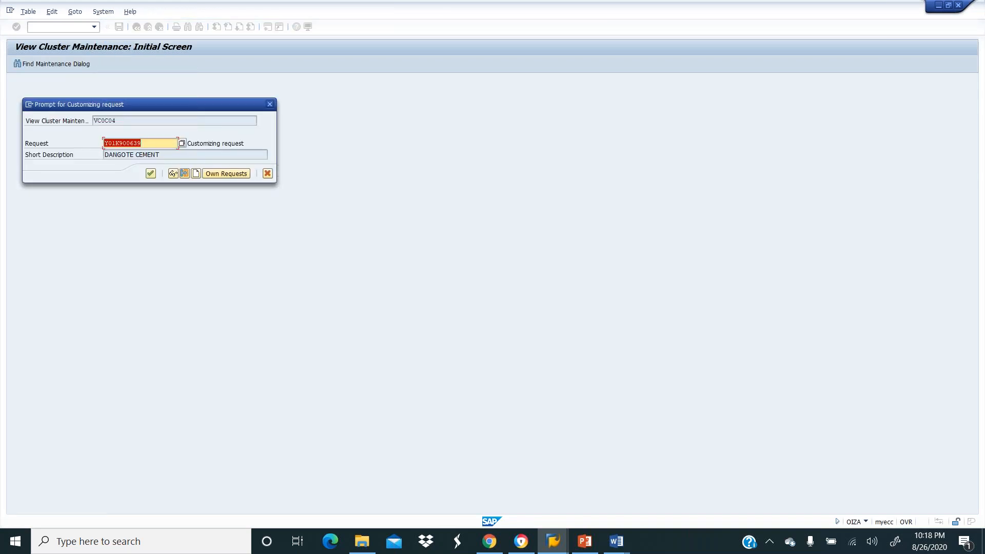
click(150, 174)
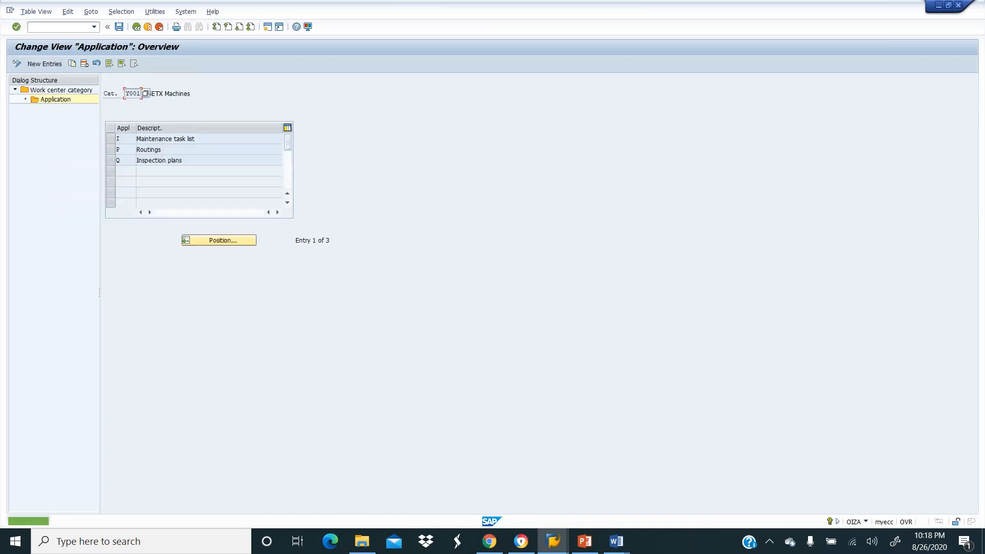
Go back to the category overview to verify Y001 GETX Machines, then return to the IMG tree.
click(136, 28)
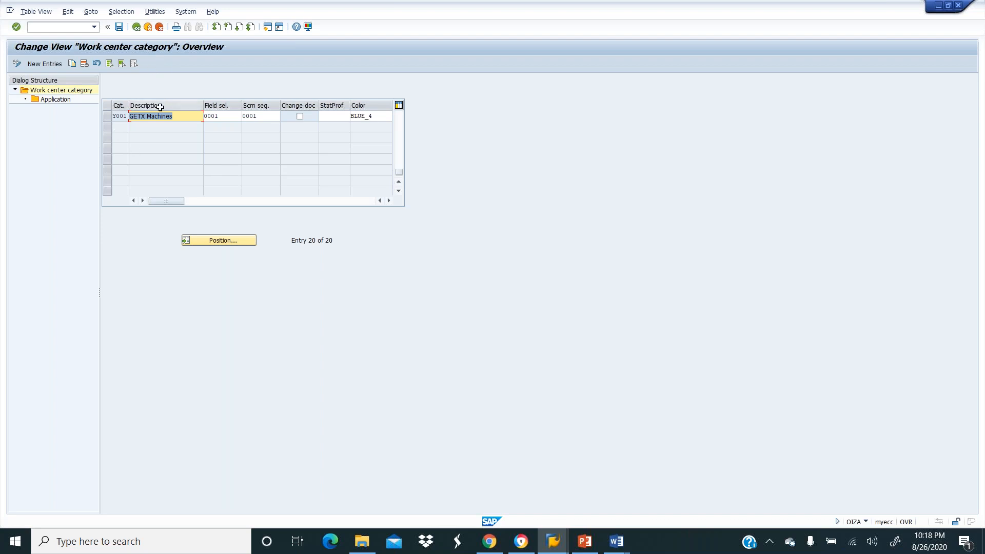
click(137, 27)
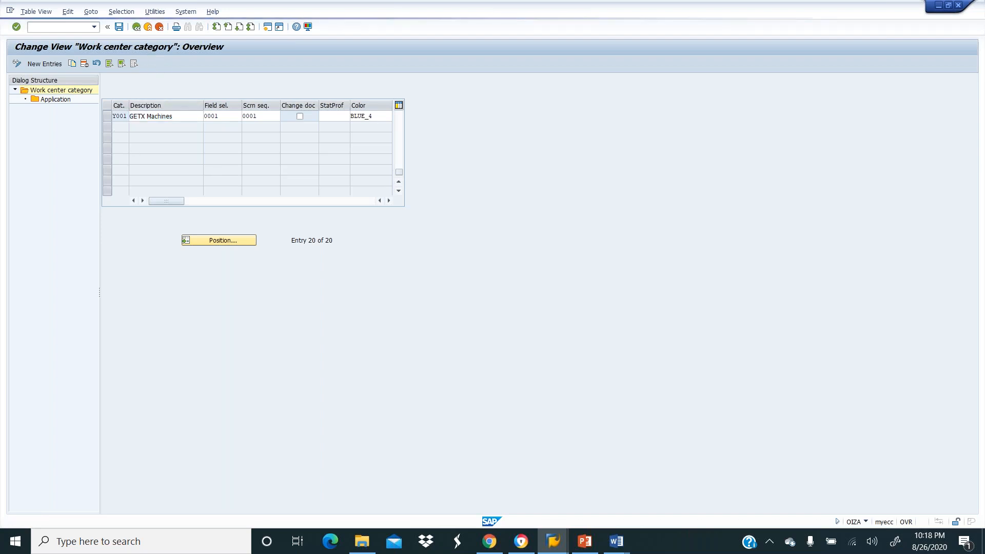